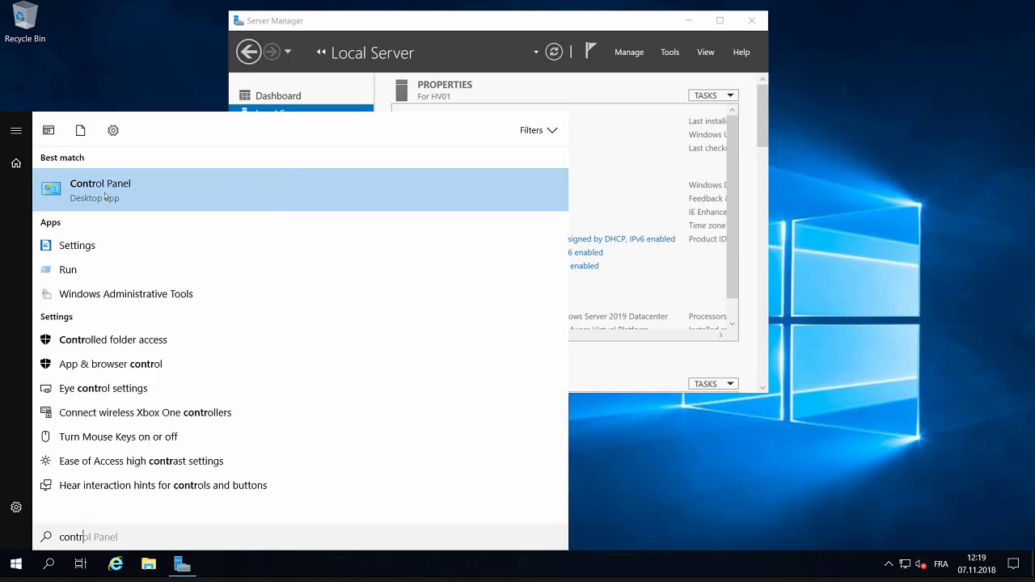
# Turn off Windows Defender Firewall for both private and public networks in Control Panel
pyautogui.click(106, 196)
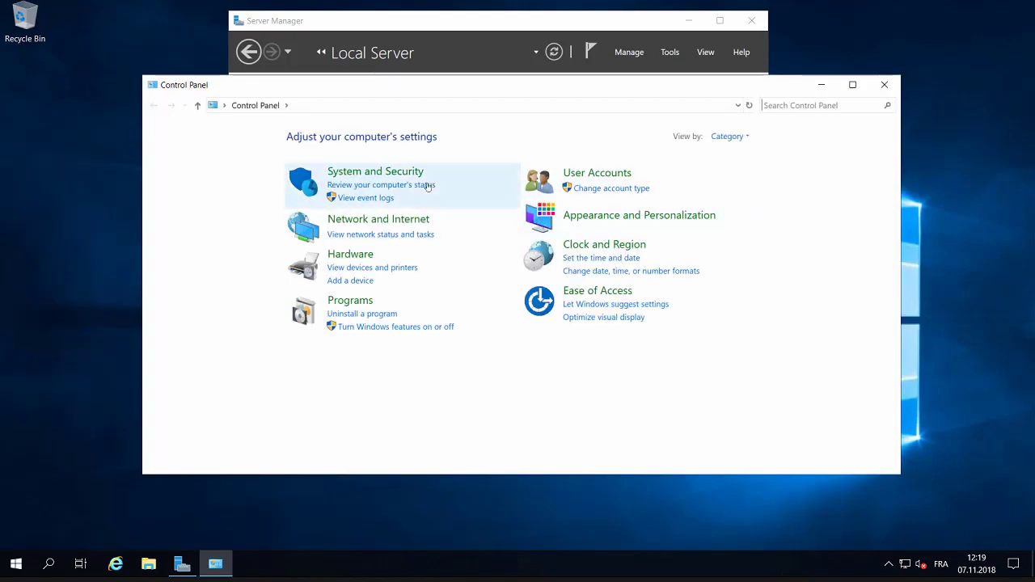
pyautogui.click(360, 172)
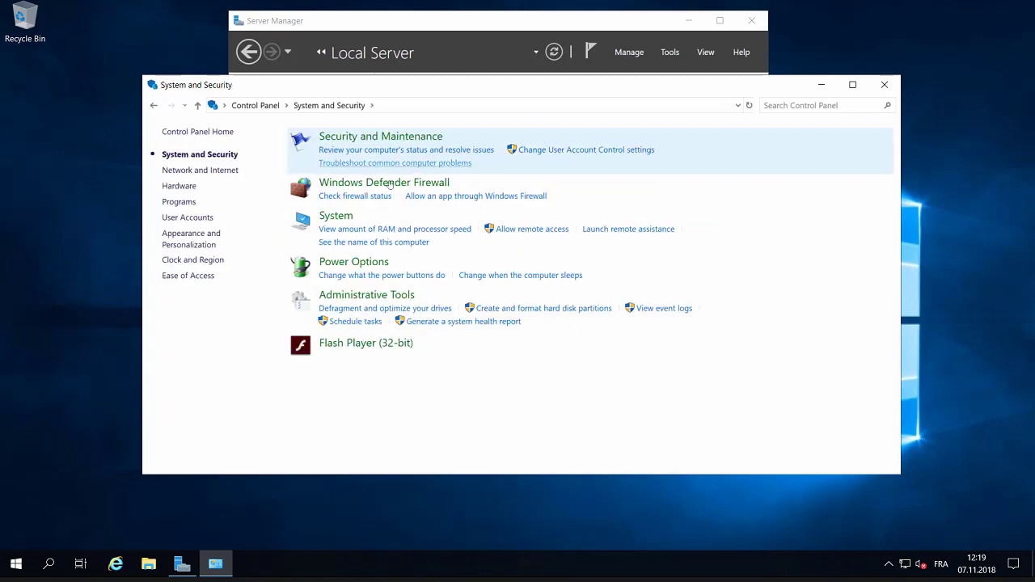
pyautogui.click(378, 184)
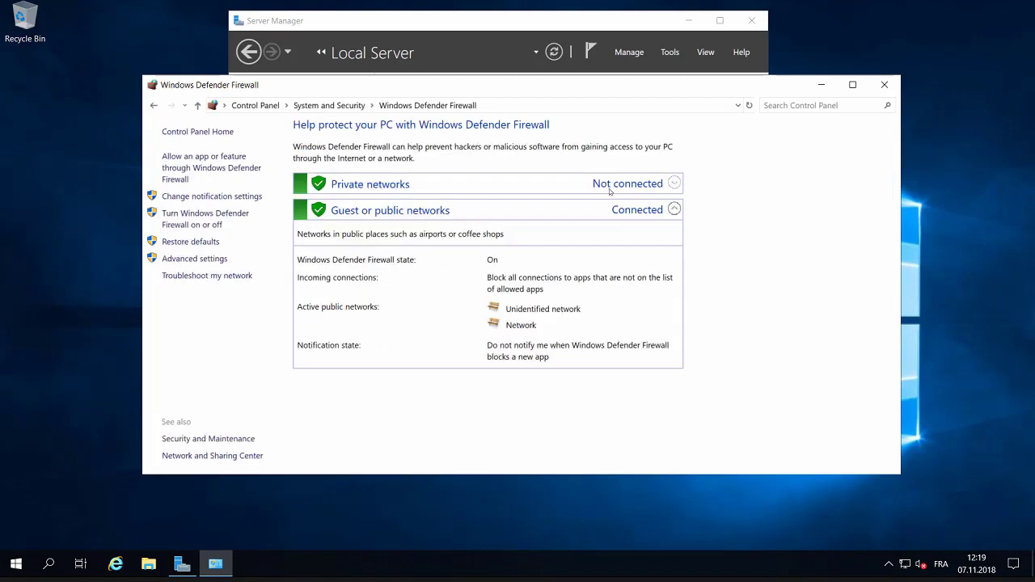
pyautogui.click(220, 202)
pyautogui.click(373, 235)
pyautogui.click(413, 321)
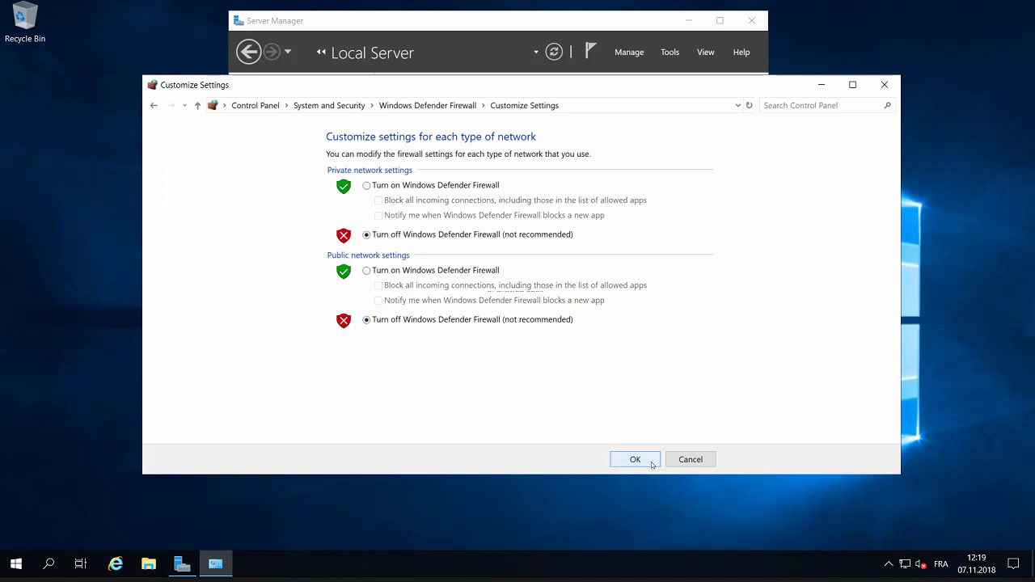
pyautogui.click(652, 460)
pyautogui.click(884, 85)
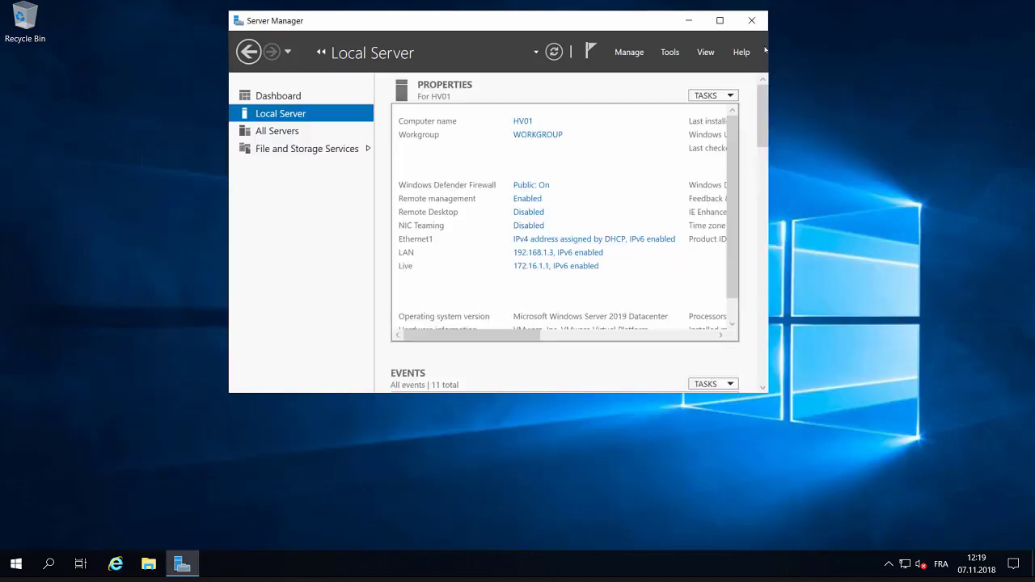
pyautogui.click(689, 21)
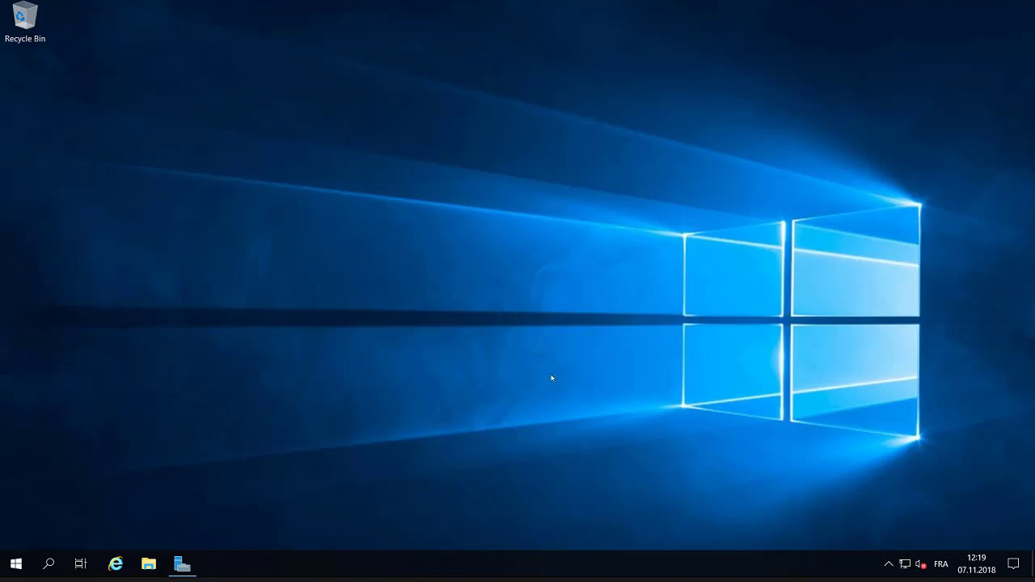
pyautogui.press('super+r')
pyautogui.press('Return')
pyautogui.write('ping www')
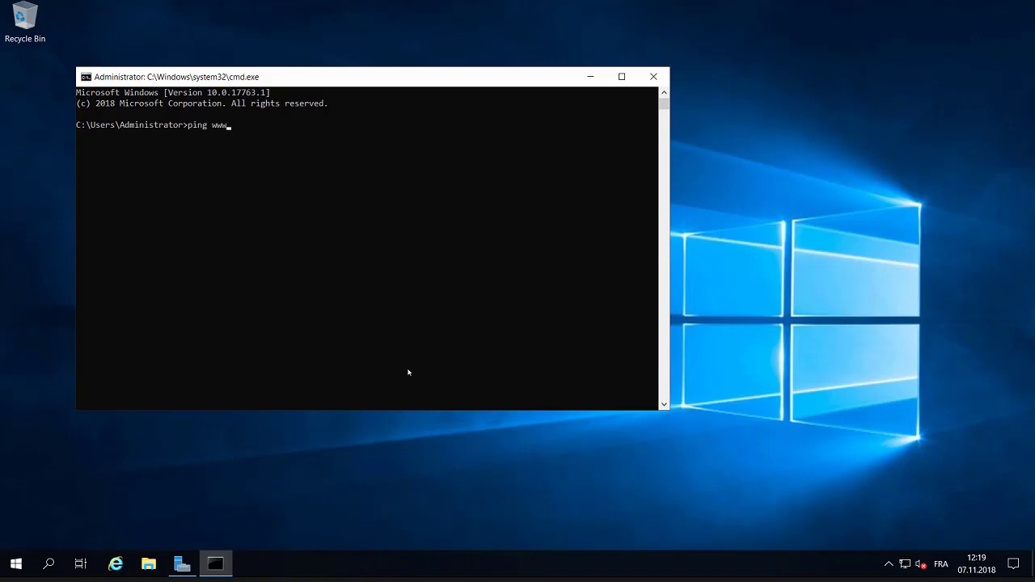
pyautogui.write('.google.fr')
pyautogui.press('Return')
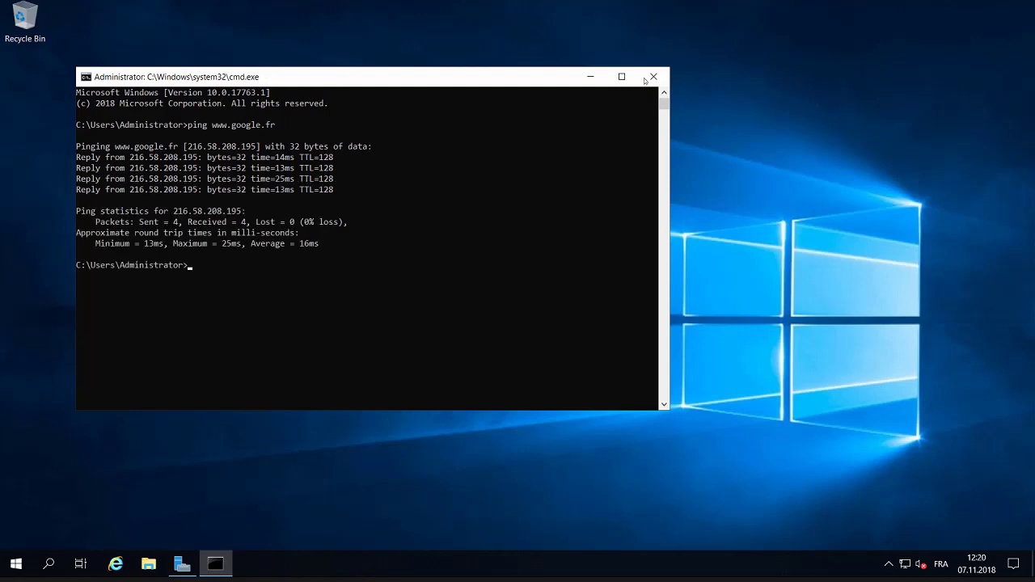
pyautogui.click(654, 77)
# Start adding roles in Server Manager using a role-based or feature-based installation with HV01 as the destination server
pyautogui.click(185, 564)
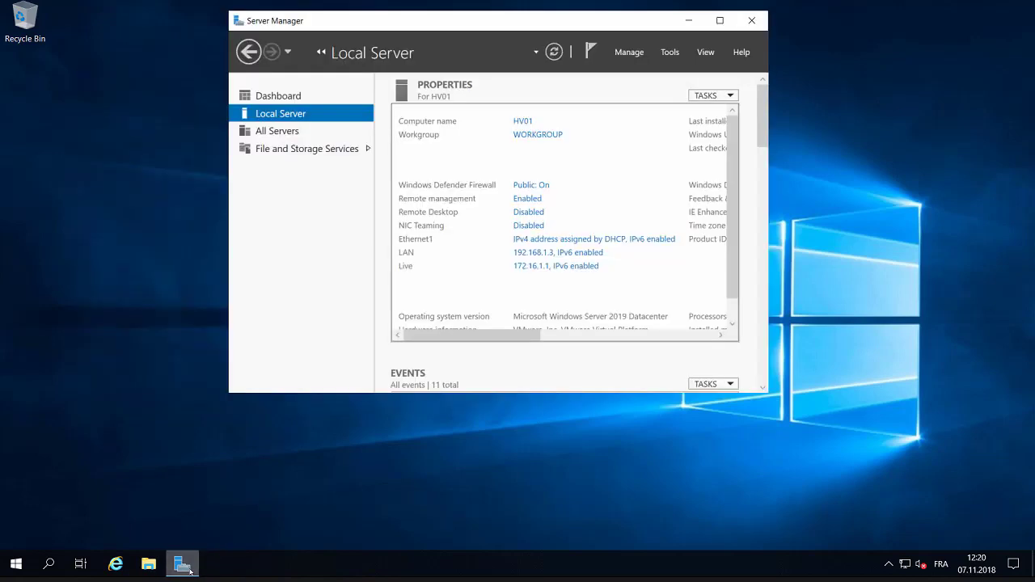
pyautogui.click(719, 22)
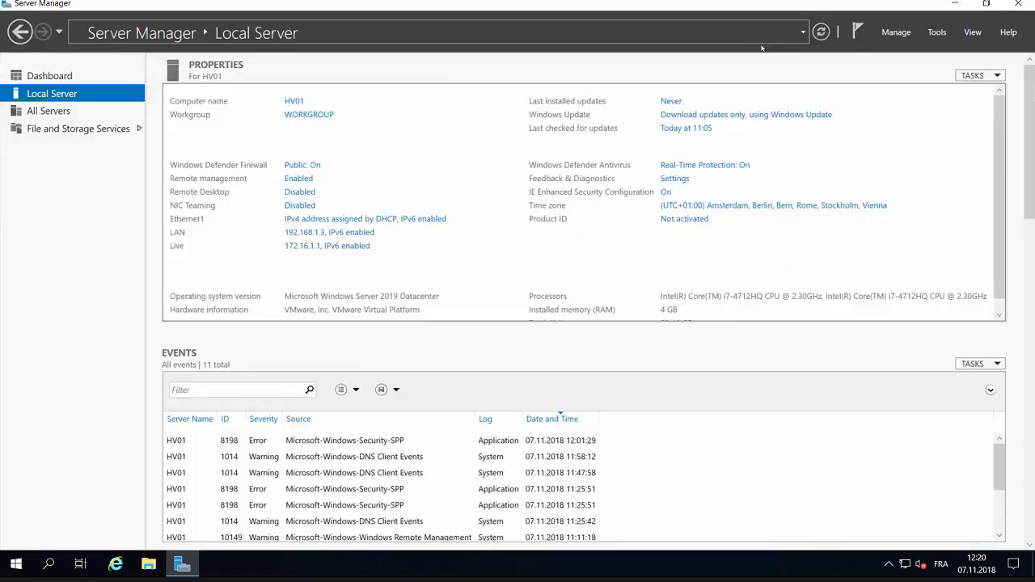
pyautogui.click(898, 34)
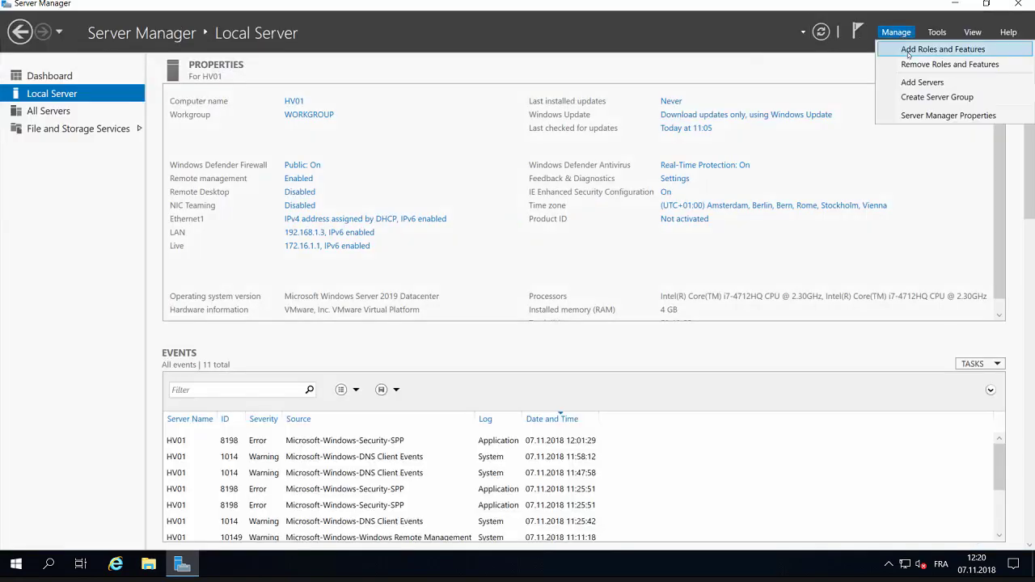
pyautogui.click(943, 49)
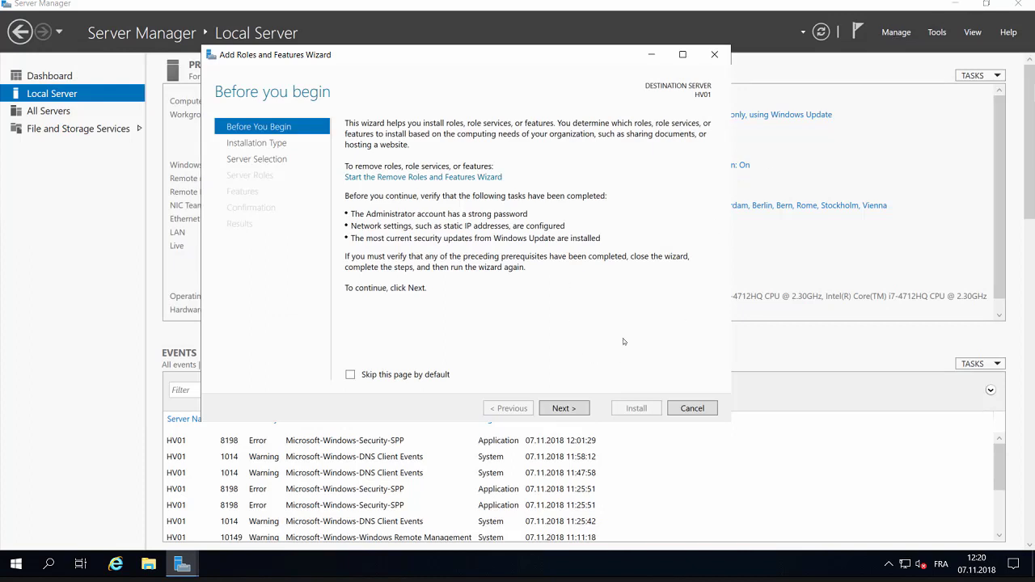
pyautogui.click(573, 410)
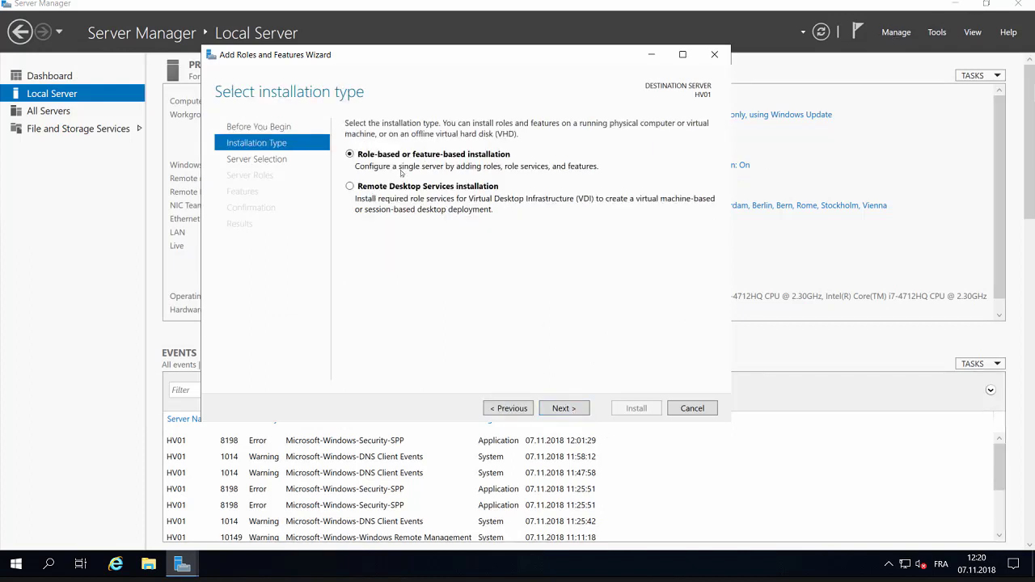
pyautogui.click(570, 409)
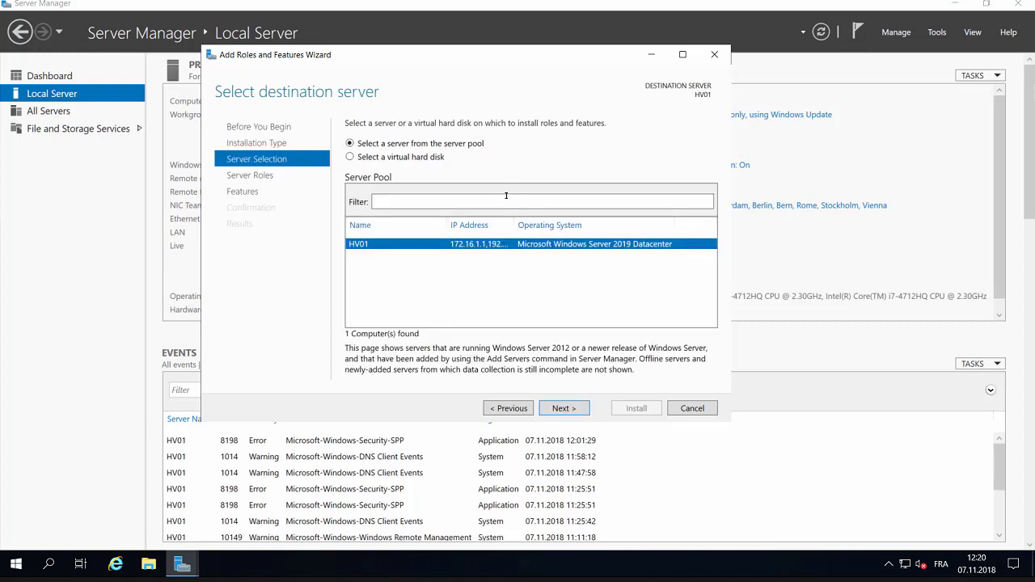
pyautogui.moveTo(515, 225); pyautogui.dragTo(551, 230)
pyautogui.click(564, 409)
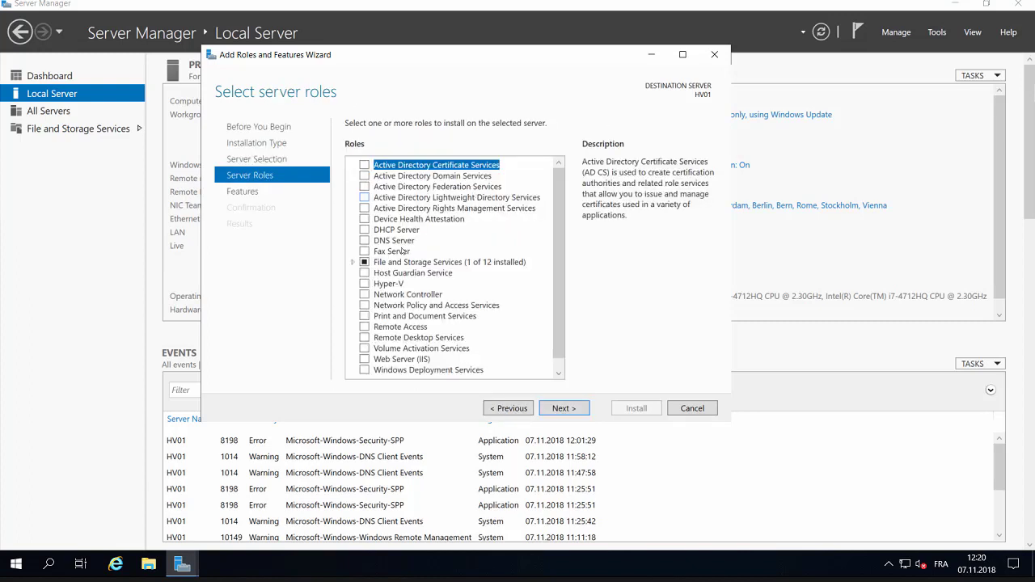
# Try to add the Hyper-V role with its required features and review the validation results
pyautogui.scroll(-1, 473, 208)
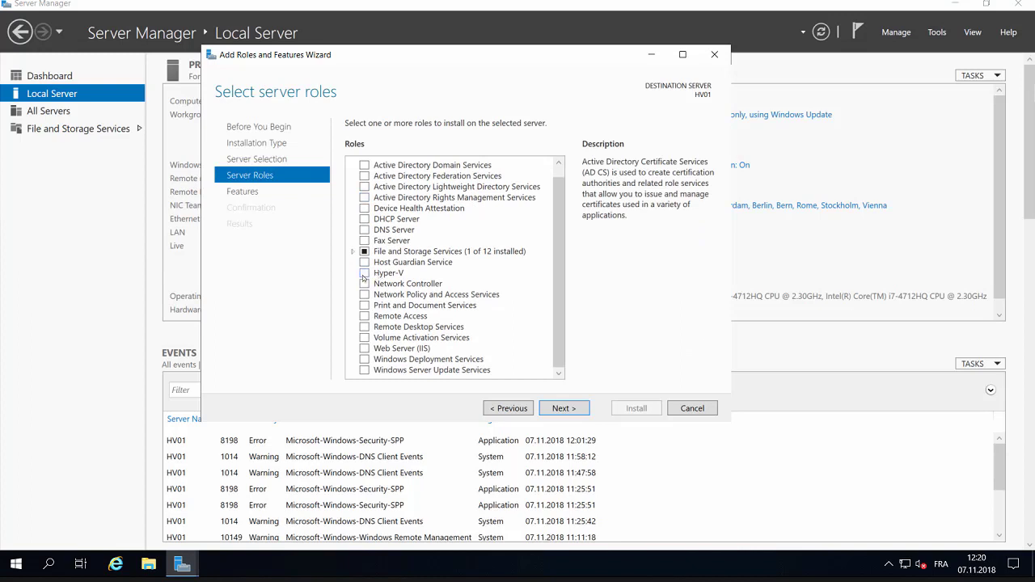
pyautogui.click(364, 274)
pyautogui.click(507, 348)
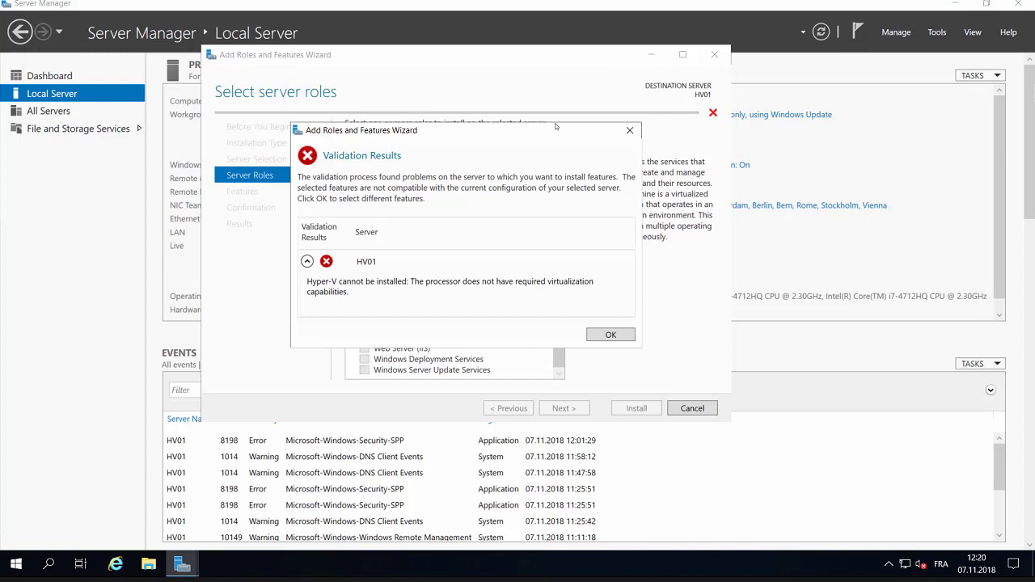
pyautogui.moveTo(490, 134); pyautogui.dragTo(524, 112)
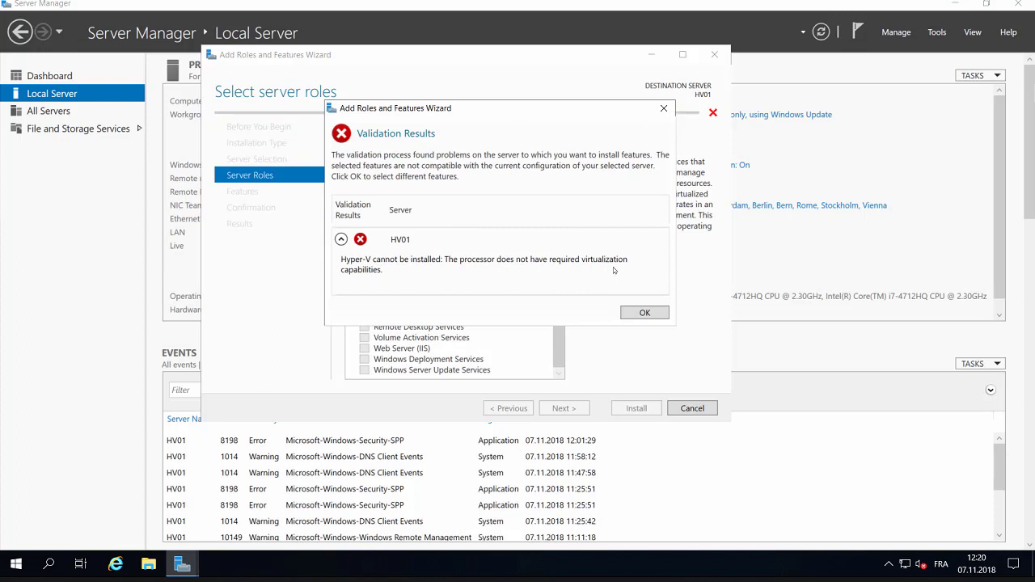
pyautogui.click(341, 239)
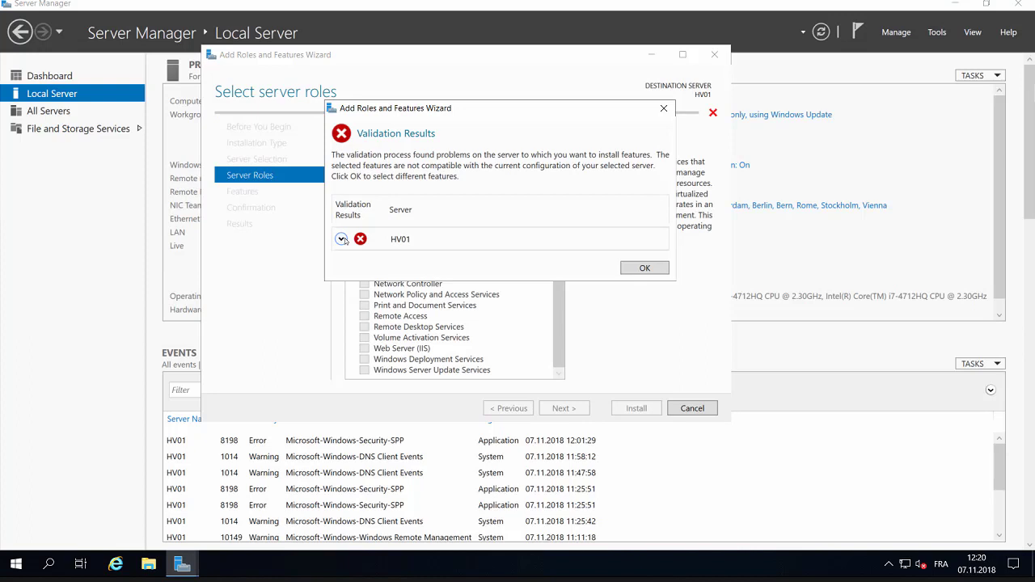
pyautogui.click(341, 240)
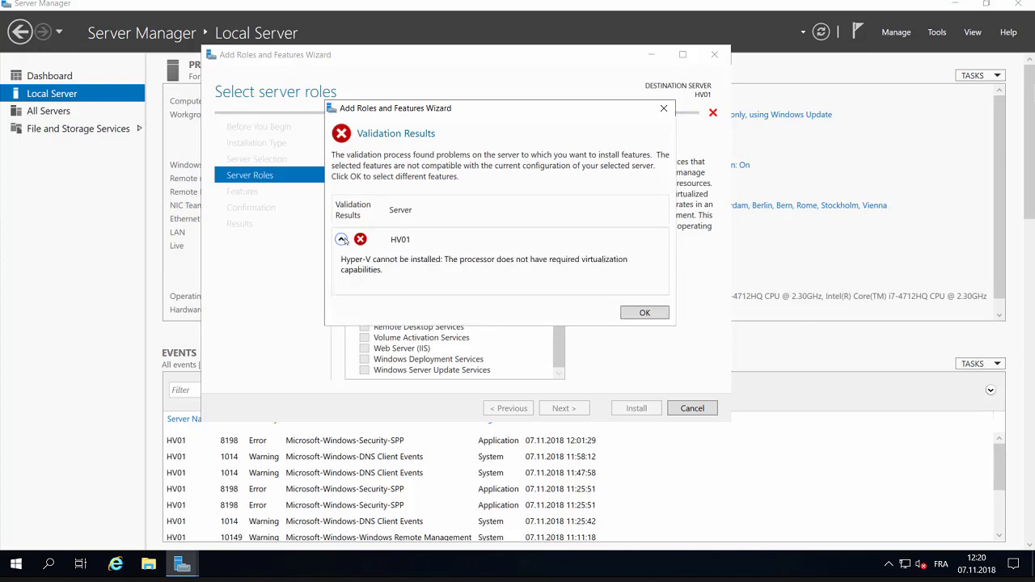
pyautogui.click(648, 314)
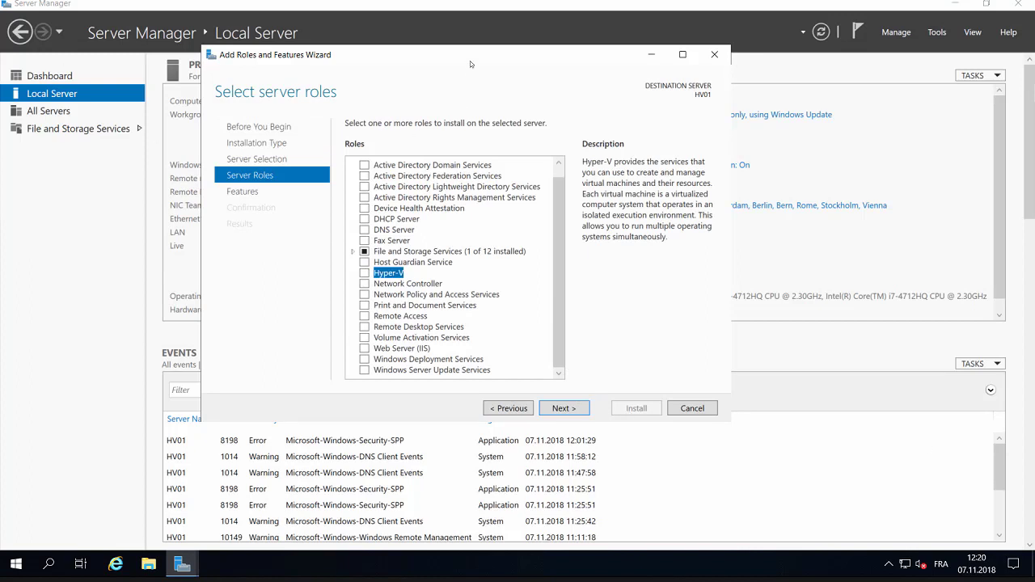
# Examine the processor and virtualization engine options in the HV01 virtual machine settings, leaving without changes
pyautogui.moveTo(471, 61); pyautogui.dragTo(521, 49)
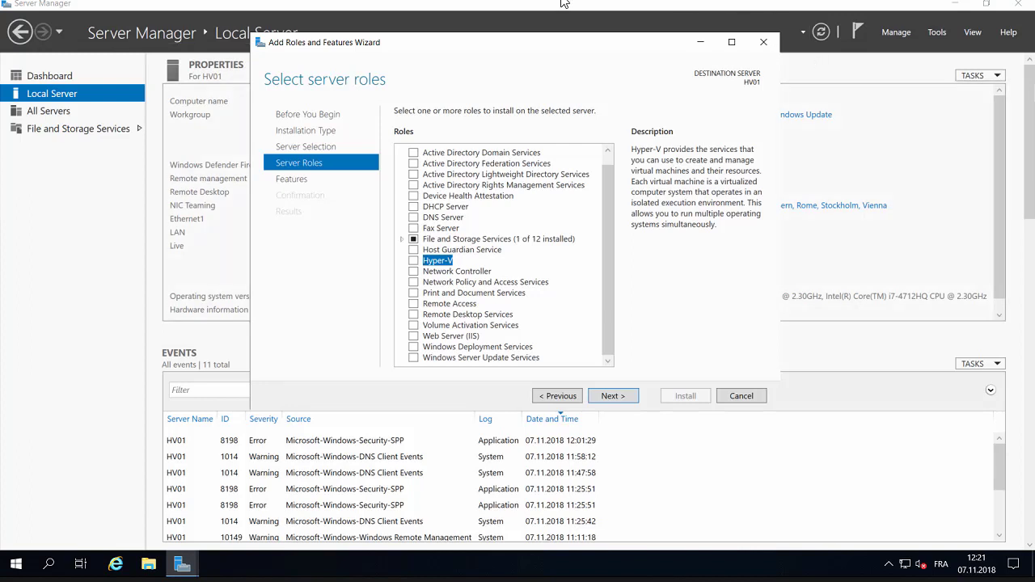
pyautogui.moveTo(518, 1)
pyautogui.rightClick(640, 6)
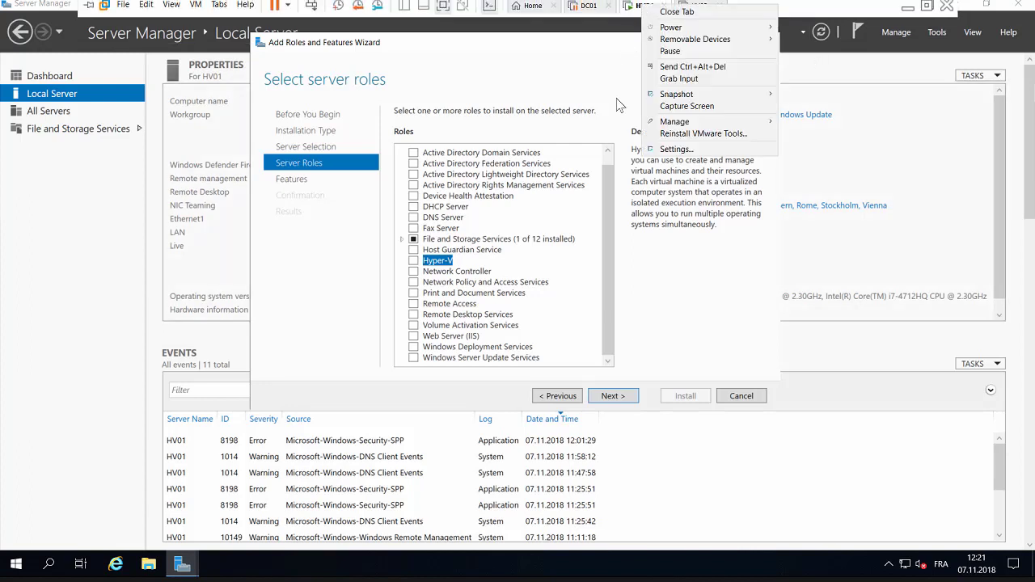
pyautogui.click(678, 149)
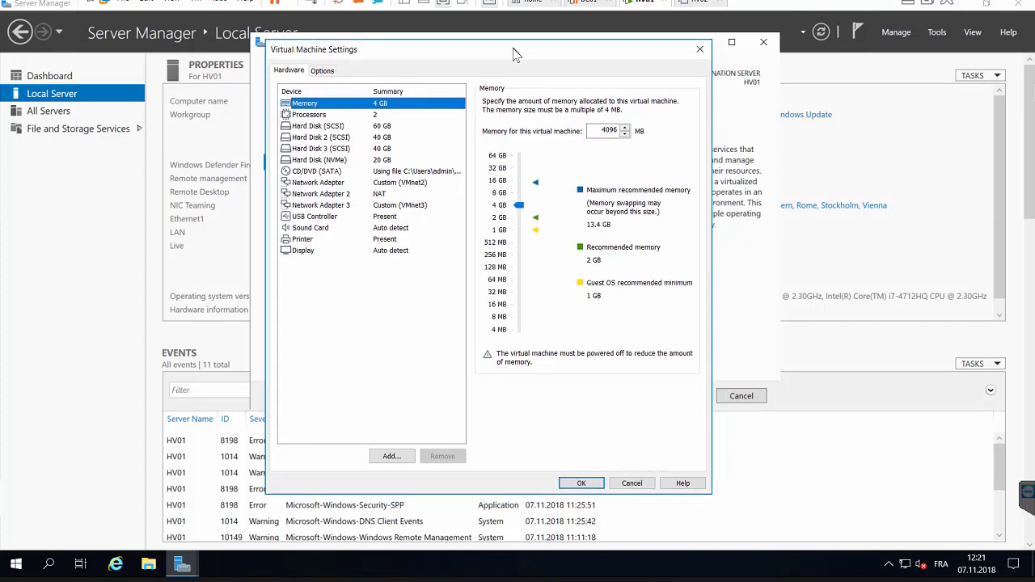
pyautogui.click(312, 116)
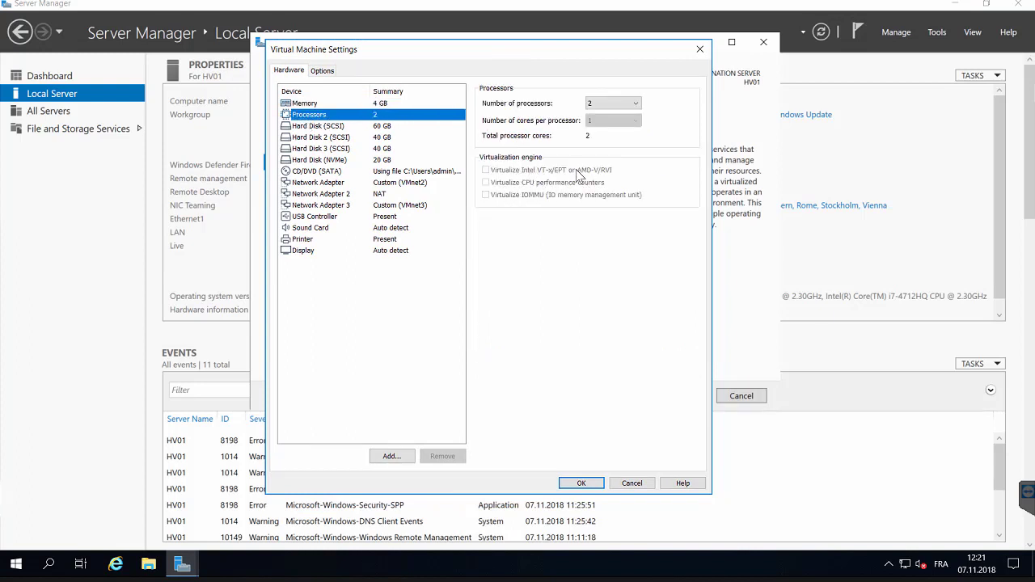
pyautogui.click(635, 485)
# Shut down the HV01 virtual machine
pyautogui.moveTo(761, 2)
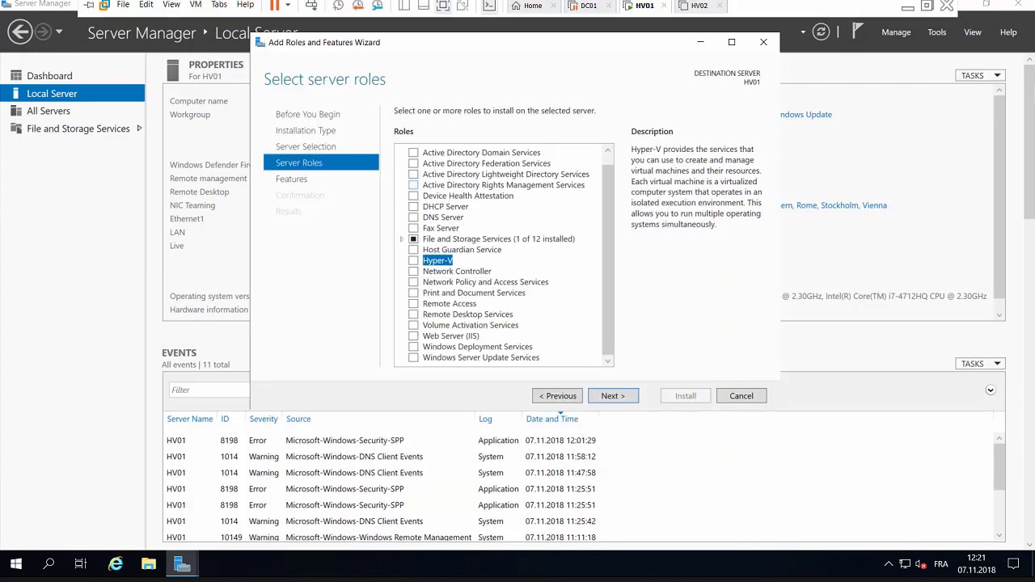
pyautogui.rightClick(643, 14)
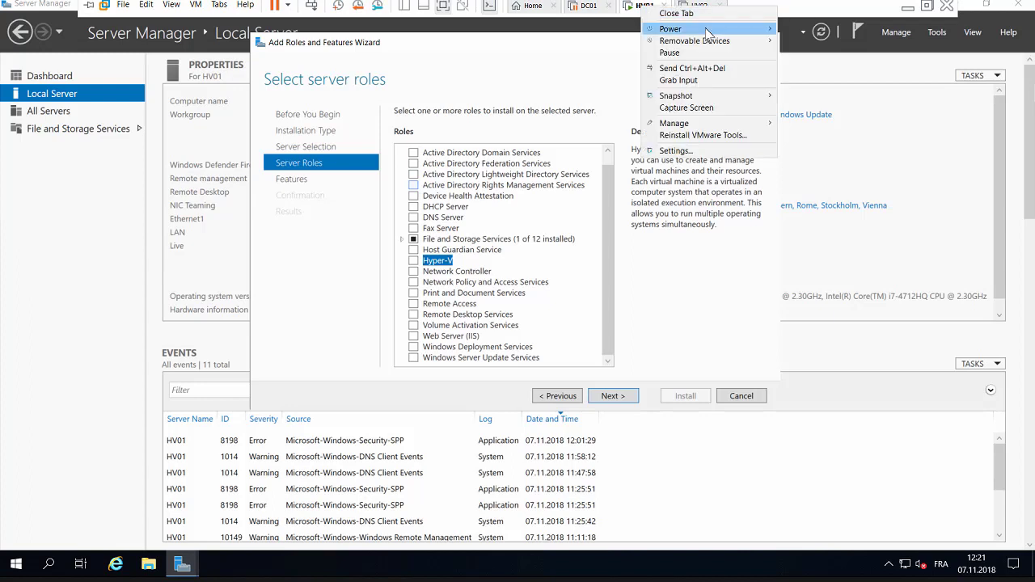
pyautogui.moveTo(706, 32)
pyautogui.click(821, 42)
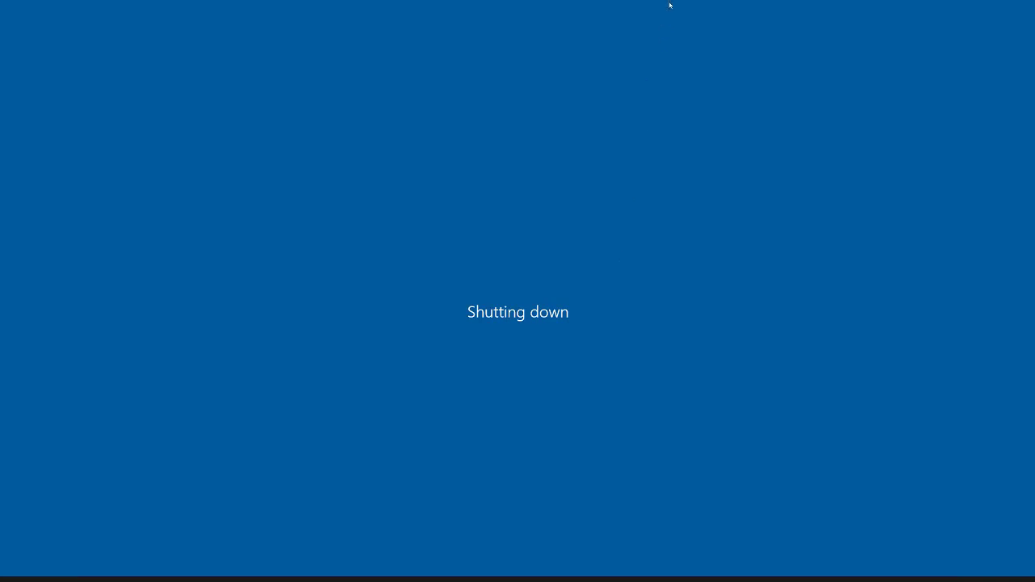
# Enable Virtualize Intel VT-x/EPT or AMD-V/RVI and Virtualize CPU performance counters for HV01's processors
pyautogui.moveTo(671, 1)
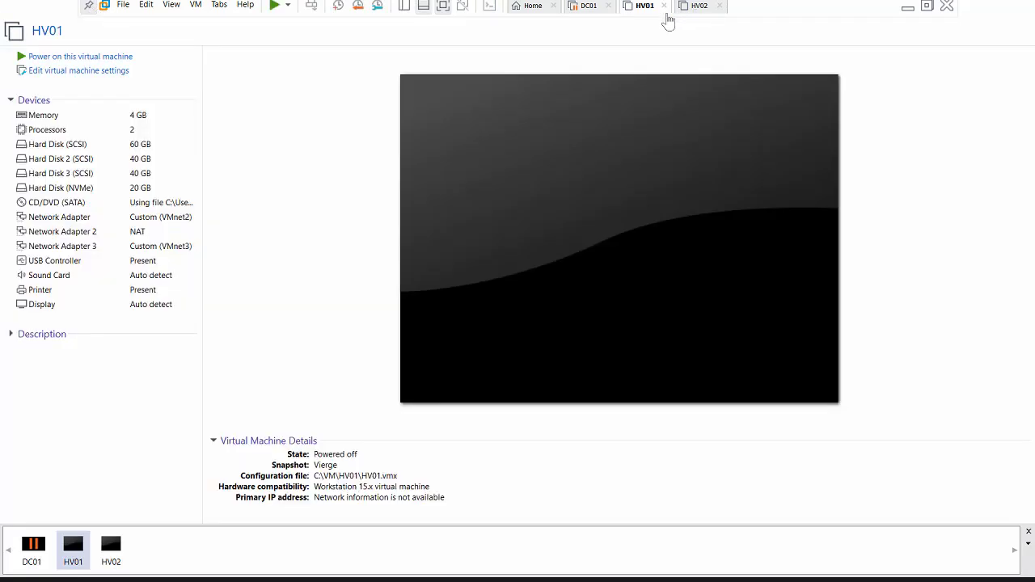
pyautogui.click(42, 131)
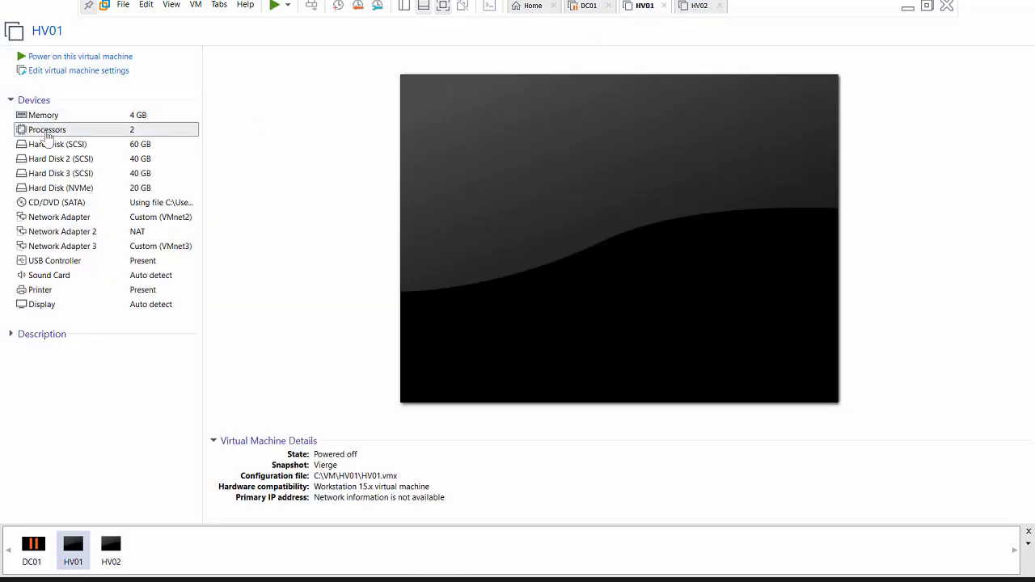
pyautogui.hotkey('ctrl', 'd')
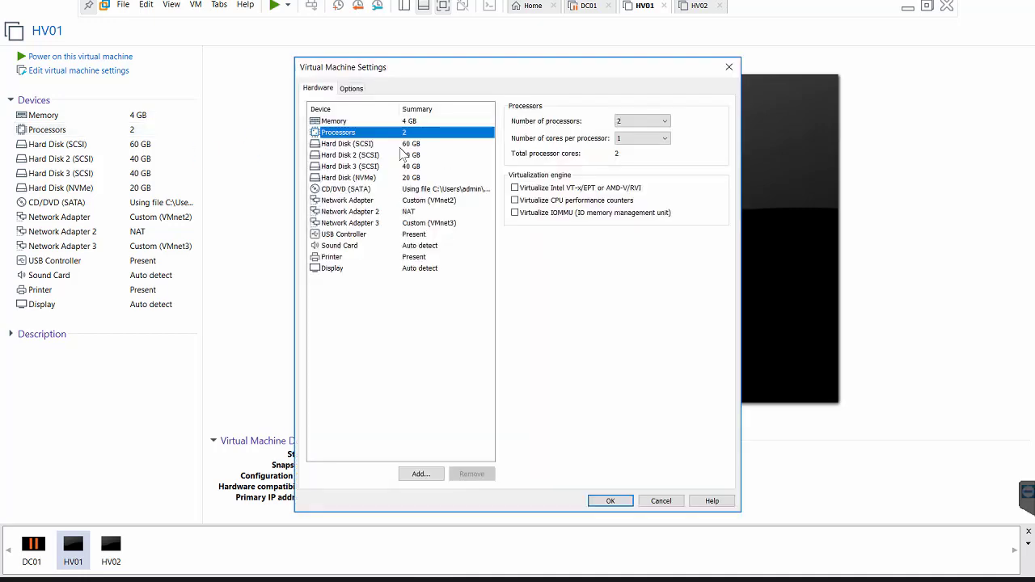
pyautogui.click(541, 200)
pyautogui.click(543, 188)
pyautogui.moveTo(628, 71); pyautogui.dragTo(643, 50)
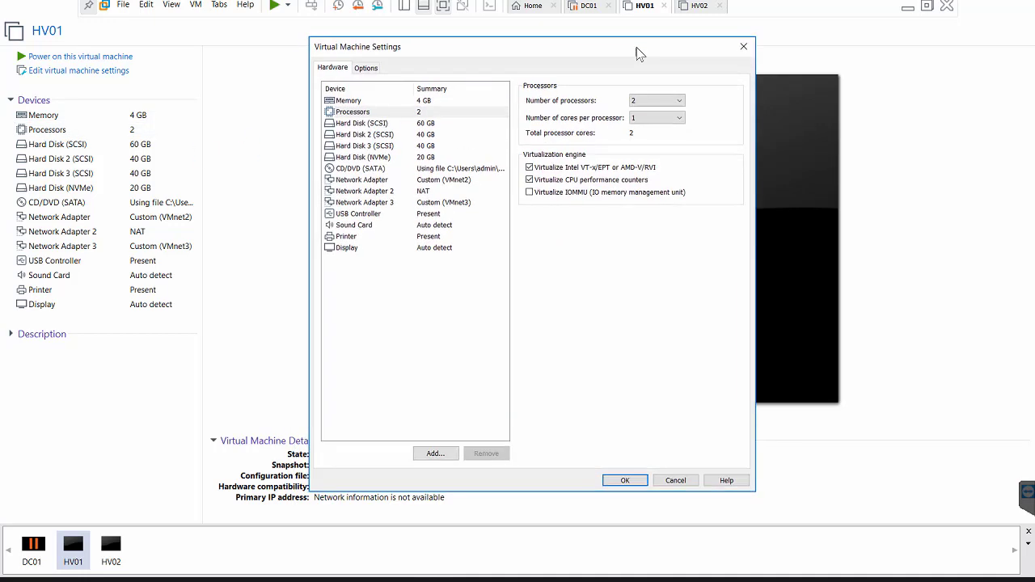
pyautogui.click(644, 483)
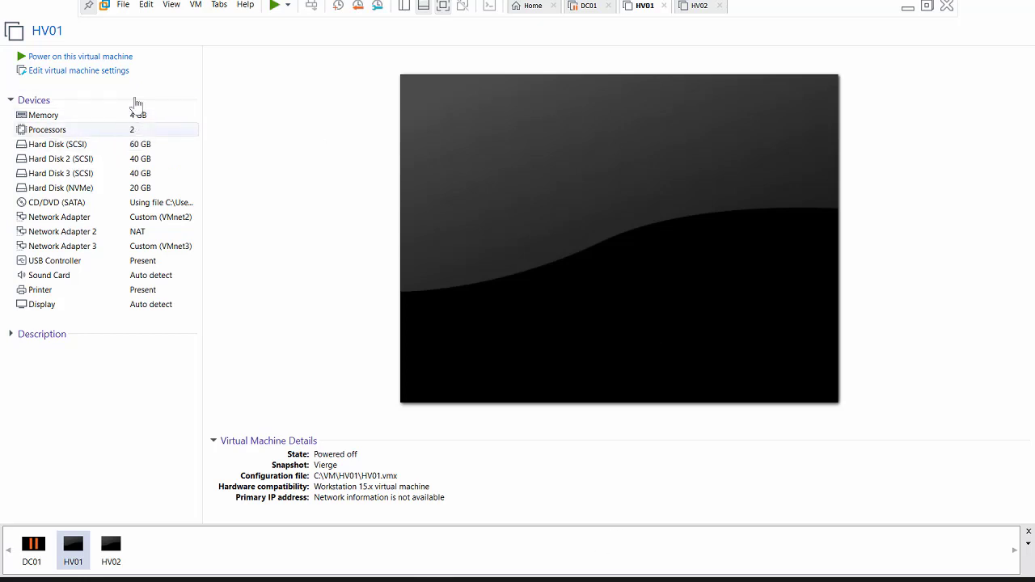
# Power on the HV01 virtual machine and sign in as Administrator with the account password
pyautogui.click(71, 58)
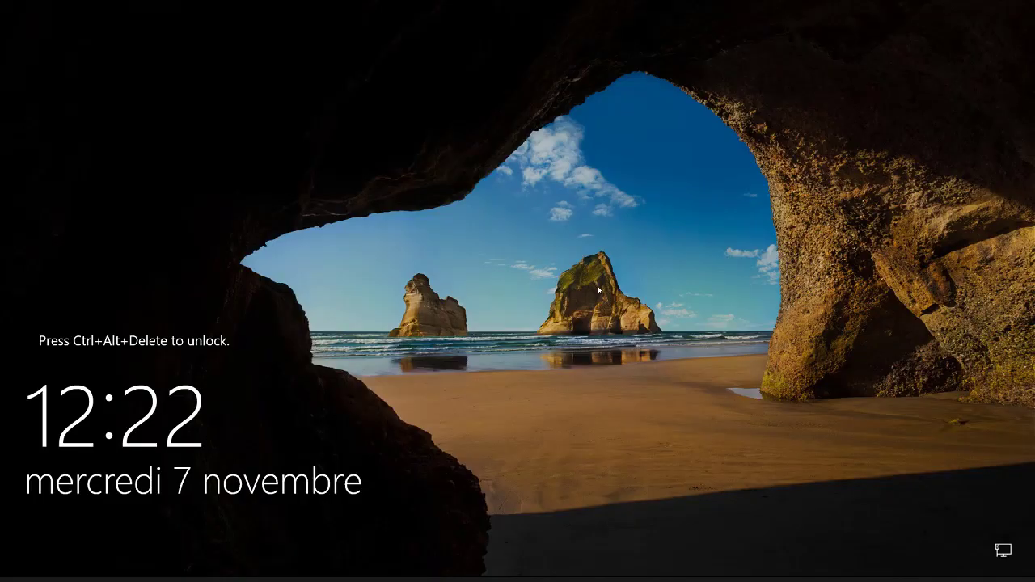
pyautogui.hotkey('ctrl', 'alt', 'Delete')
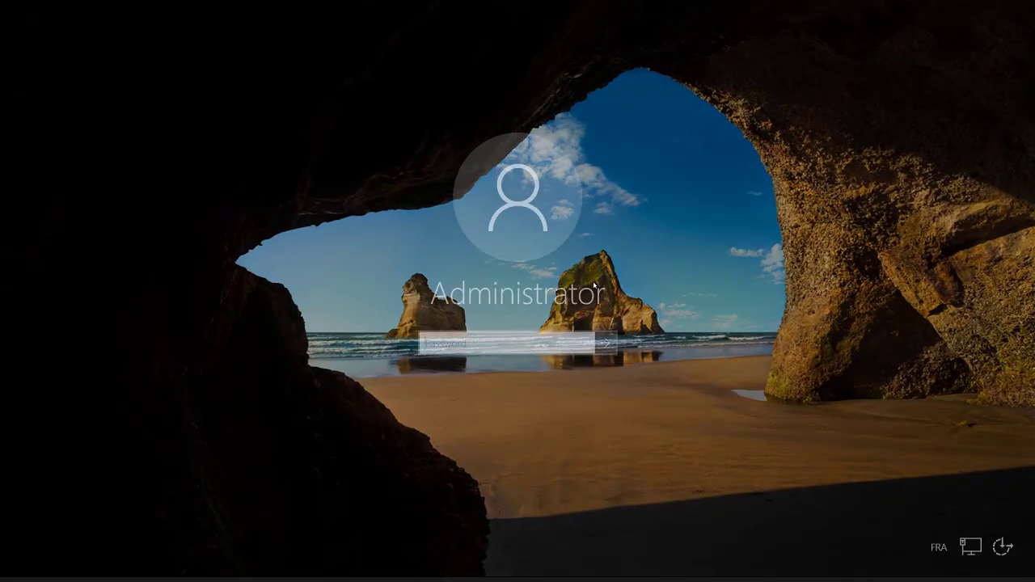
pyautogui.write('•••••••')
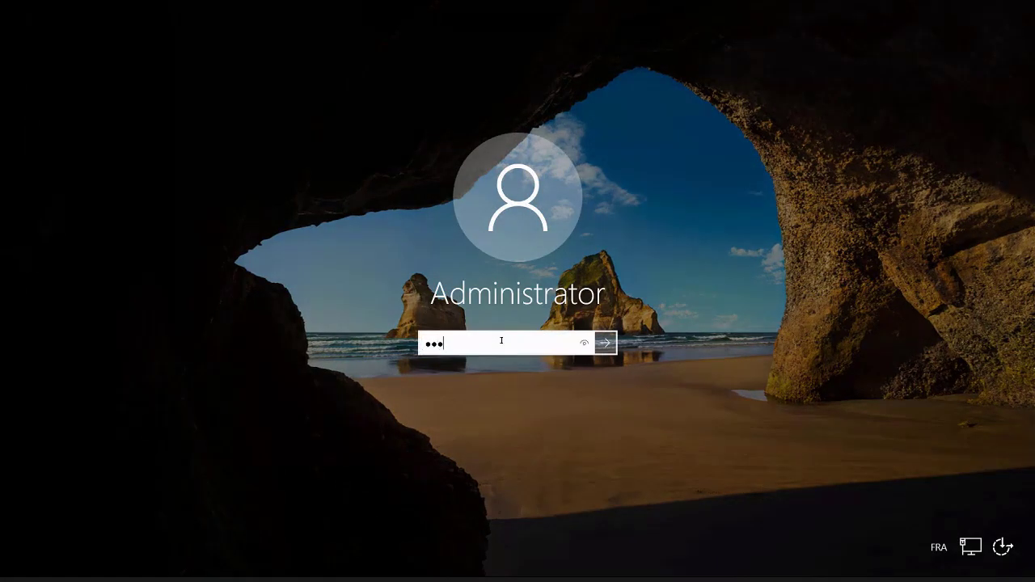
pyautogui.write('•••')
pyautogui.press('Return')
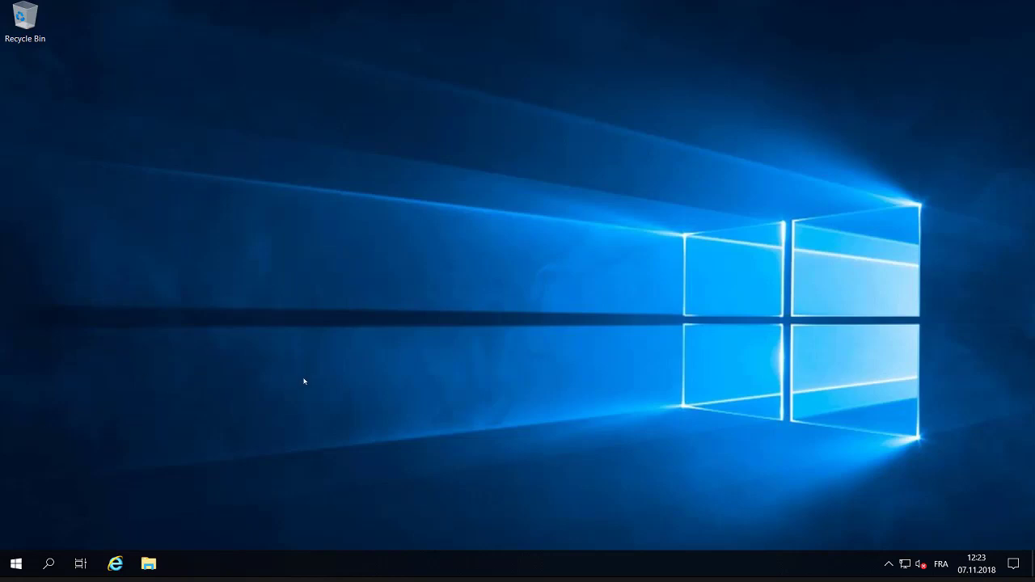
# Check the installed Windows version by running winver, and dismiss the version information
pyautogui.press('super+r')
pyautogui.write('winver')
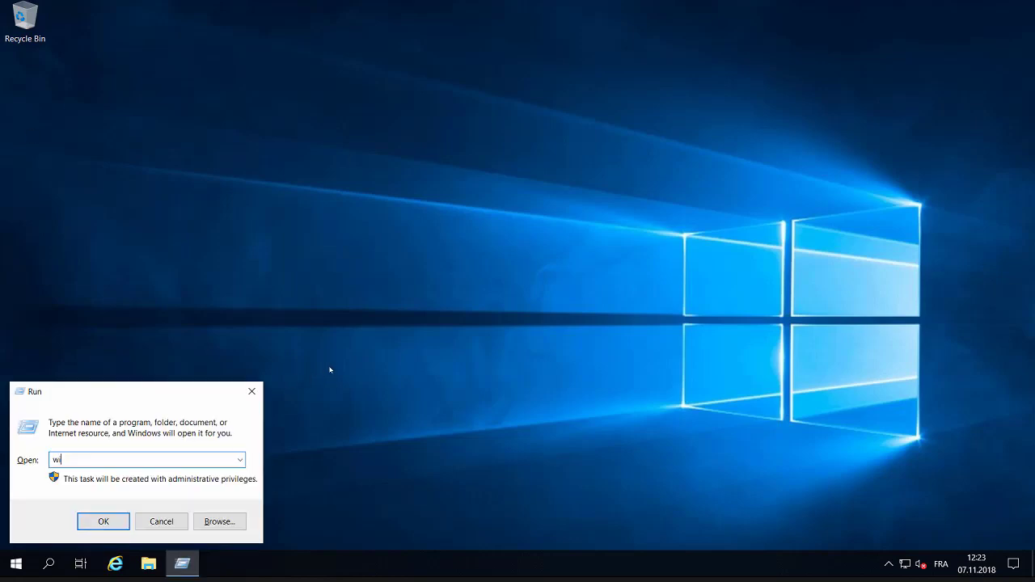
pyautogui.press('Return')
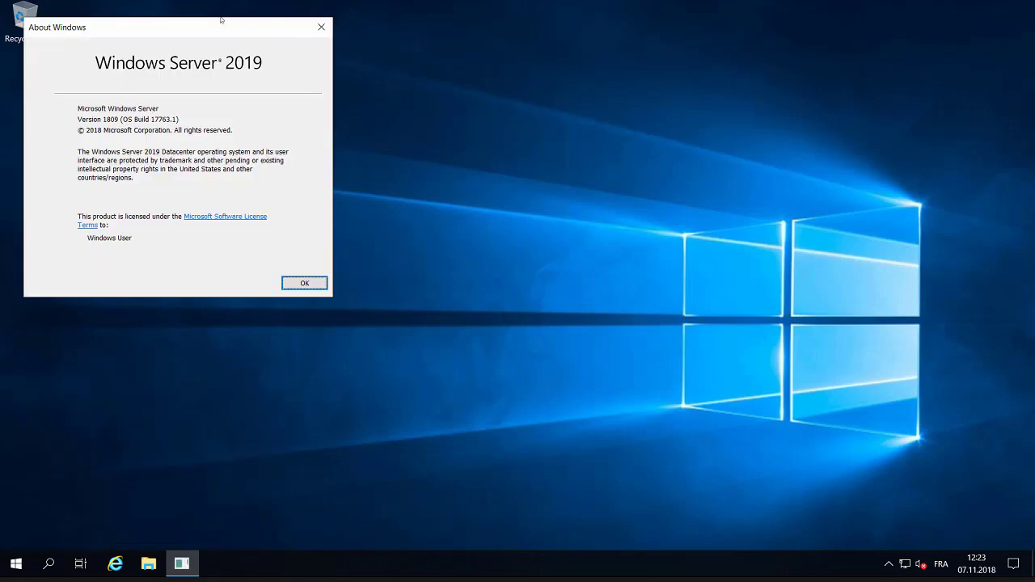
pyautogui.click(320, 30)
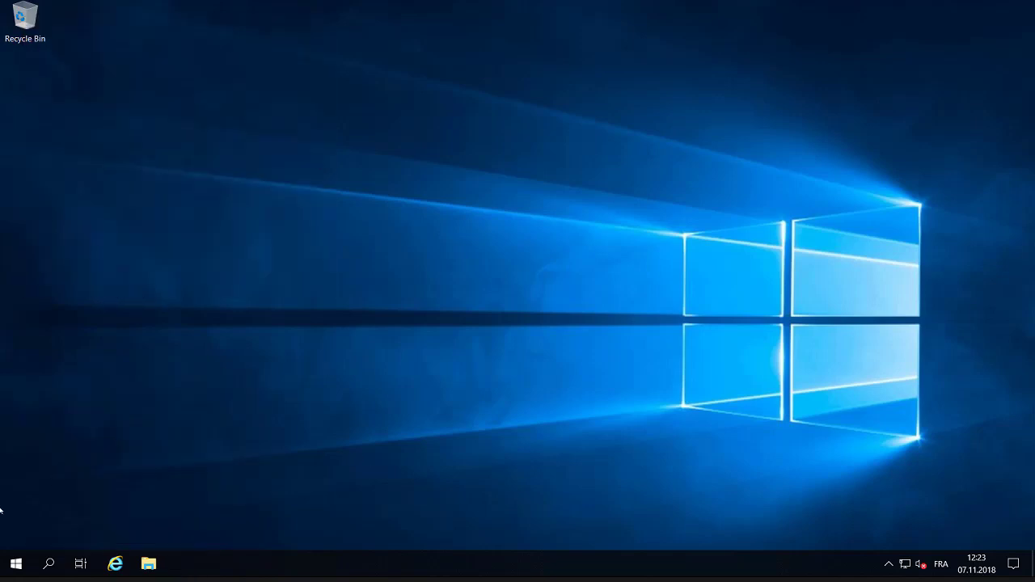
# Open Server Manager and restore it to a smaller window, moved and resized to fit on the desktop
pyautogui.click(10, 564)
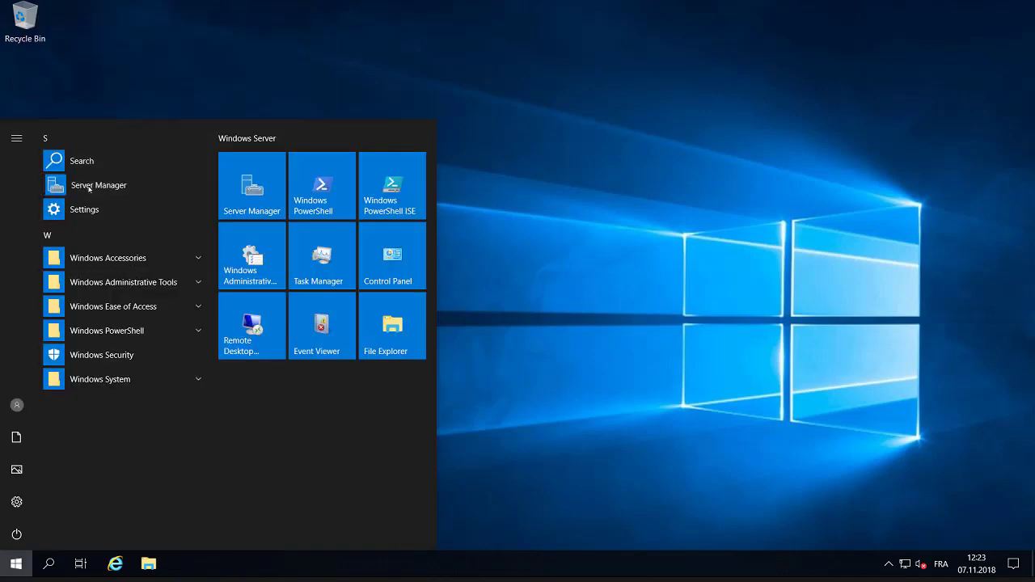
pyautogui.click(189, 187)
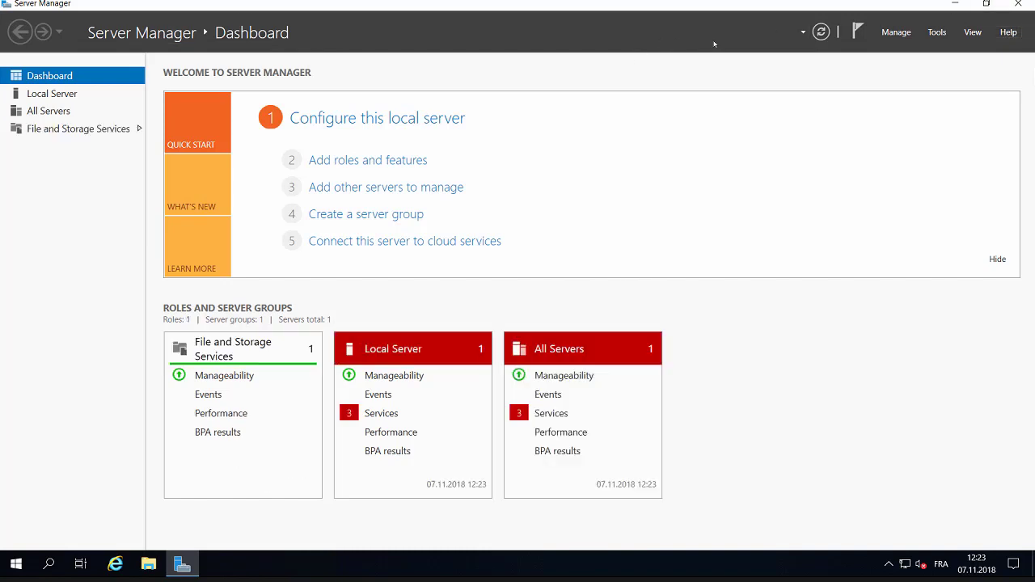
pyautogui.click(982, 8)
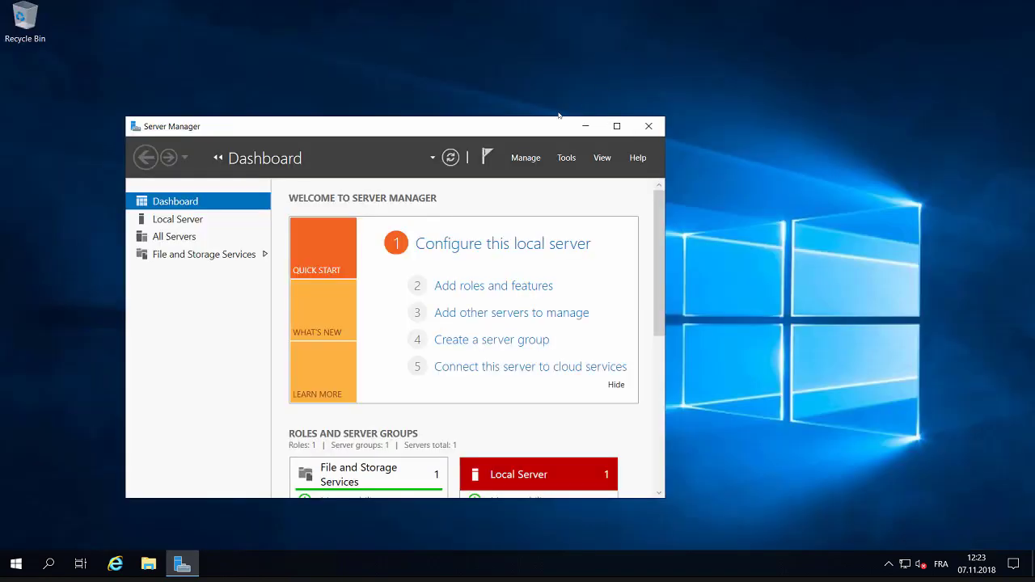
pyautogui.moveTo(542, 127); pyautogui.dragTo(633, 45)
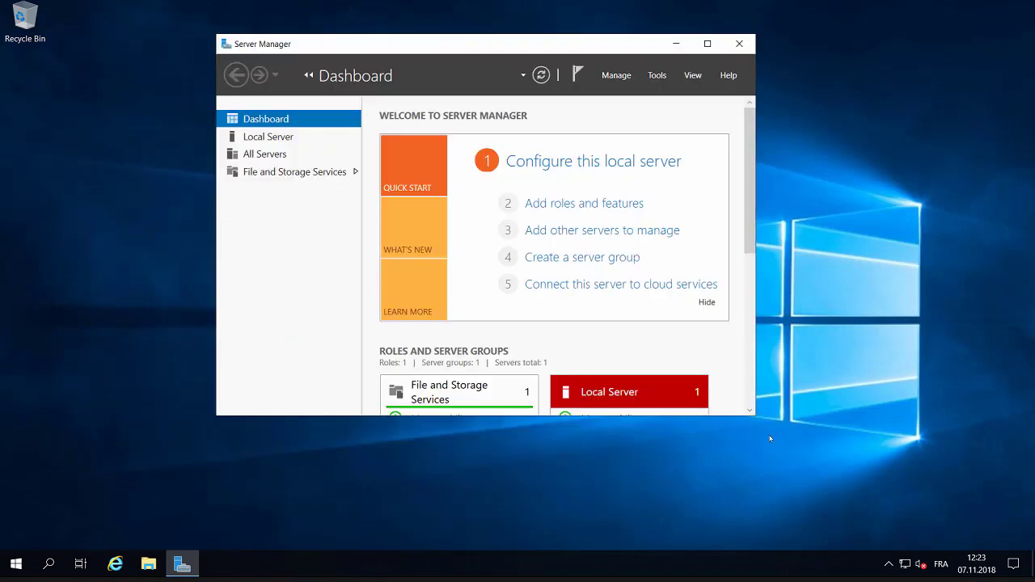
pyautogui.moveTo(759, 418); pyautogui.dragTo(865, 465)
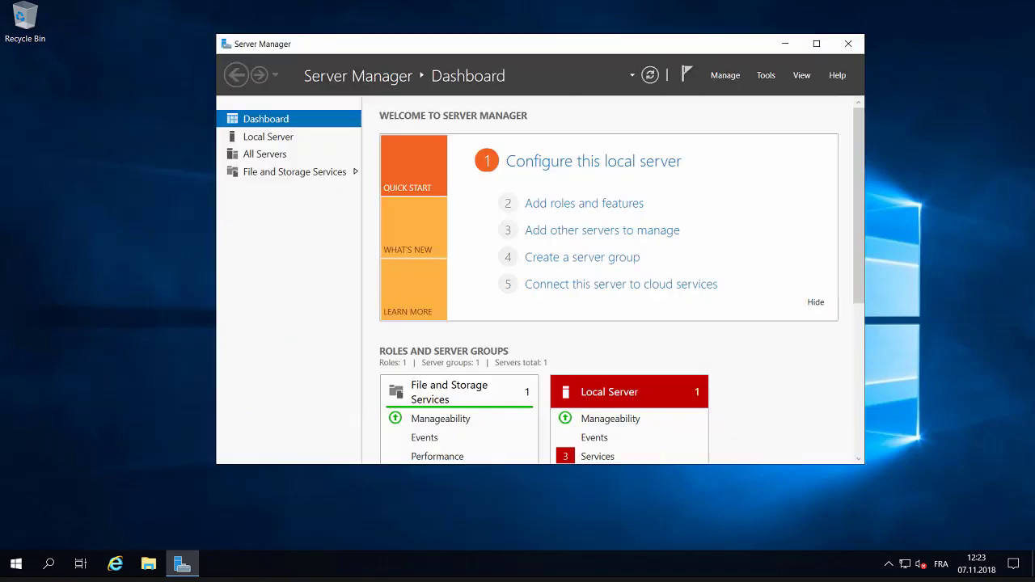
# Start adding roles and features on HV01 and select the Hyper-V role with its required features
pyautogui.click(721, 77)
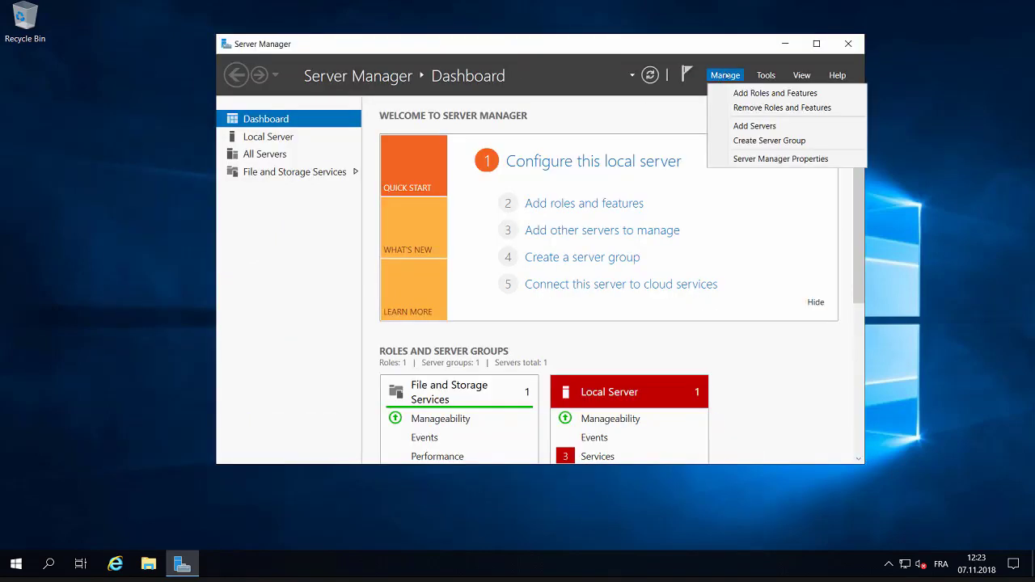
pyautogui.click(797, 95)
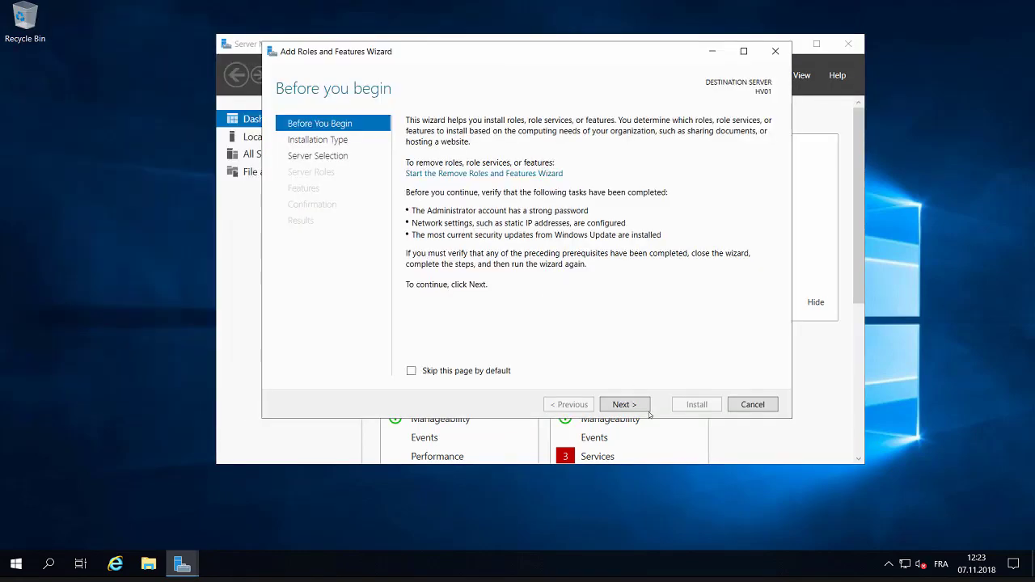
pyautogui.click(637, 404)
pyautogui.click(624, 405)
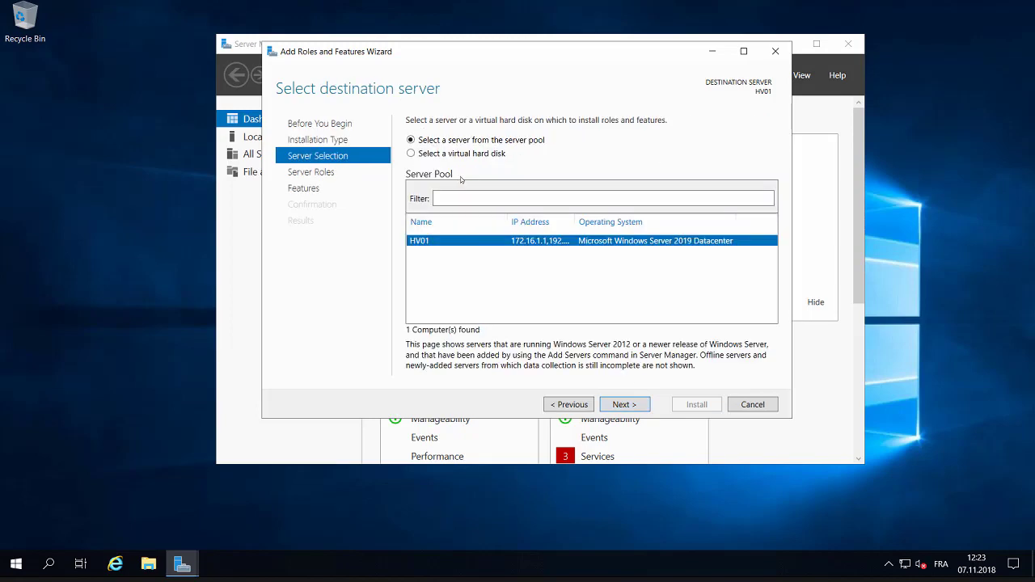
pyautogui.click(623, 403)
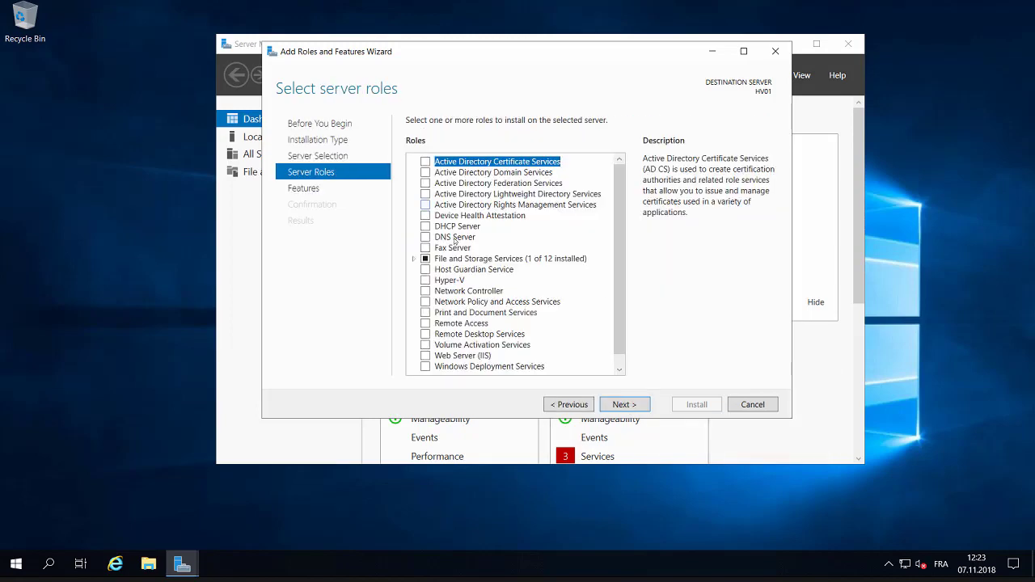
pyautogui.click(425, 281)
pyautogui.click(569, 345)
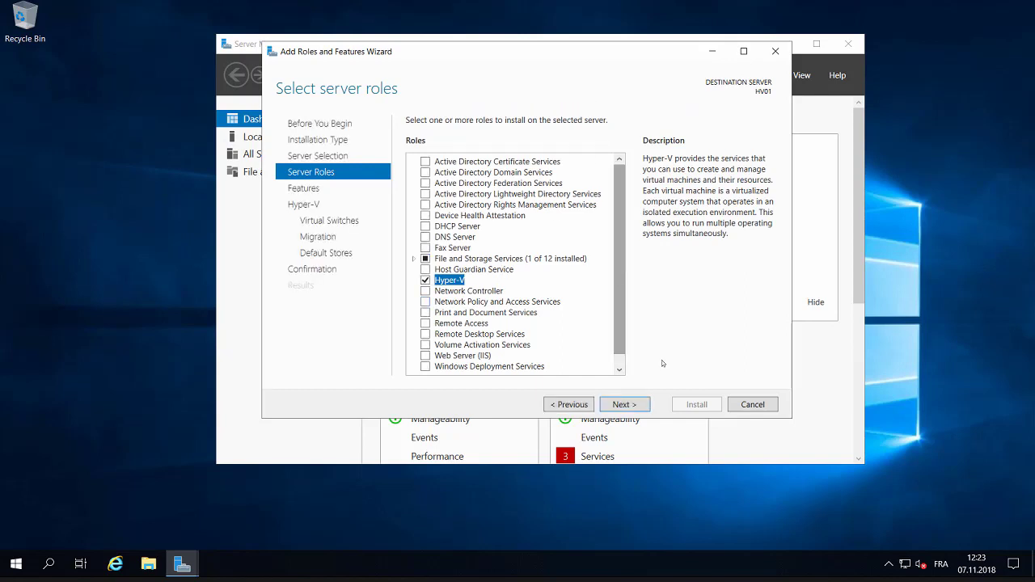
# Accept the default features, migration and store locations for Hyper-V, without selecting a network adapter for a virtual switch
pyautogui.click(642, 408)
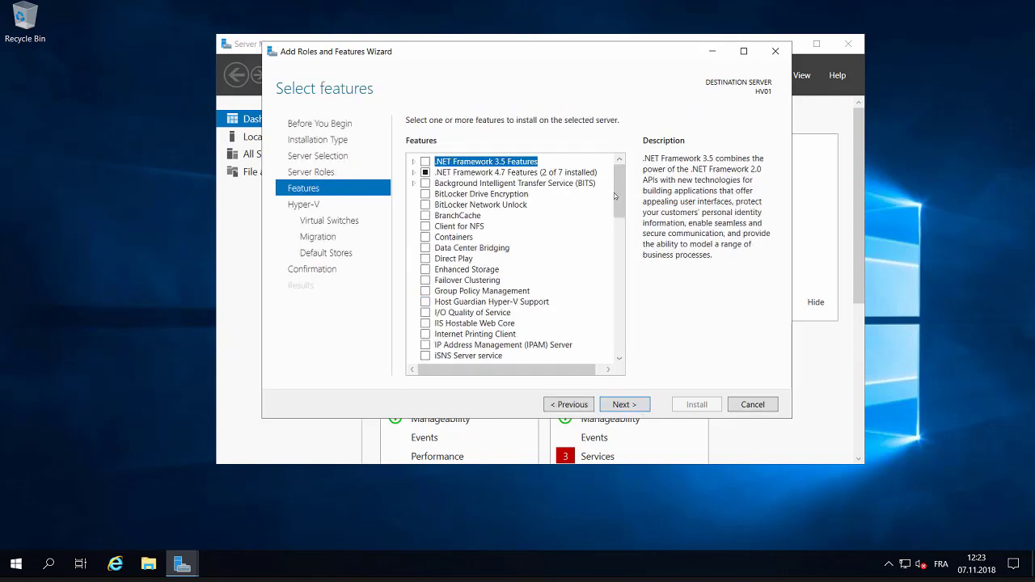
pyautogui.click(636, 407)
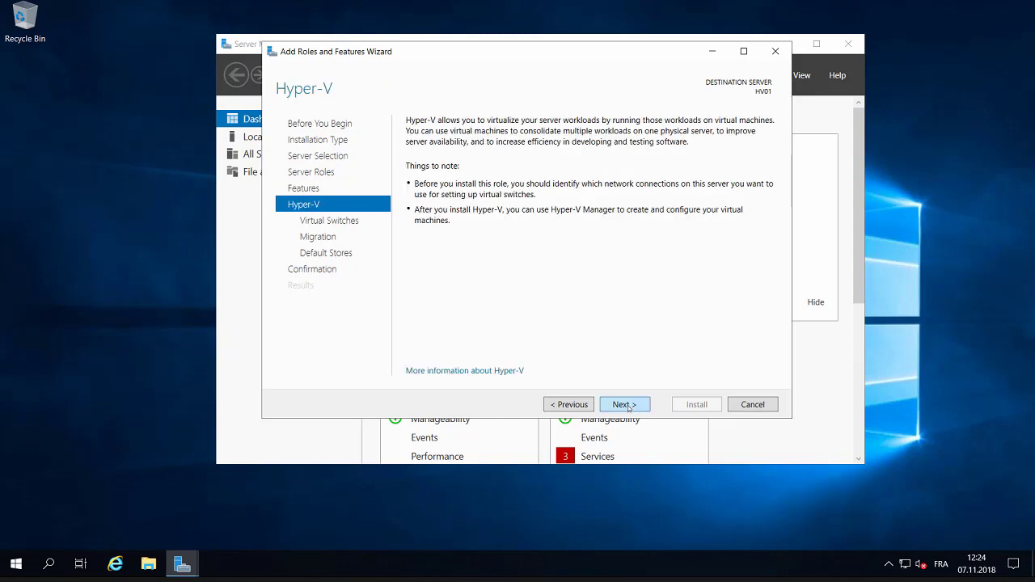
pyautogui.click(632, 407)
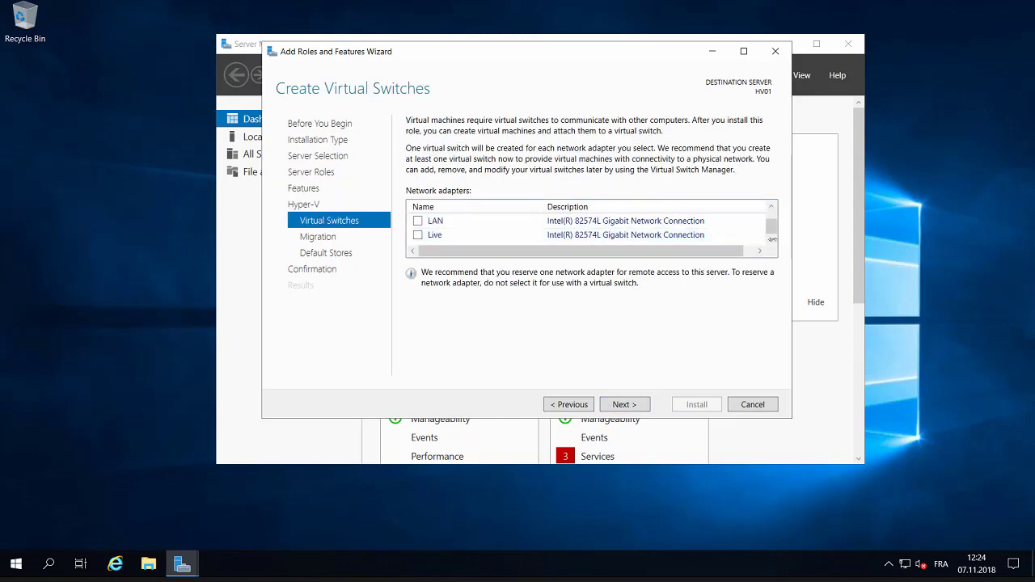
pyautogui.click(639, 410)
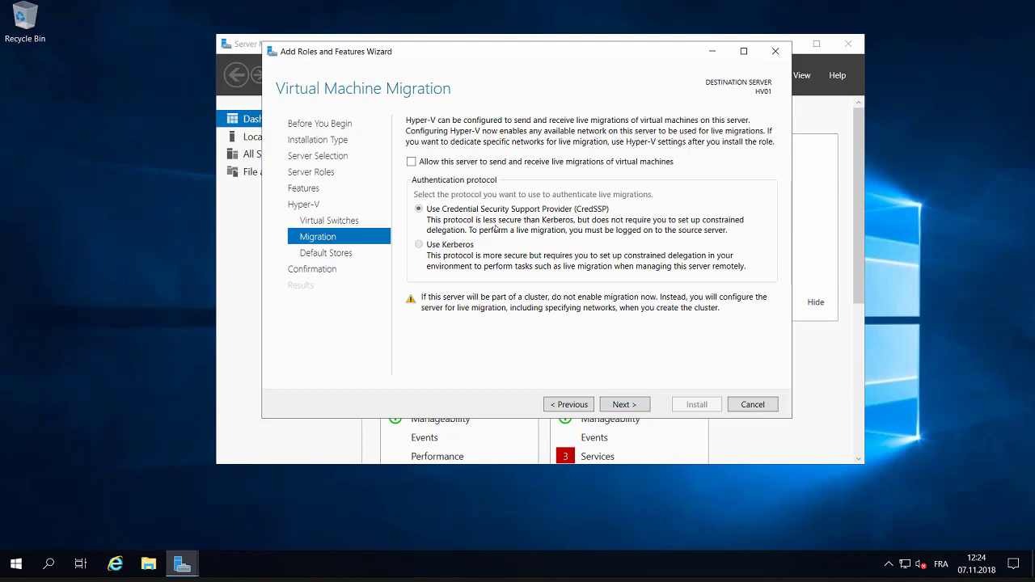
pyautogui.click(621, 406)
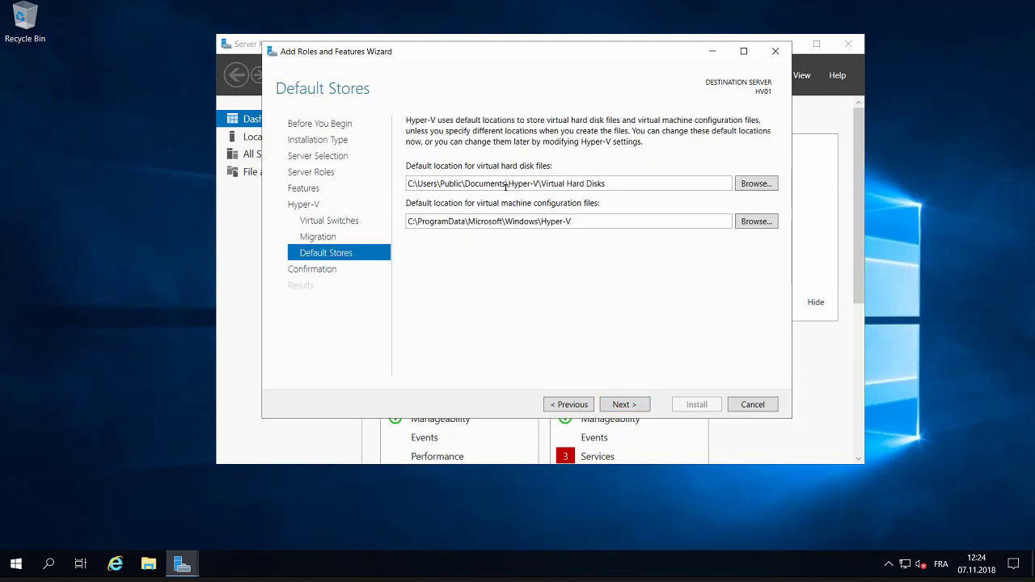
pyautogui.click(628, 406)
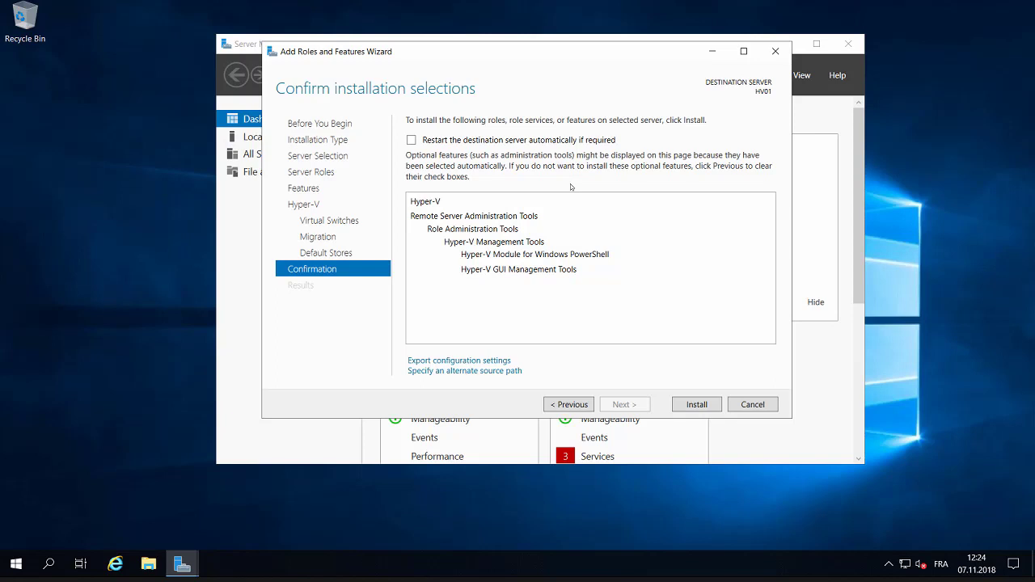
# Install the Hyper-V role and management tools without automatic restart, and close the wizard once the installation ends
pyautogui.moveTo(665, 55); pyautogui.dragTo(684, 57)
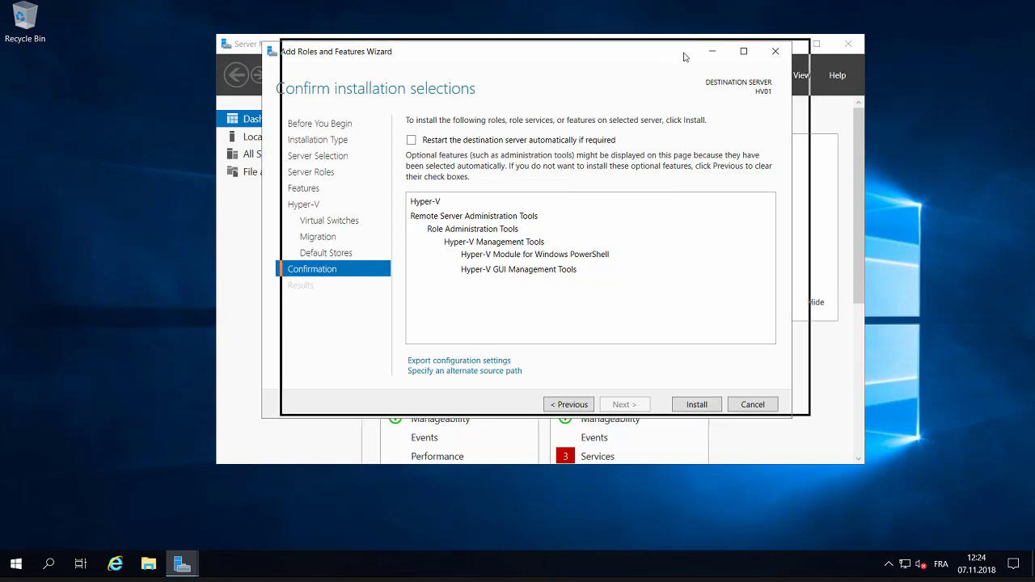
pyautogui.moveTo(684, 57); pyautogui.dragTo(684, 57)
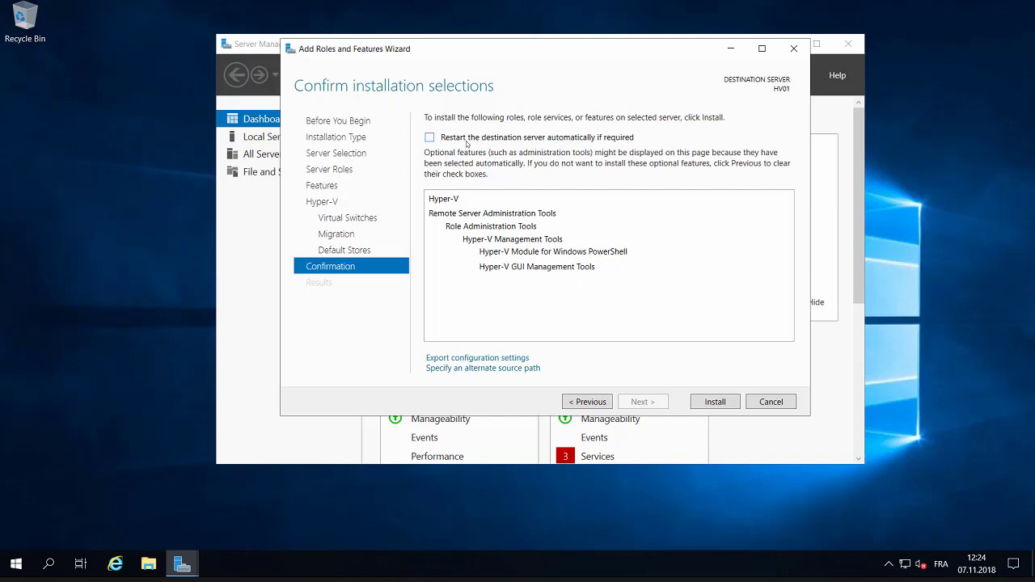
pyautogui.click(712, 402)
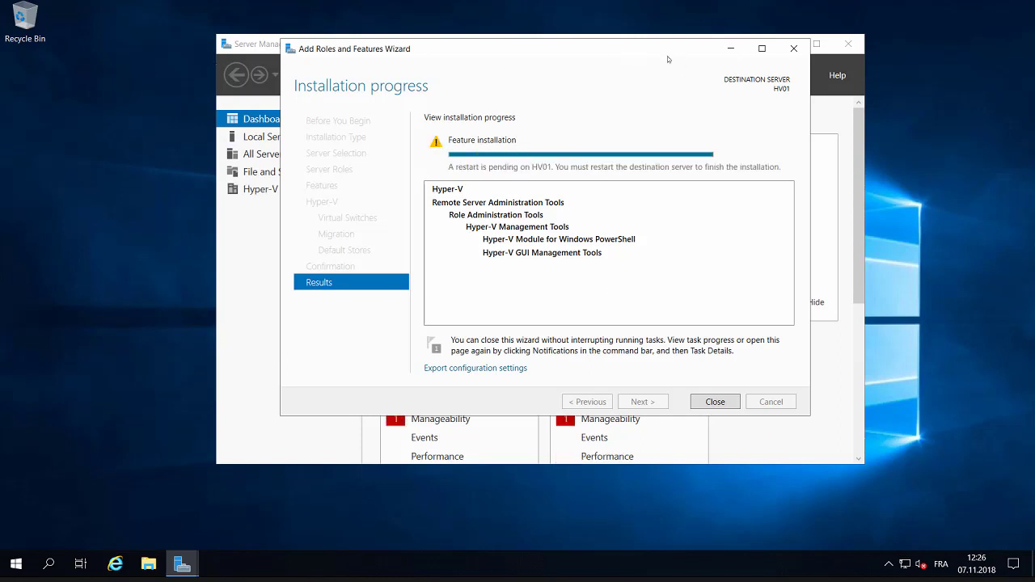
pyautogui.moveTo(502, 48); pyautogui.dragTo(493, 33)
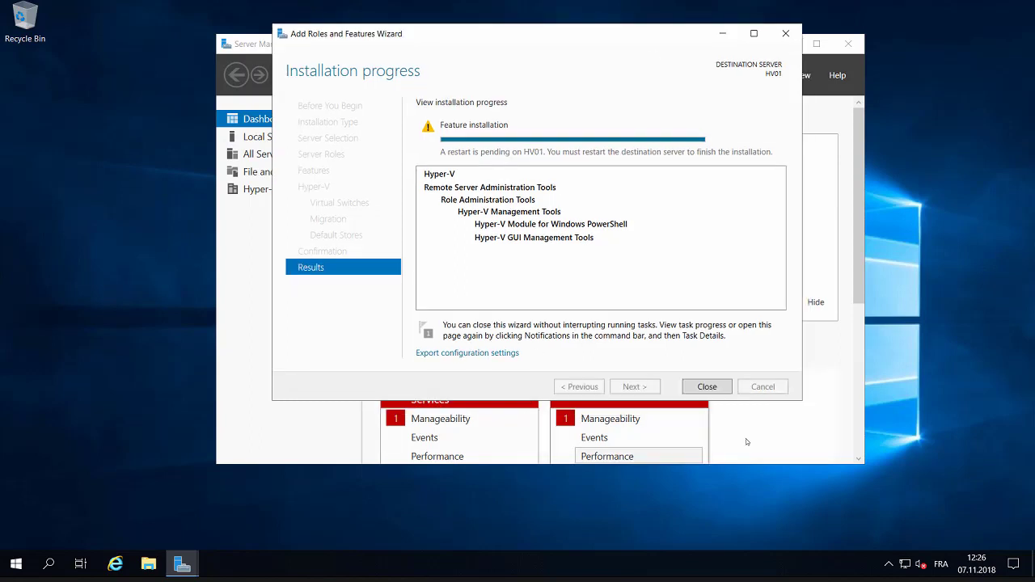
pyautogui.click(705, 387)
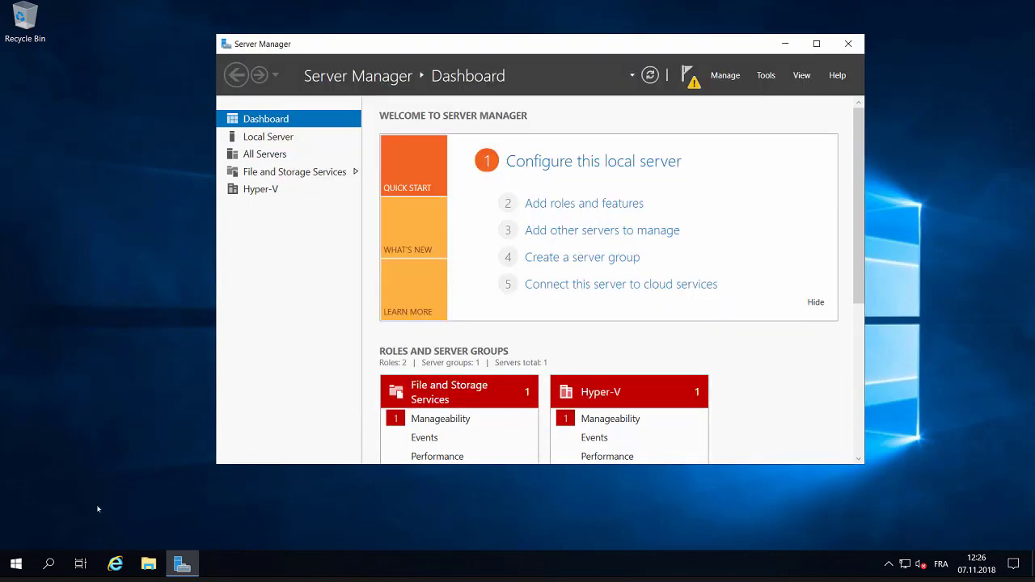
# Restart the HV01 server to finish the Hyper-V installation
pyautogui.click(16, 564)
pyautogui.click(16, 534)
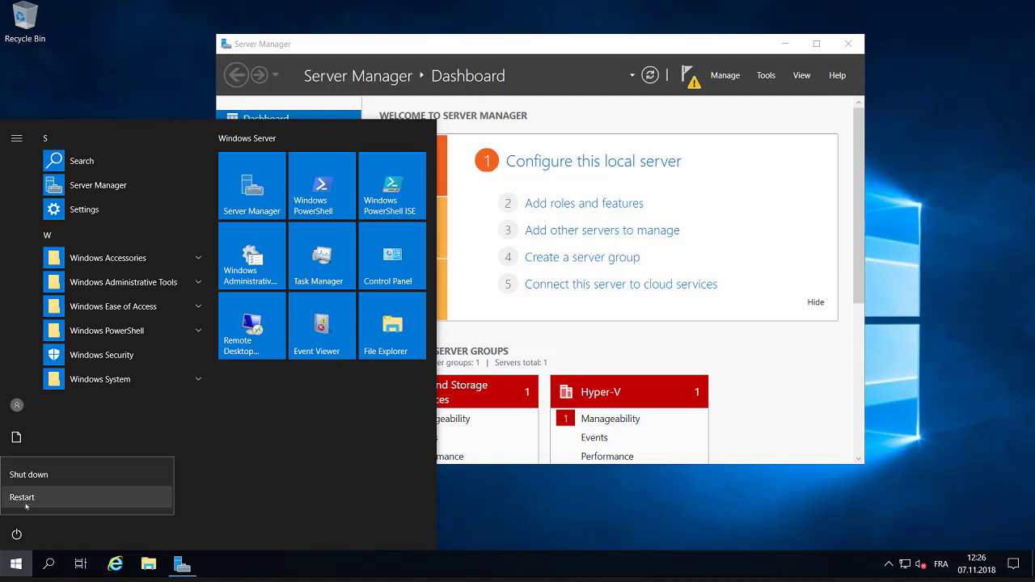
pyautogui.click(24, 497)
pyautogui.click(198, 495)
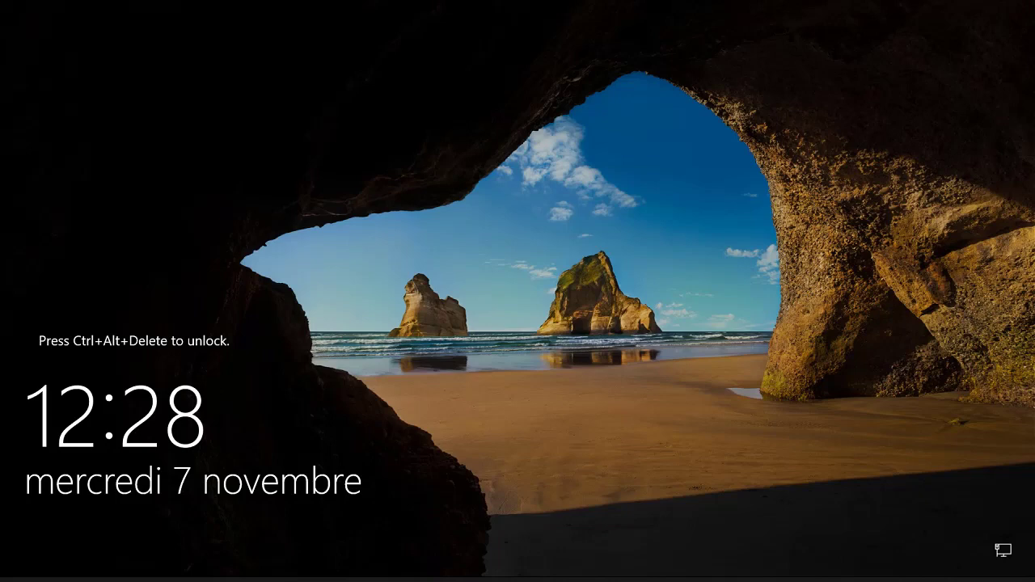
# Sign back in to HV01 as Administrator with the account password
pyautogui.hotkey('ctrl', 'alt', 'Delete')
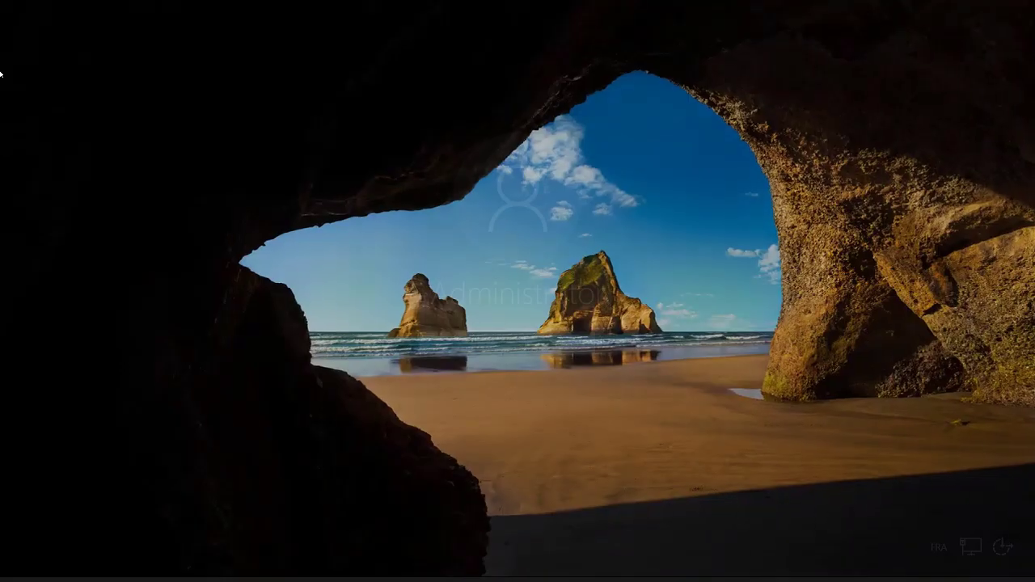
pyautogui.write('***********')
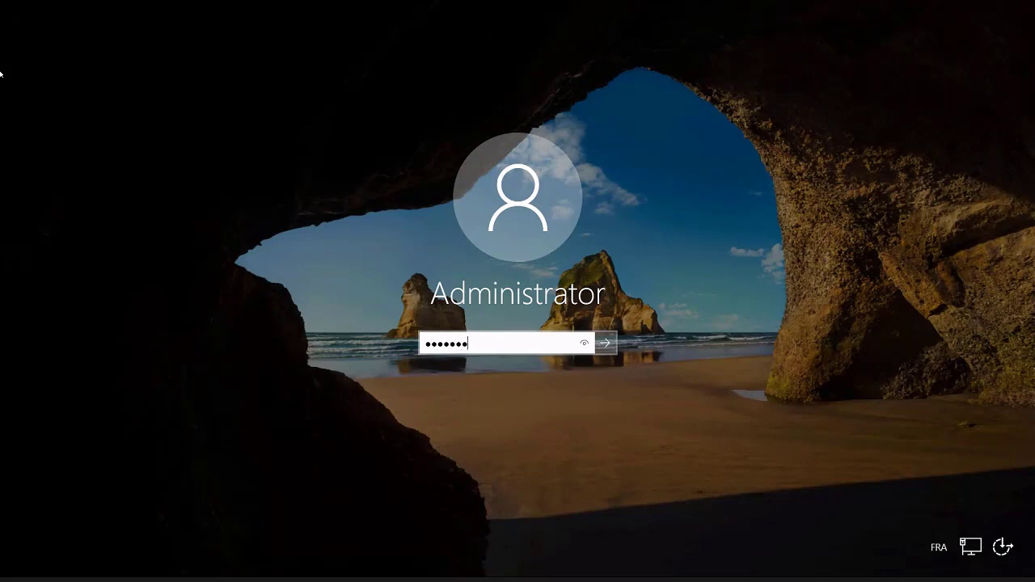
pyautogui.press('Return')
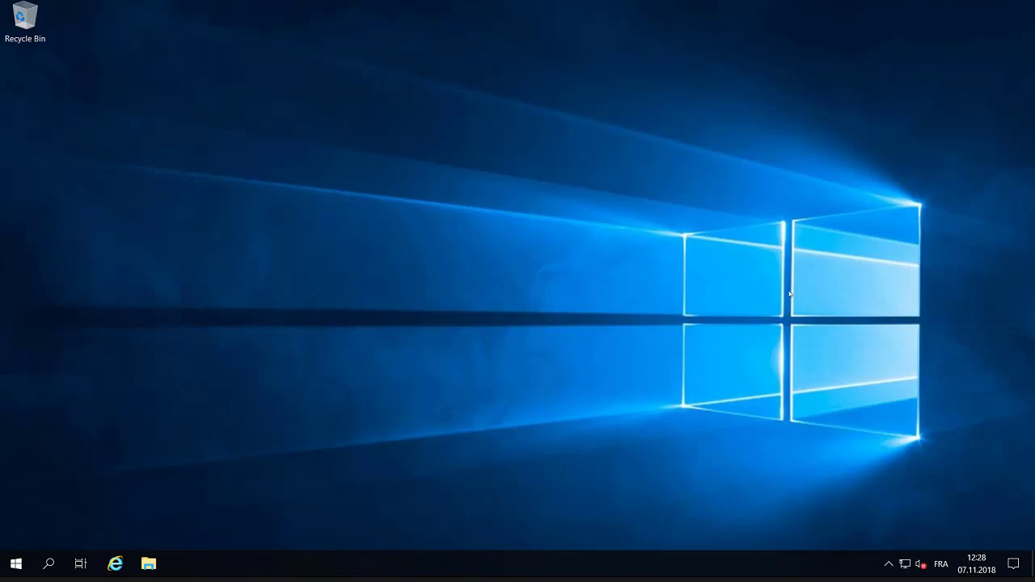
# Open Hyper-V Manager, select the HV01 server, and widen and reposition the window to show its virtual machines and actions
pyautogui.click(13, 567)
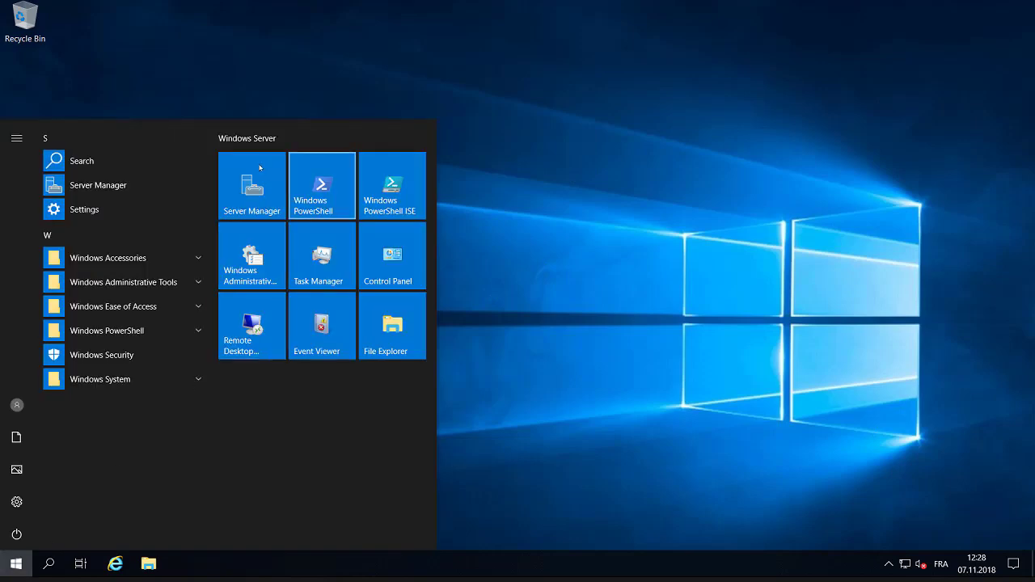
pyautogui.write('hyp')
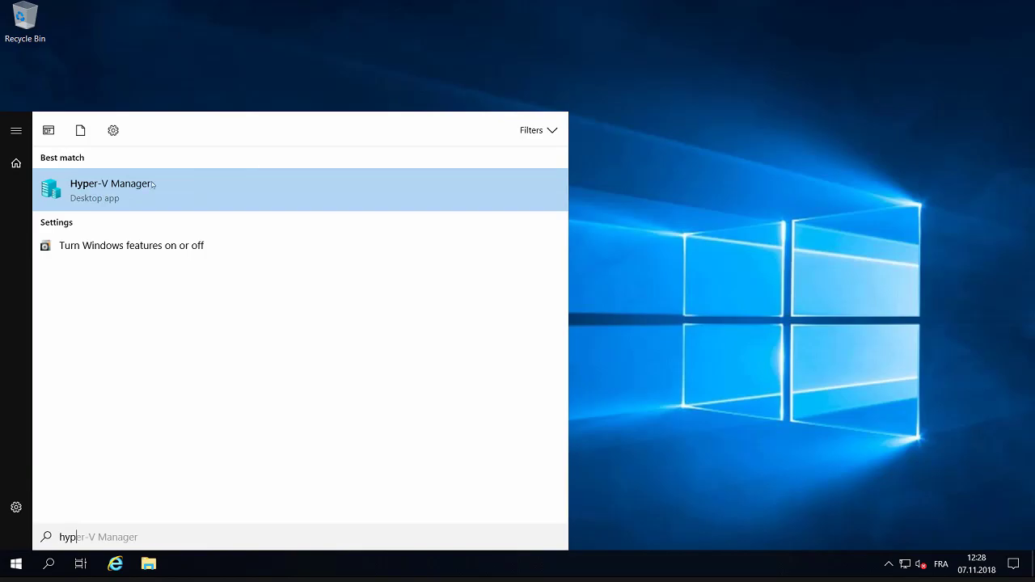
pyautogui.click(117, 194)
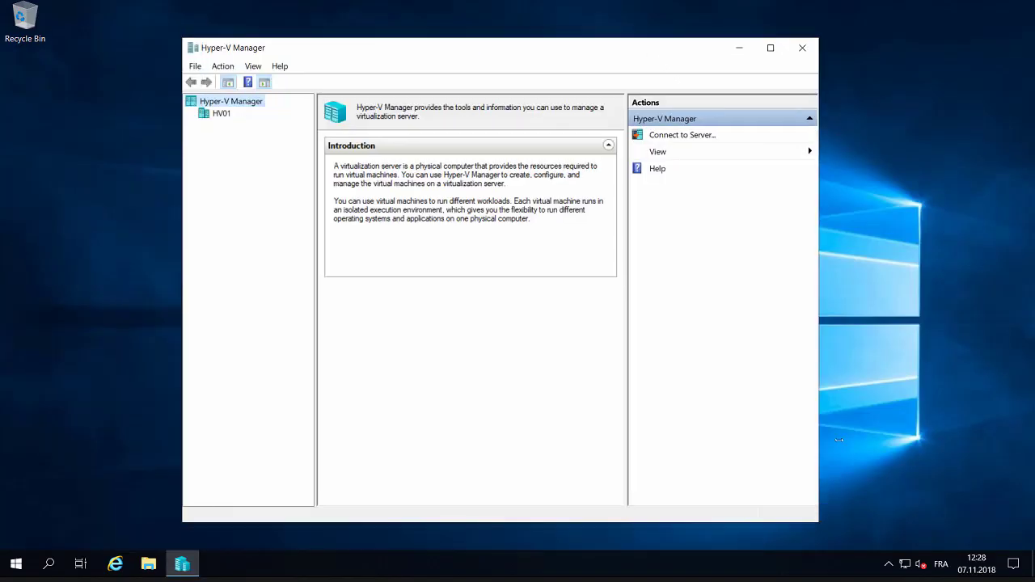
pyautogui.moveTo(819, 521); pyautogui.dragTo(908, 521)
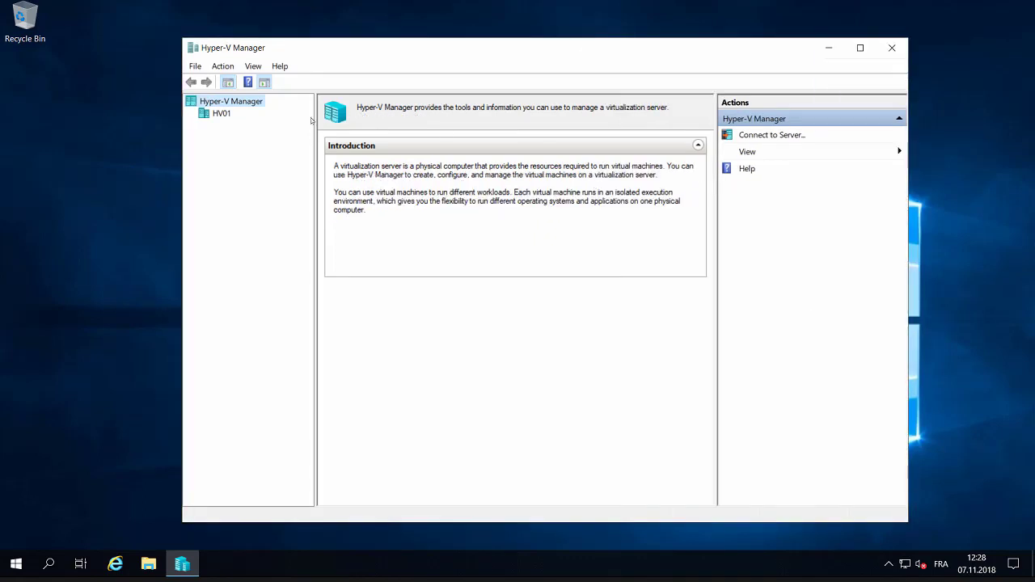
pyautogui.click(218, 114)
pyautogui.moveTo(315, 167); pyautogui.dragTo(273, 164)
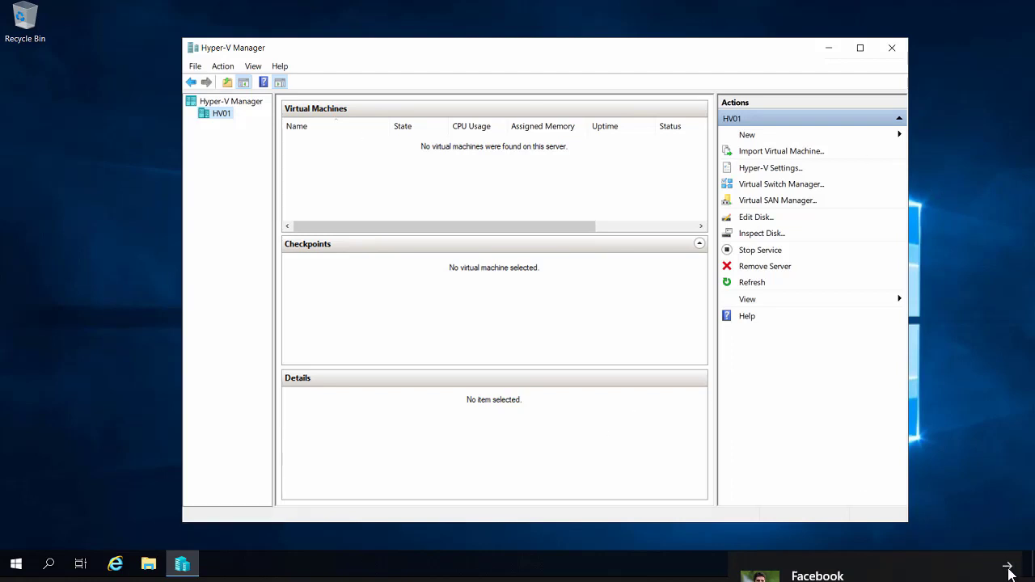
pyautogui.click(1008, 566)
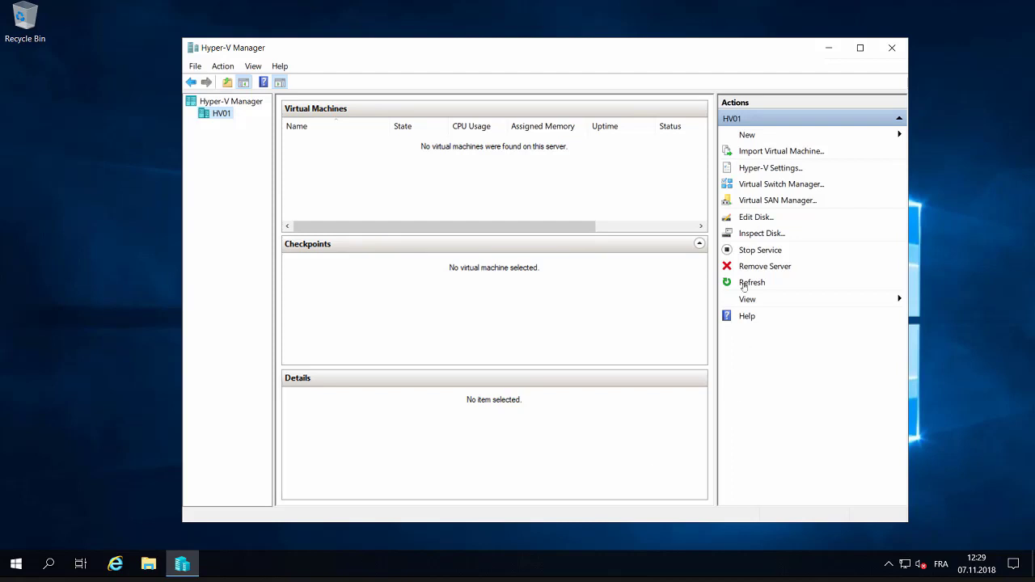
pyautogui.moveTo(545, 61); pyautogui.dragTo(524, 53)
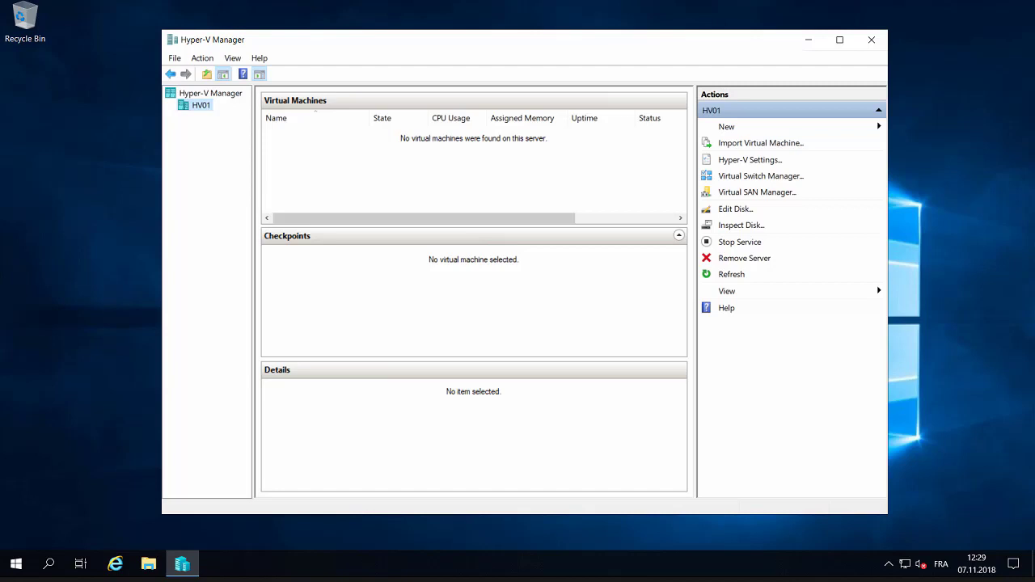
pyautogui.moveTo(646, 40); pyautogui.dragTo(662, 37)
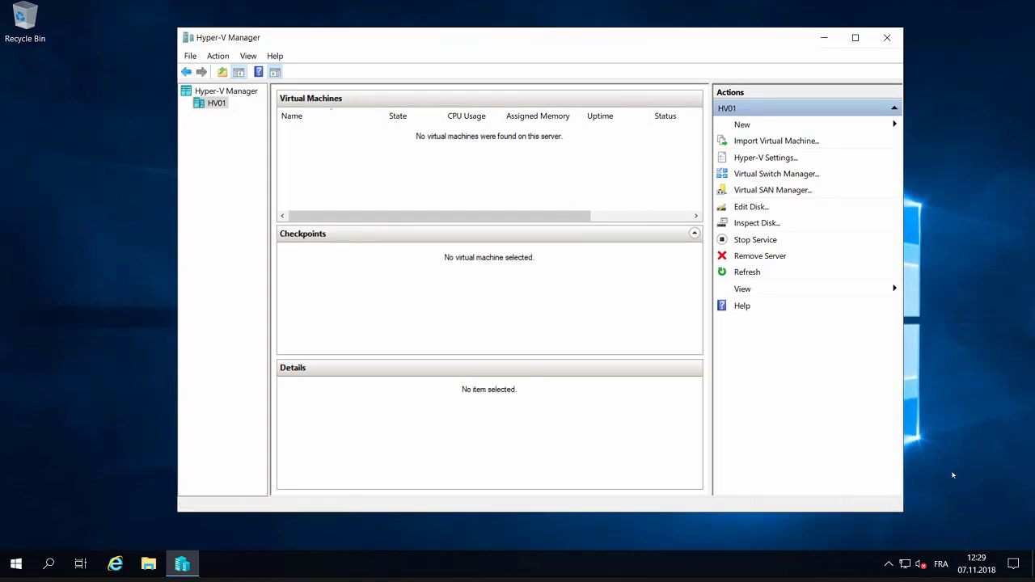
pyautogui.rightClick(906, 564)
pyautogui.click(869, 554)
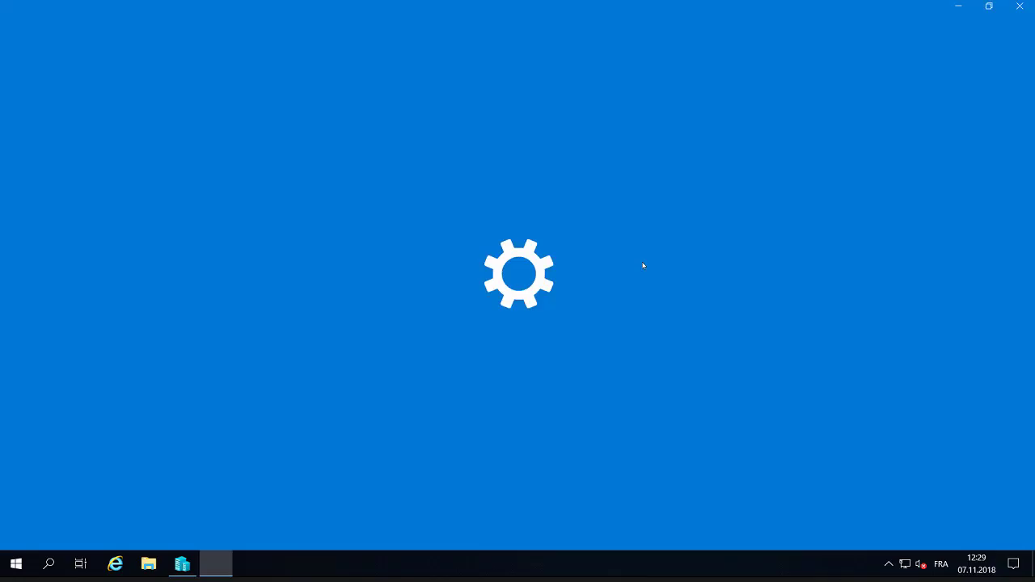
pyautogui.click(1020, 6)
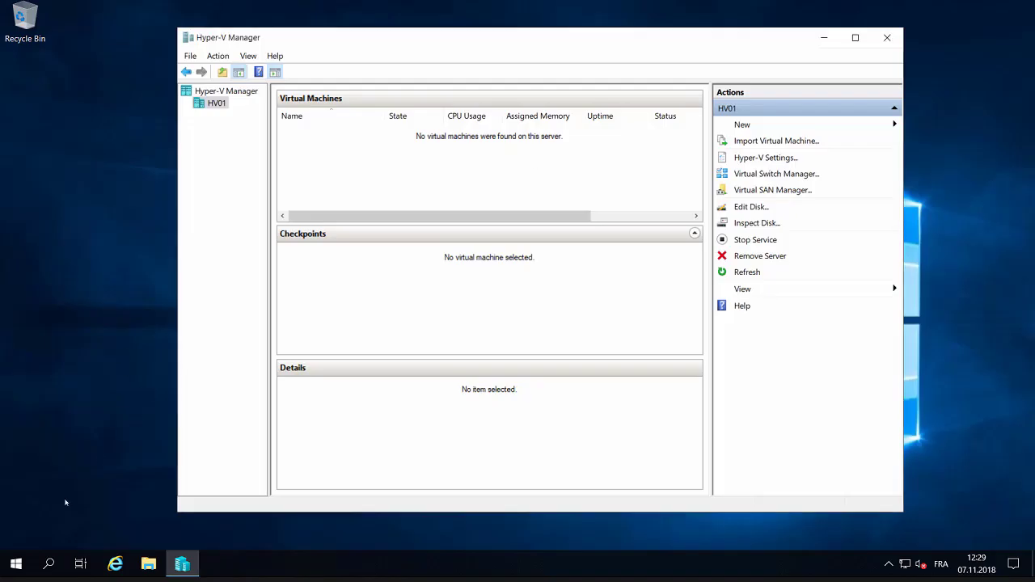
# Open the list of network adapters in Network Connections through Control Panel's Network and Sharing Center
pyautogui.click(16, 564)
pyautogui.write('con')
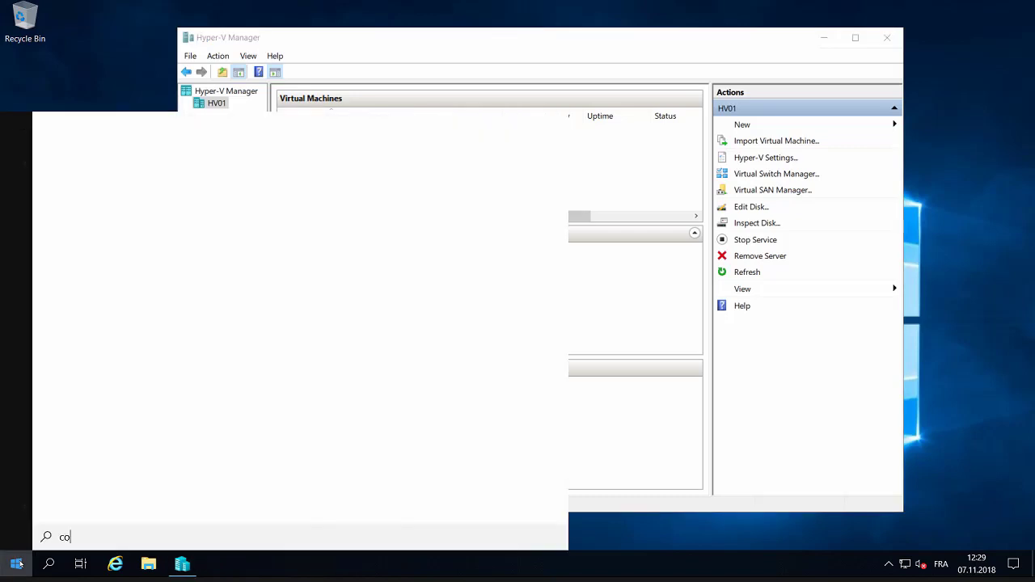
pyautogui.click(89, 205)
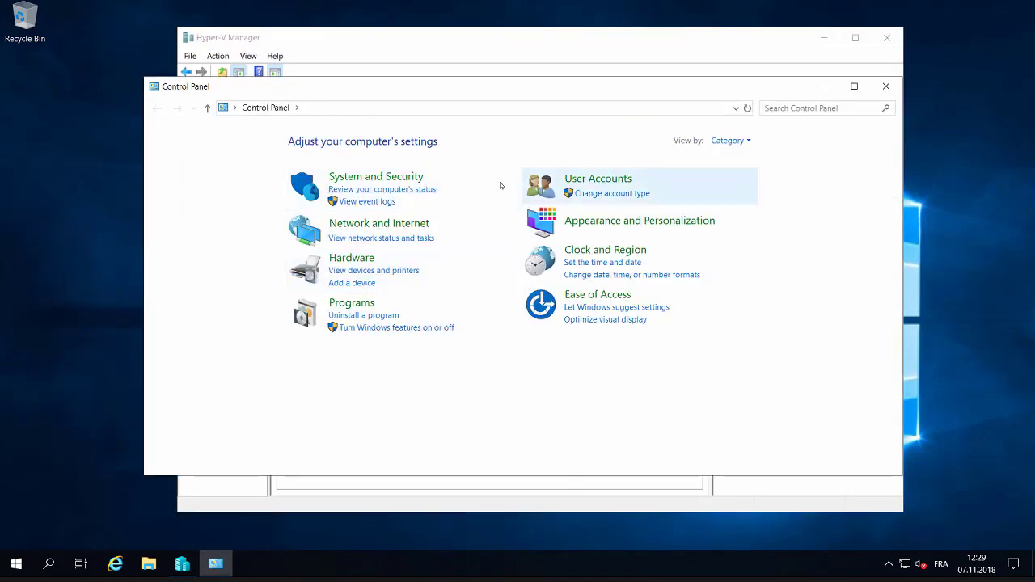
pyautogui.click(397, 224)
pyautogui.click(366, 146)
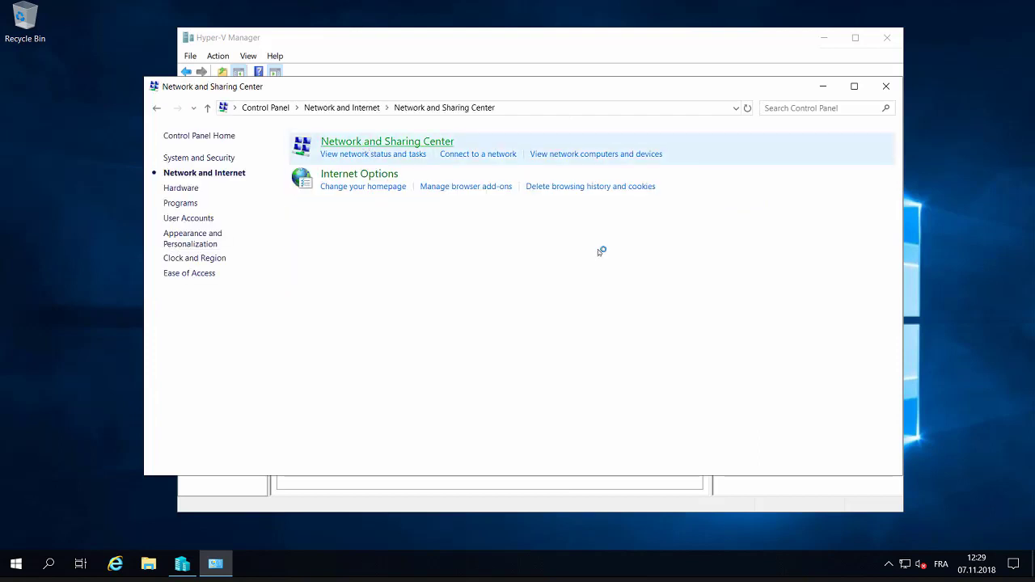
pyautogui.click(228, 160)
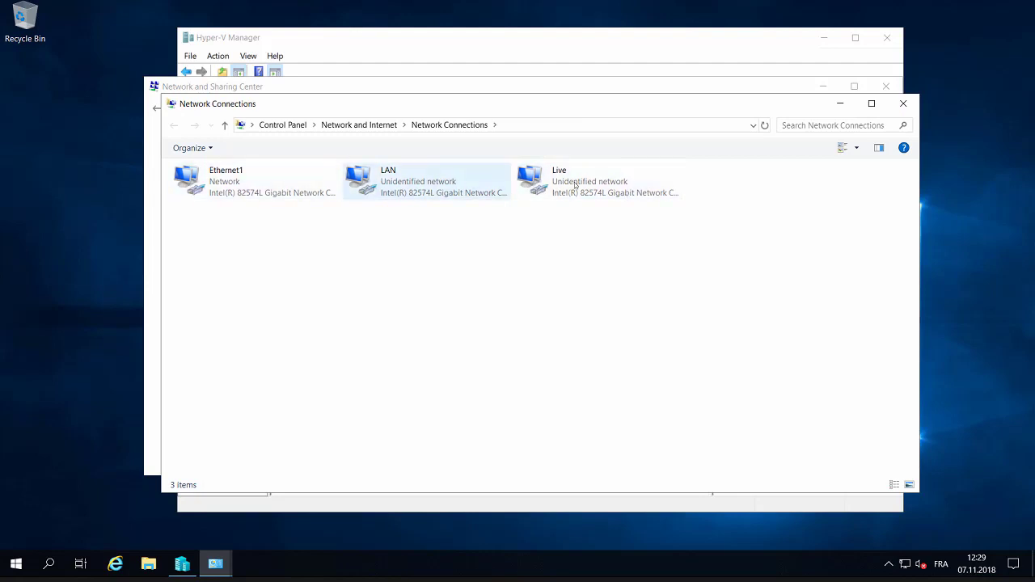
pyautogui.moveTo(617, 102); pyautogui.dragTo(631, 76)
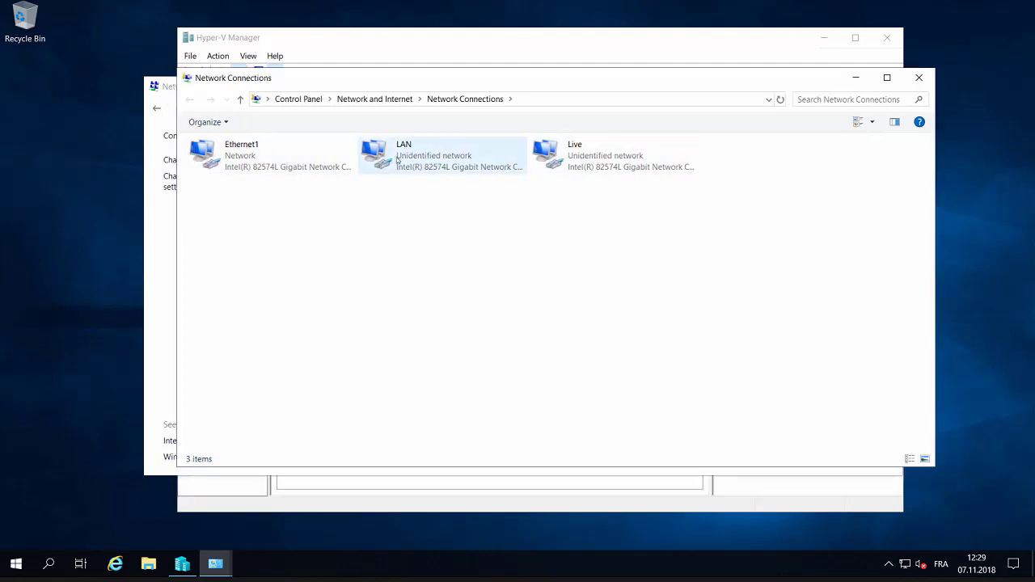
# Check the LAN adapter's IPv4 address and subnet mask in its connection details, and close the status windows
pyautogui.click(607, 157)
pyautogui.click(392, 170)
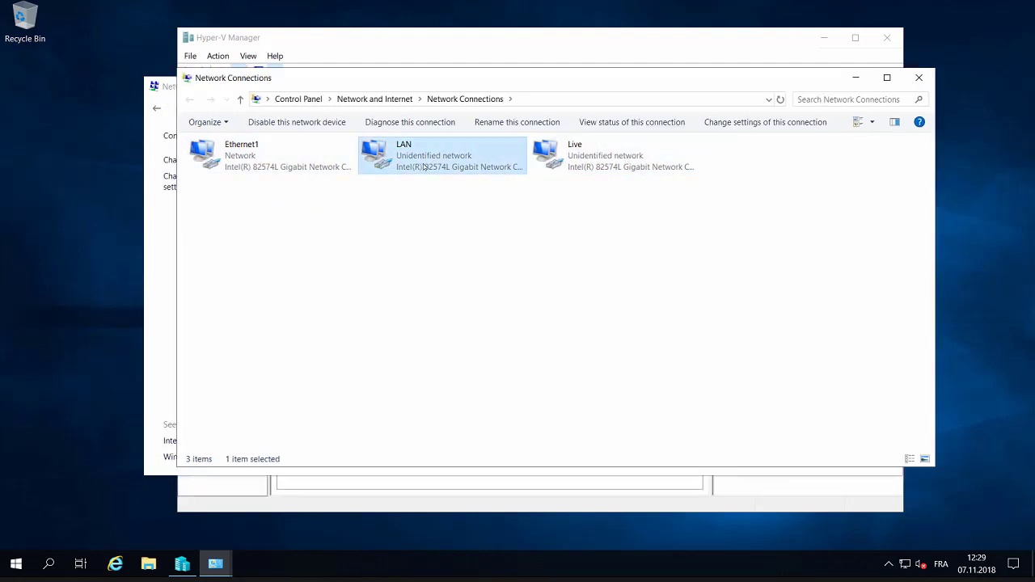
pyautogui.rightClick(422, 165)
pyautogui.click(460, 188)
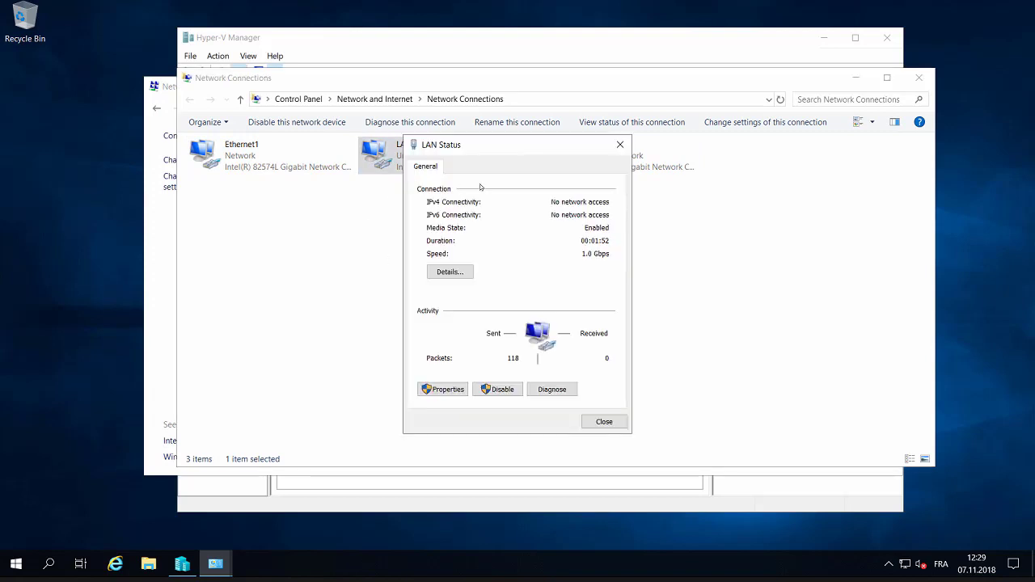
pyautogui.click(464, 277)
pyautogui.click(535, 257)
pyautogui.click(553, 268)
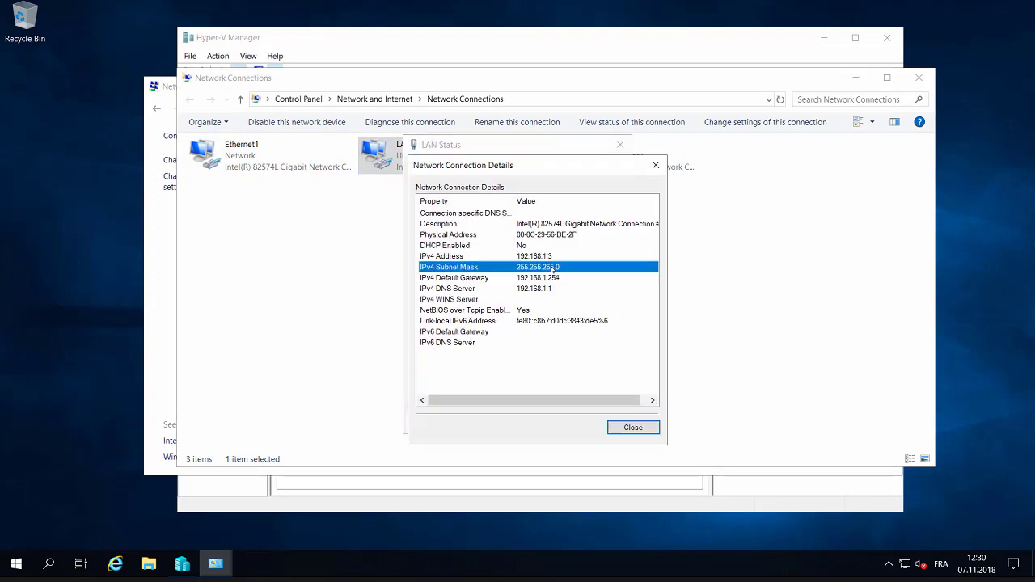
pyautogui.click(656, 165)
pyautogui.click(621, 145)
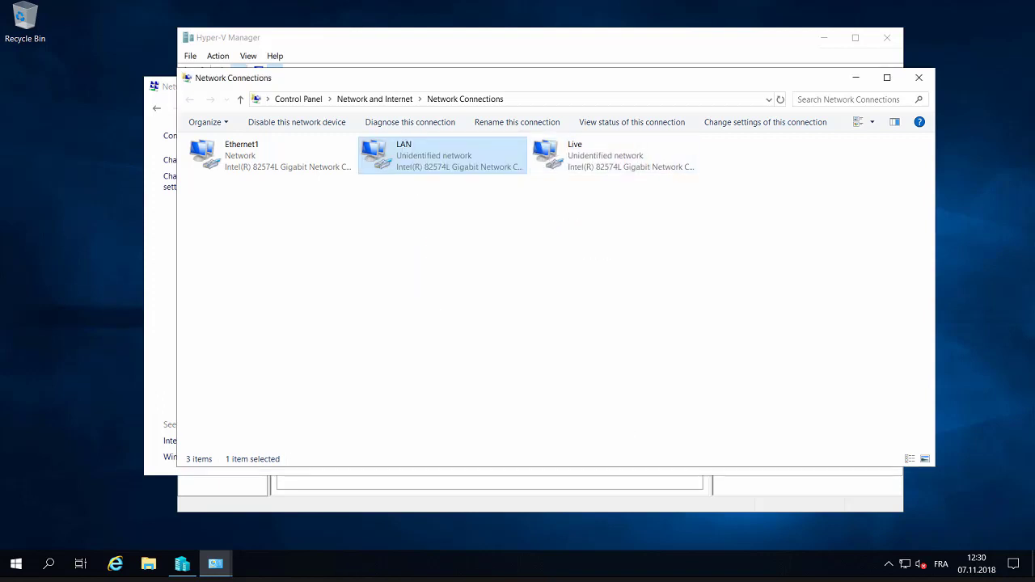
pyautogui.press('Left')
pyautogui.click(666, 240)
pyautogui.click(586, 157)
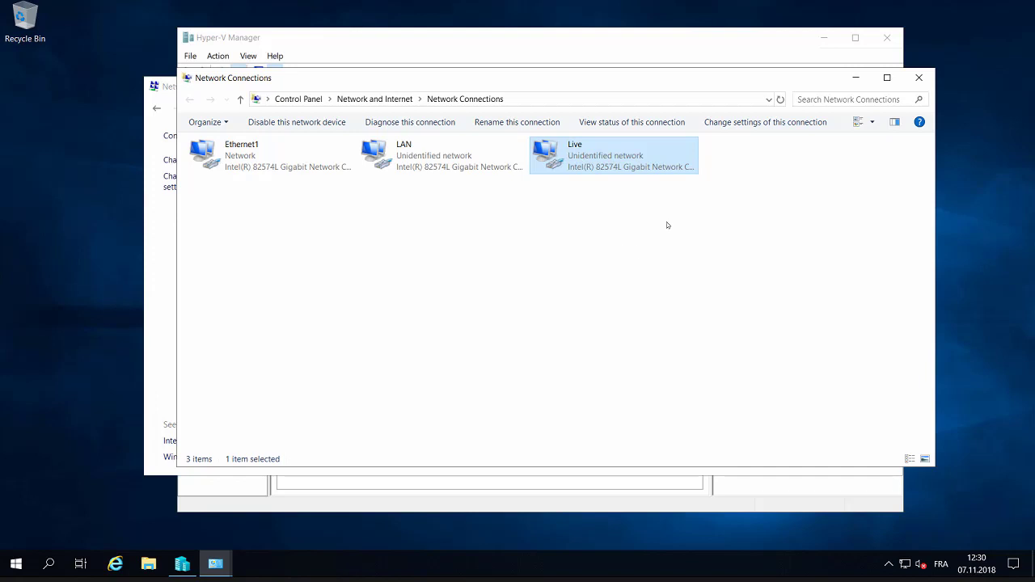
pyautogui.click(673, 256)
pyautogui.click(625, 164)
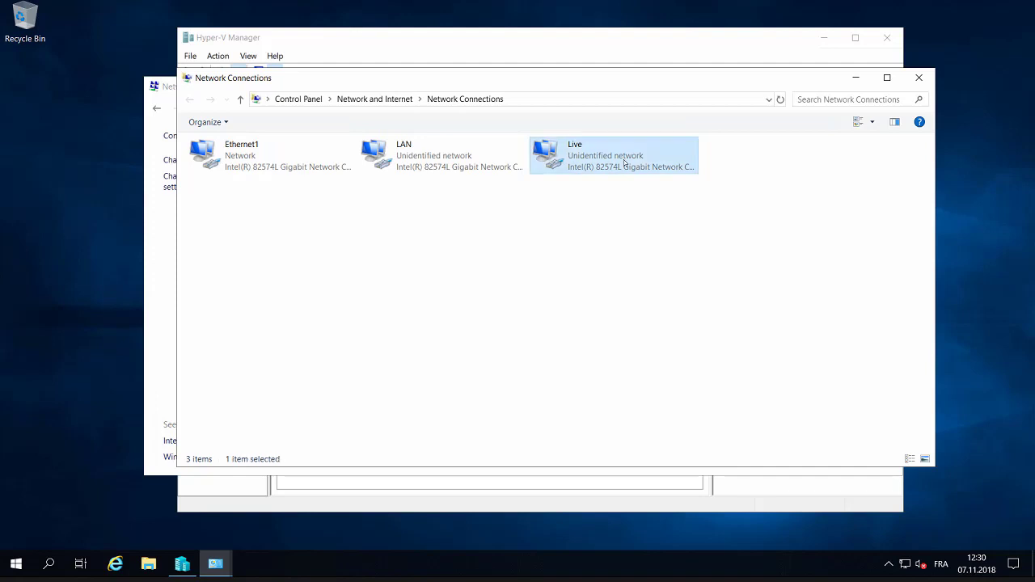
pyautogui.click(458, 241)
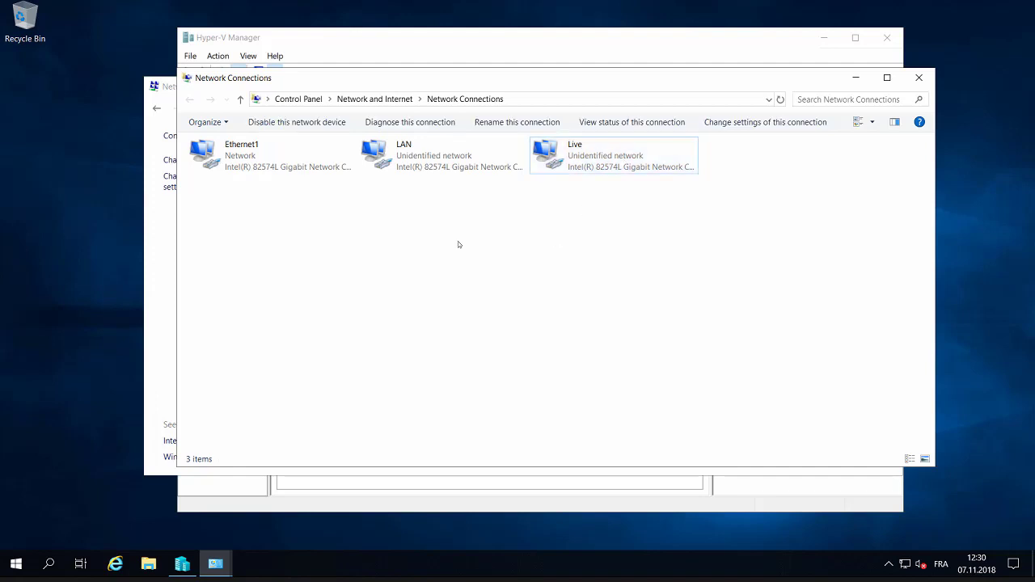
# Rename the Ethernet1 network connection as WAN
pyautogui.click(273, 159)
pyautogui.rightClick(272, 156)
pyautogui.click(300, 270)
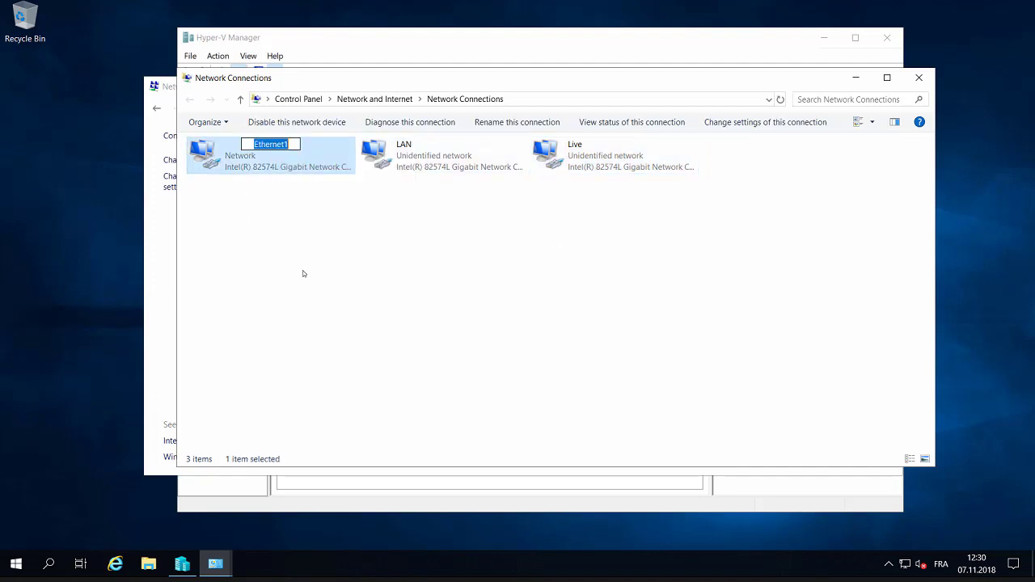
pyautogui.write('WAN')
pyautogui.press('Return')
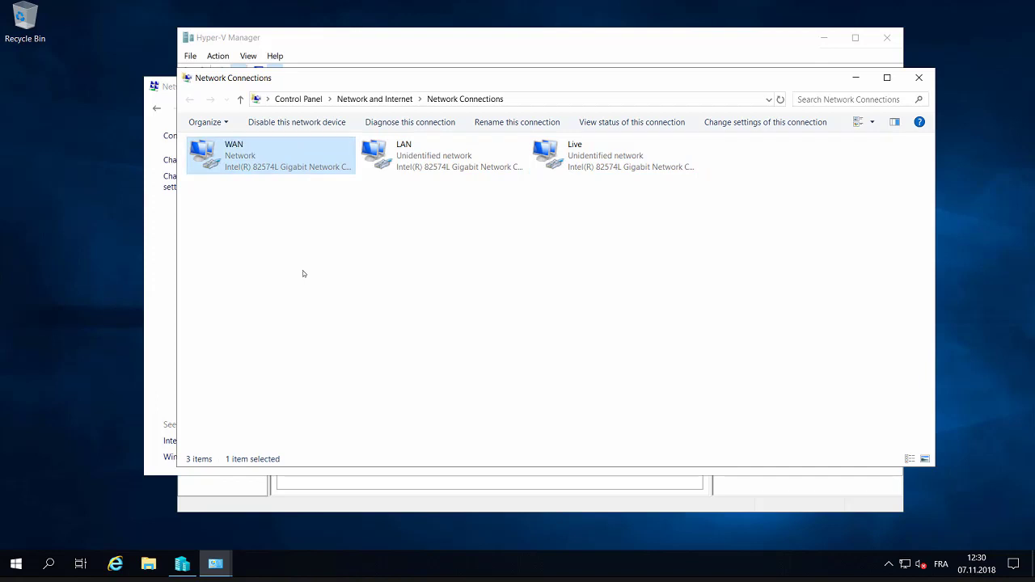
# Check which network card the WAN connection uses in its properties, and minimize the network windows to return to Hyper-V Manager
pyautogui.click(270, 162)
pyautogui.rightClick(253, 159)
pyautogui.click(311, 291)
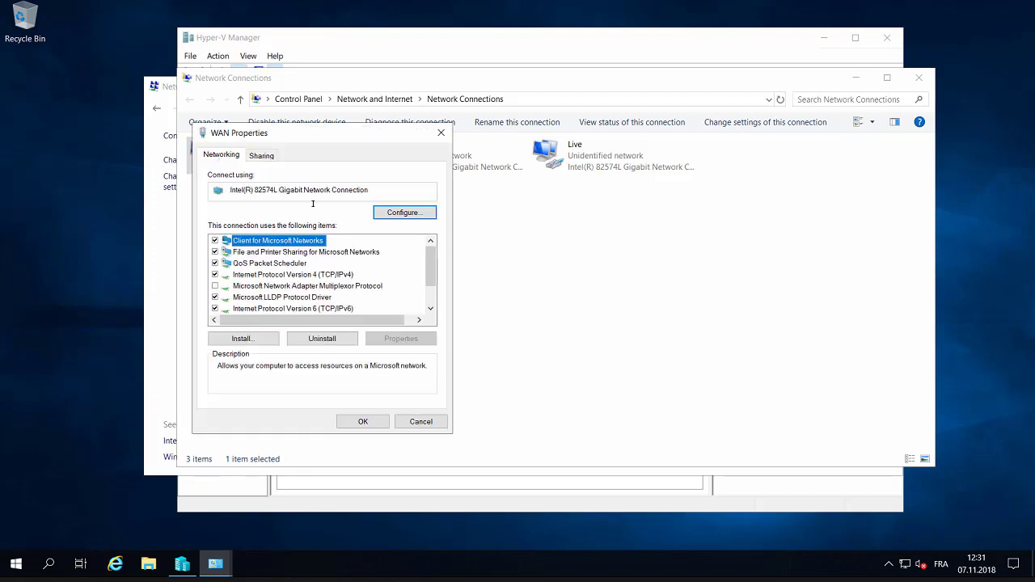
pyautogui.moveTo(400, 191); pyautogui.dragTo(196, 194)
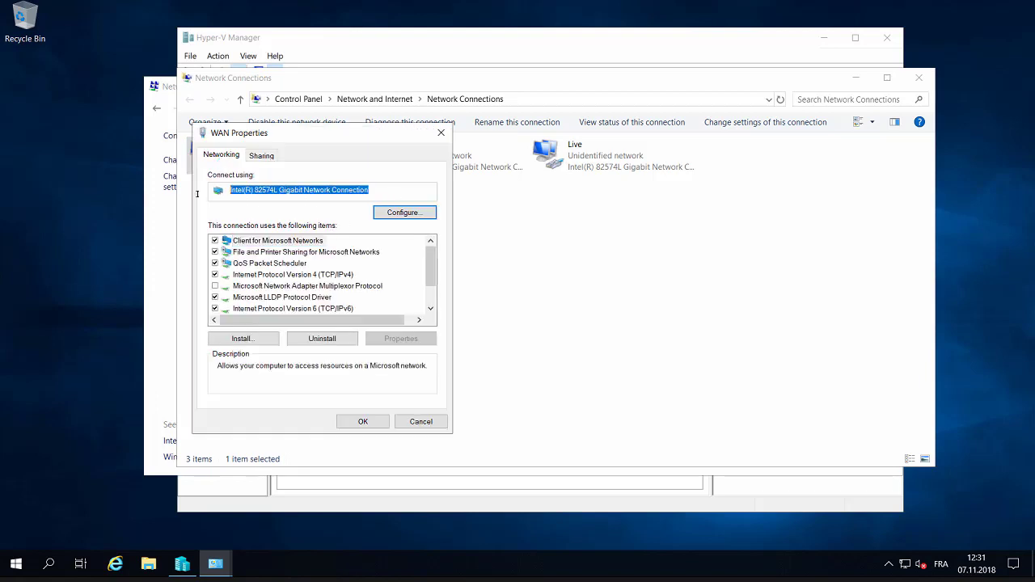
pyautogui.click(441, 134)
pyautogui.click(855, 79)
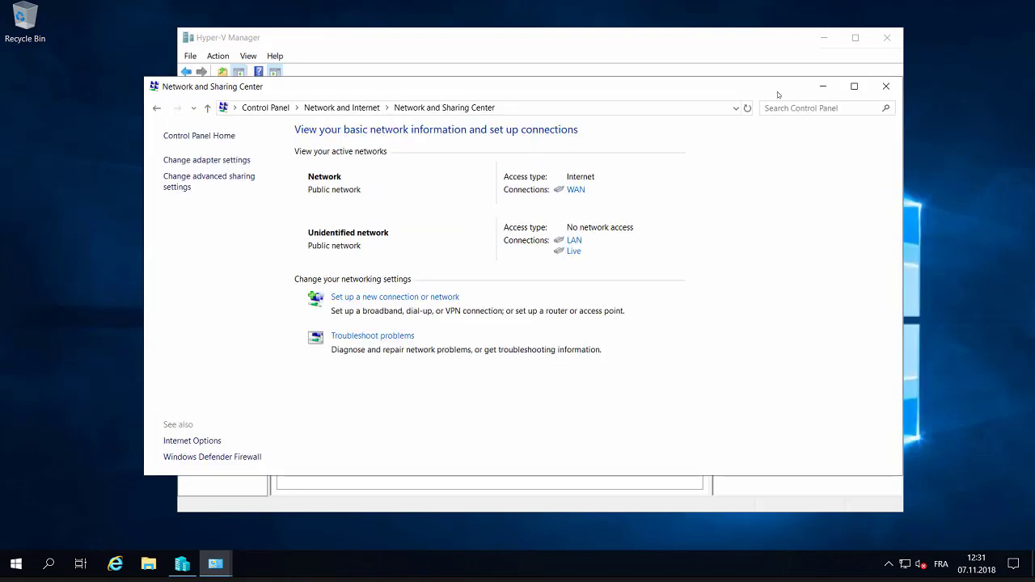
pyautogui.click(824, 85)
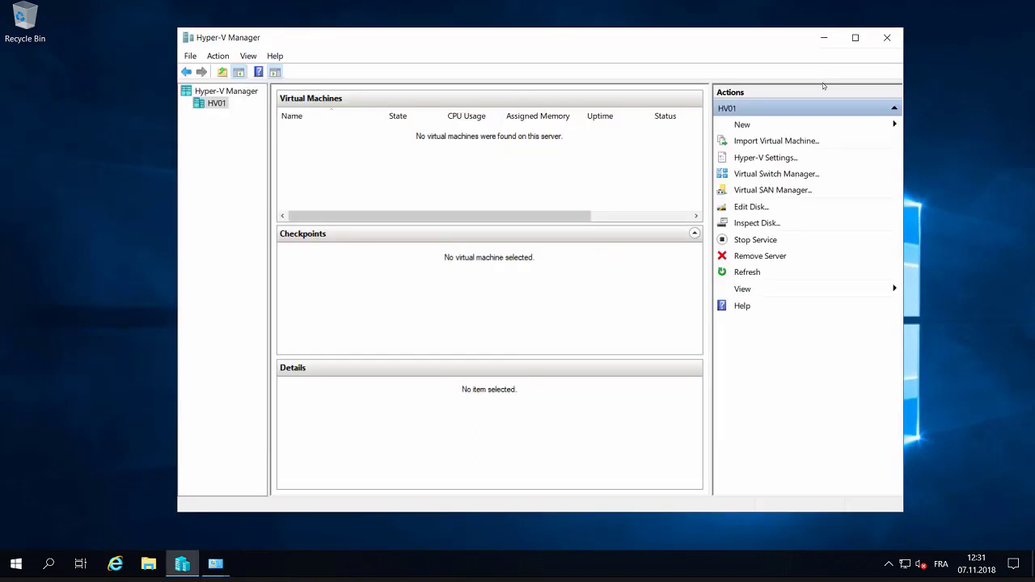
# Create a new external virtual switch on HV01 and name it vEXT
pyautogui.click(781, 175)
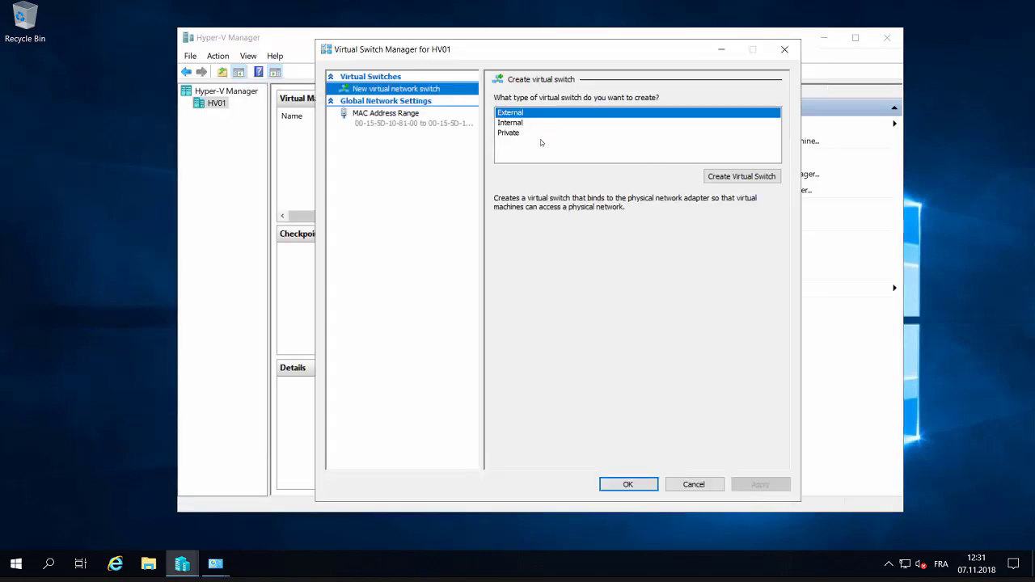
pyautogui.click(726, 180)
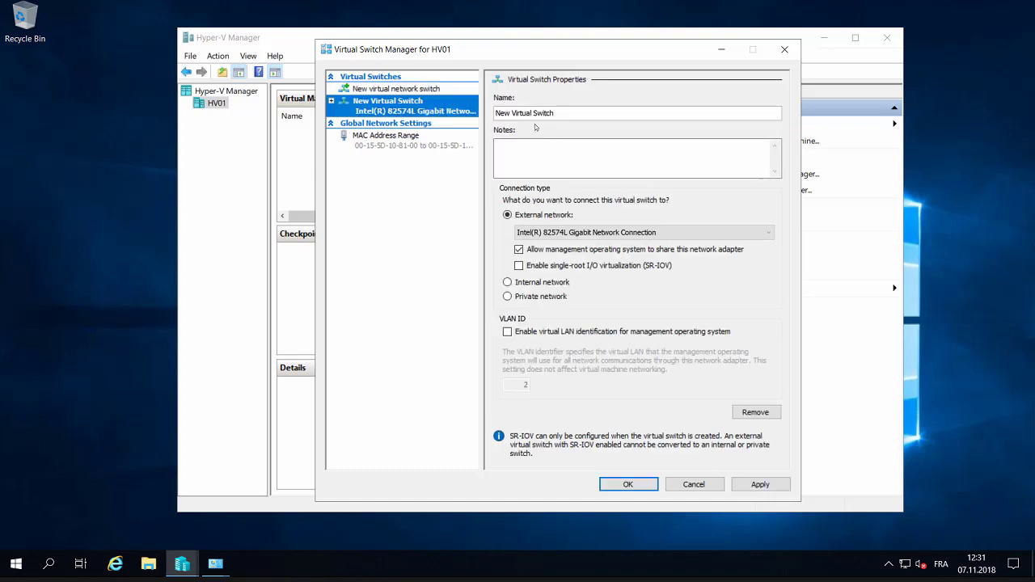
pyautogui.write('vsw')
pyautogui.press('BackSpace')
pyautogui.press('BackSpace')
pyautogui.press('BackSpace')
pyautogui.write('vEXT')
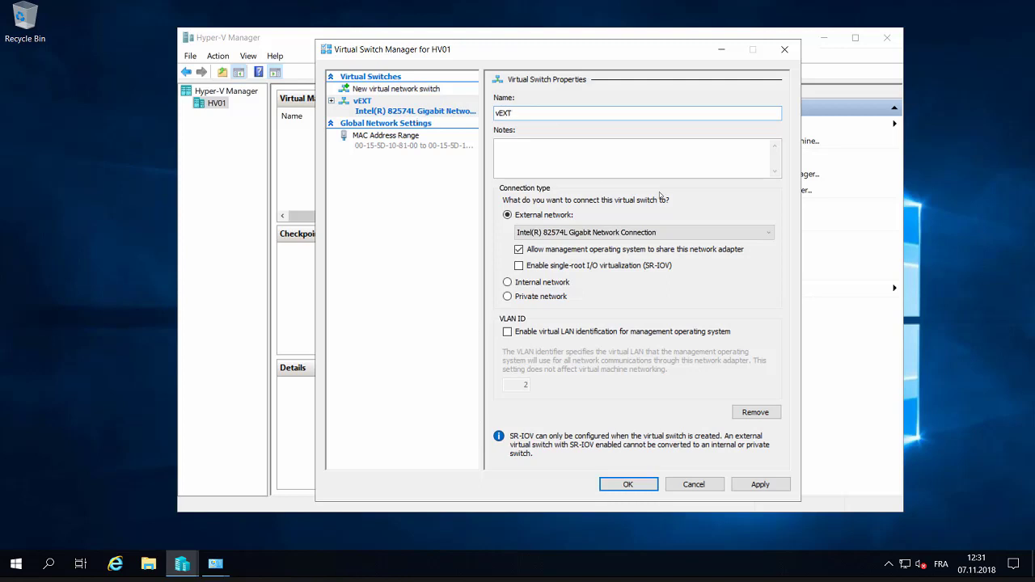
# Connect vEXT to the Intel(R) 82574L Gigabit Network Connection adapter, apply the change despite possible network disruption, and close Virtual Switch Manager
pyautogui.click(724, 233)
pyautogui.click(627, 245)
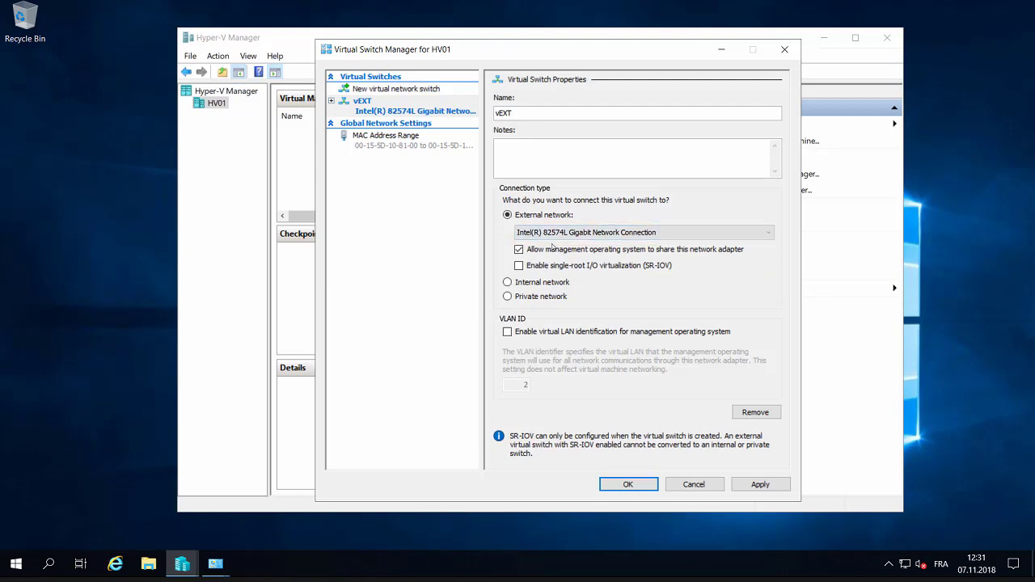
pyautogui.click(767, 488)
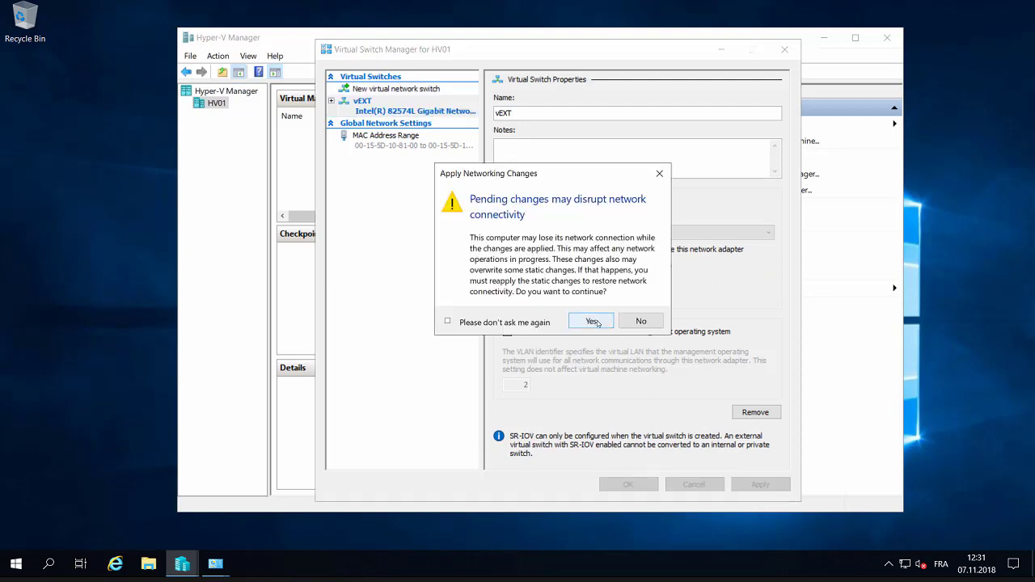
pyautogui.click(598, 325)
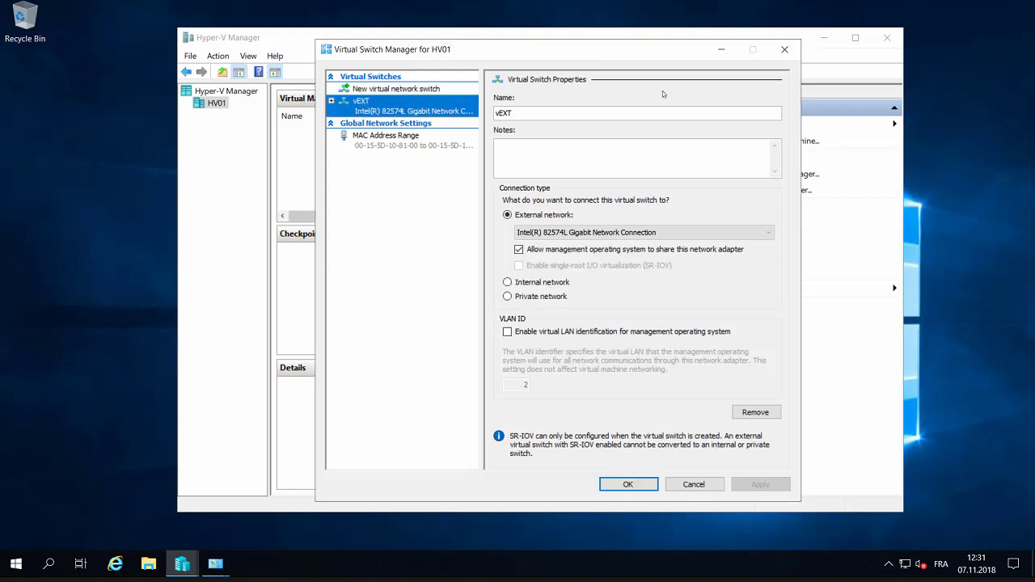
pyautogui.click(640, 486)
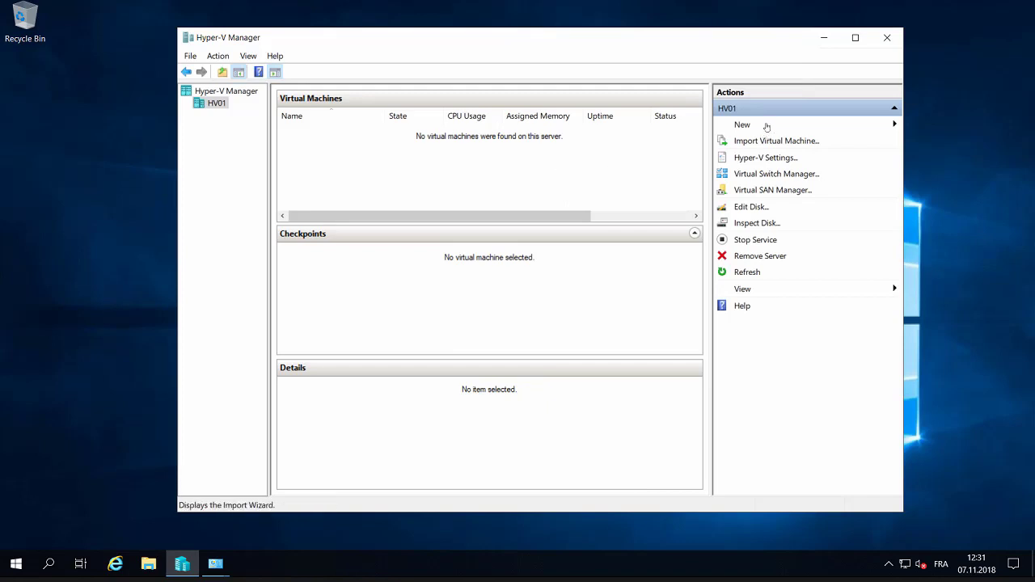
# Start creating a new virtual machine on HV01, name it VM01 and make it Generation 2
pyautogui.click(876, 126)
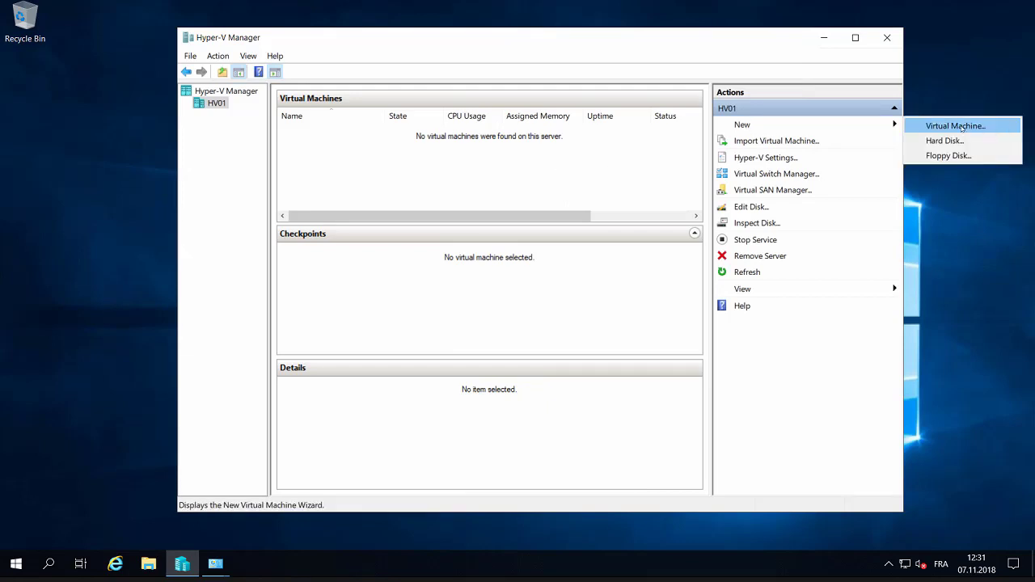
pyautogui.click(961, 127)
pyautogui.moveTo(482, 101); pyautogui.dragTo(457, 74)
pyautogui.click(582, 396)
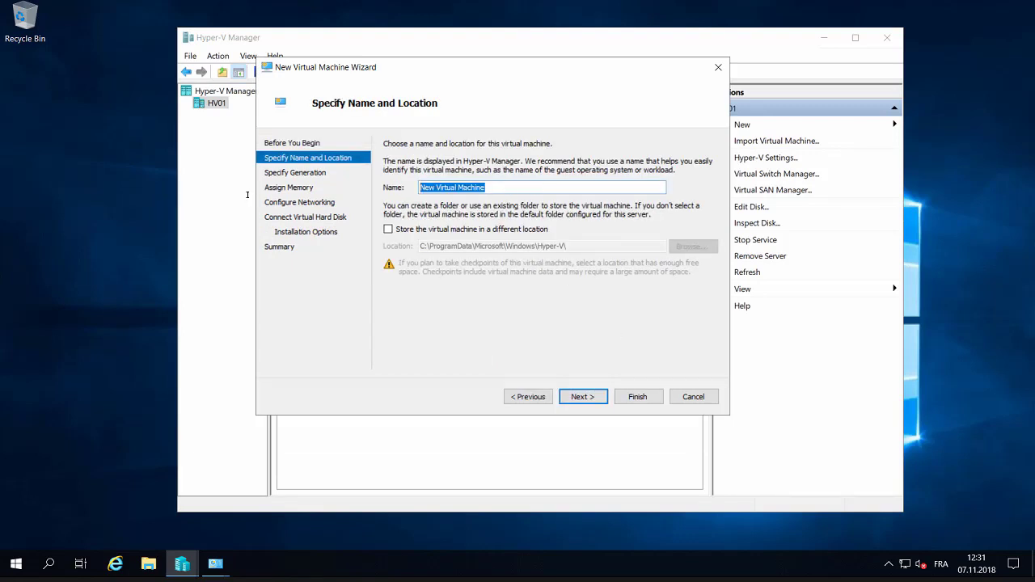
pyautogui.write('VM01')
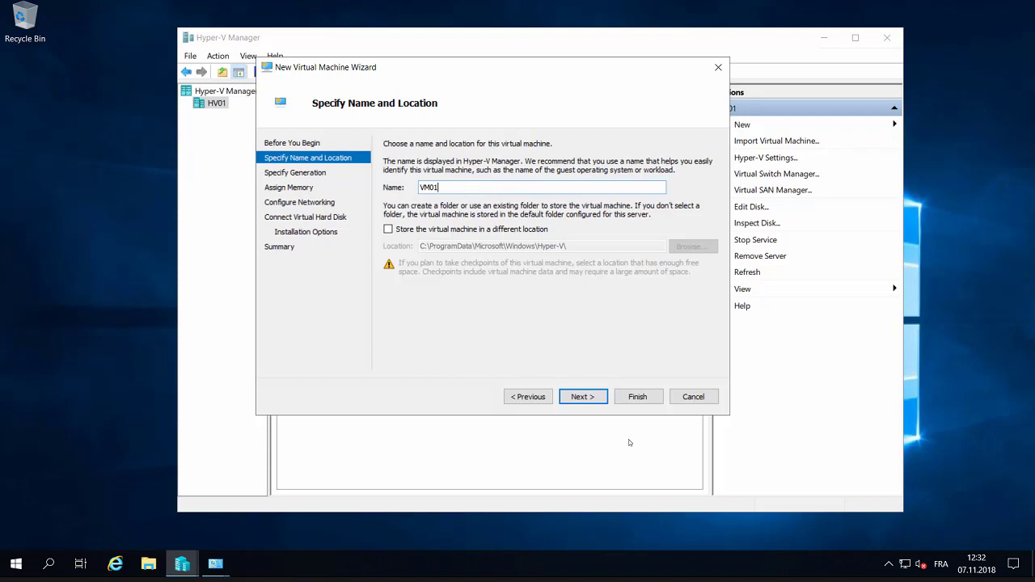
pyautogui.press('Return')
pyautogui.click(411, 199)
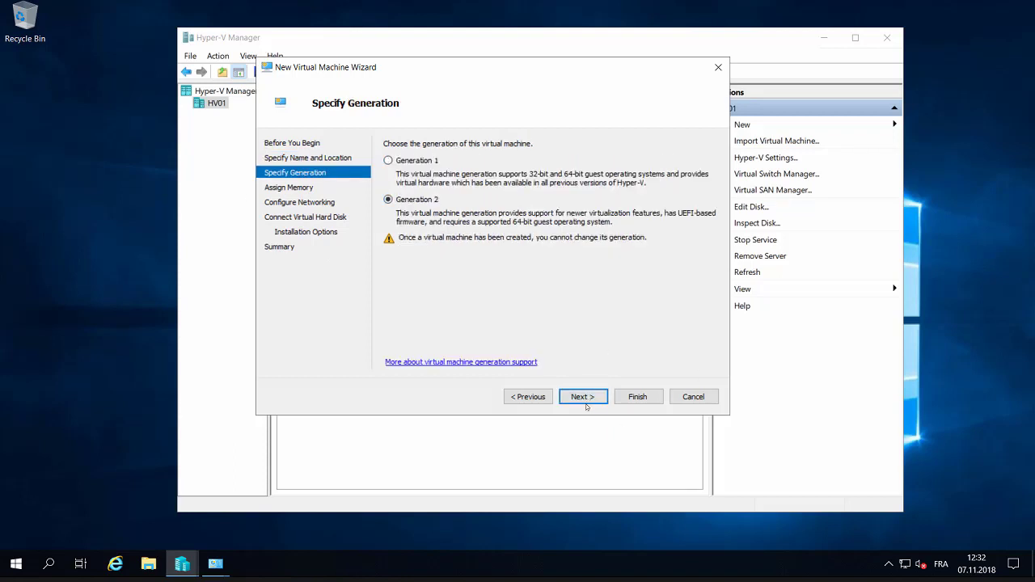
pyautogui.click(588, 403)
# Accept 1024 MB of startup memory for VM01 and connect its network adapter to the vEXT switch
pyautogui.click(456, 180)
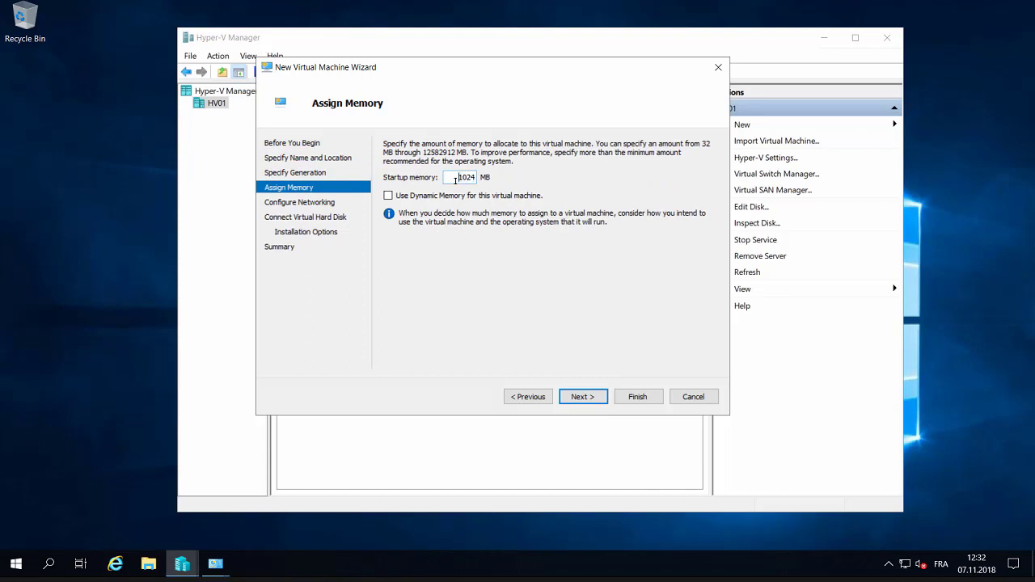
pyautogui.click(582, 396)
pyautogui.click(466, 170)
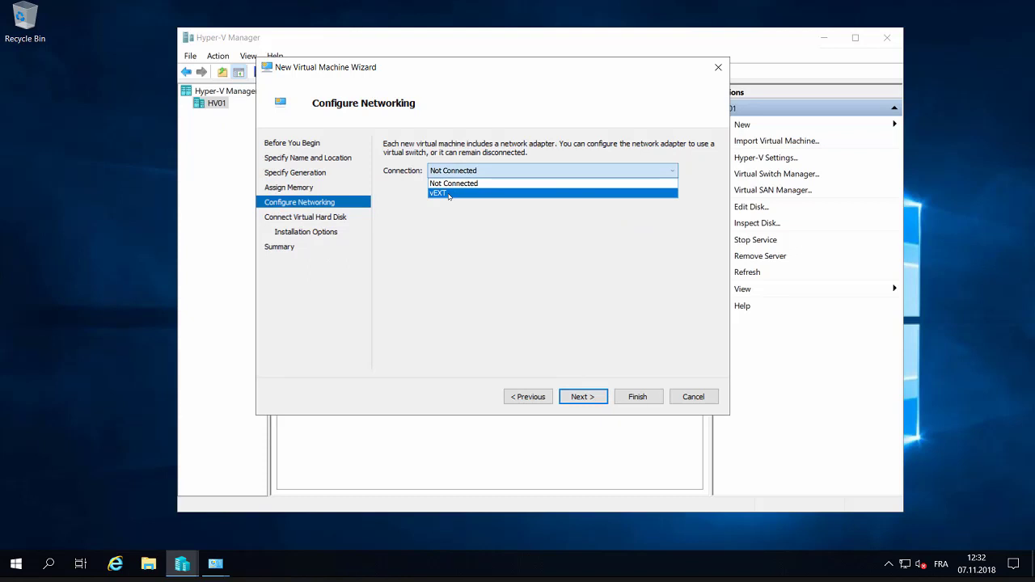
pyautogui.click(449, 195)
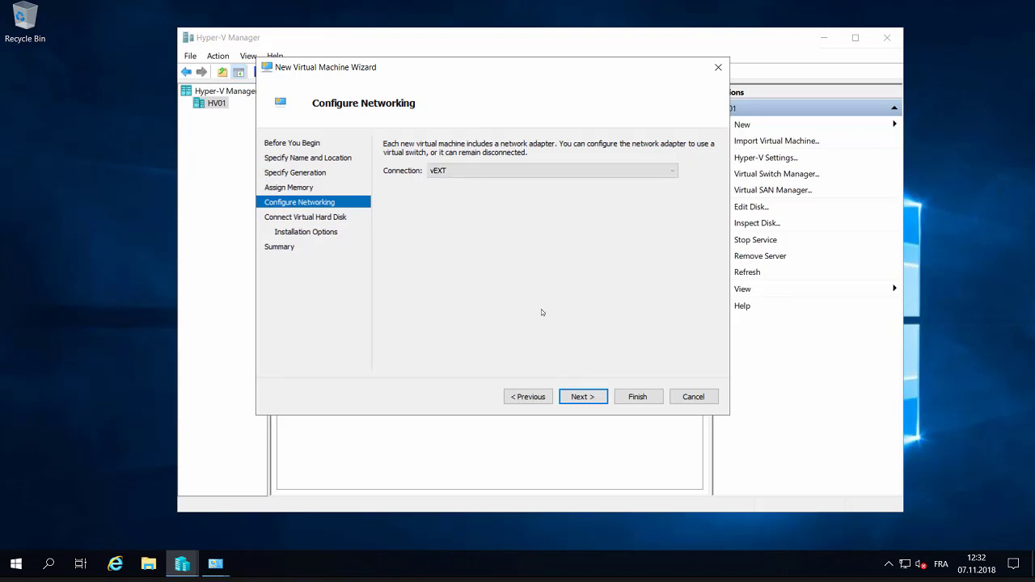
pyautogui.click(586, 397)
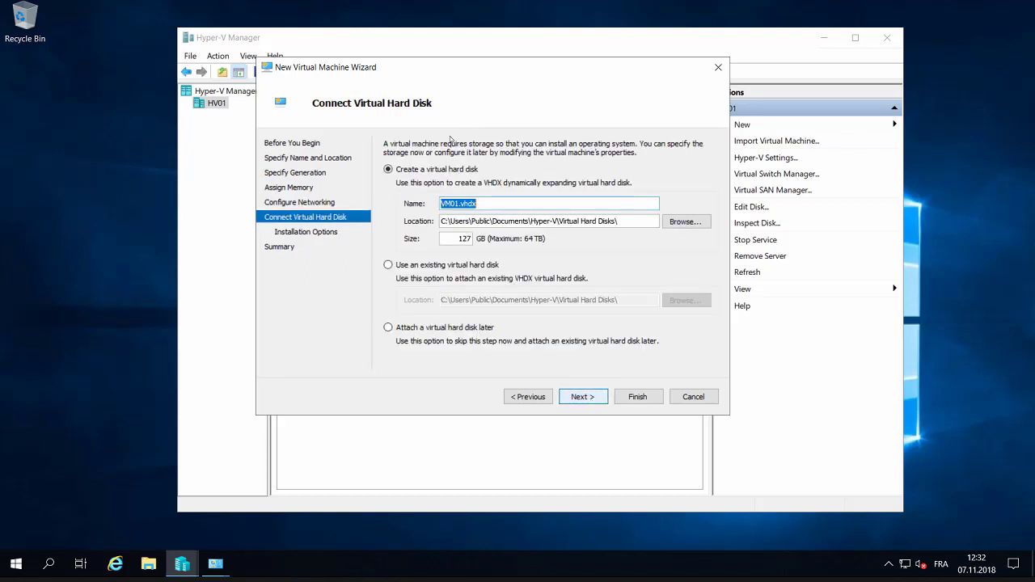
# Give VM01 a new 80 GB virtual hard disk, leave the operating system installation for another time, and create the machine
pyautogui.doubleClick(463, 241)
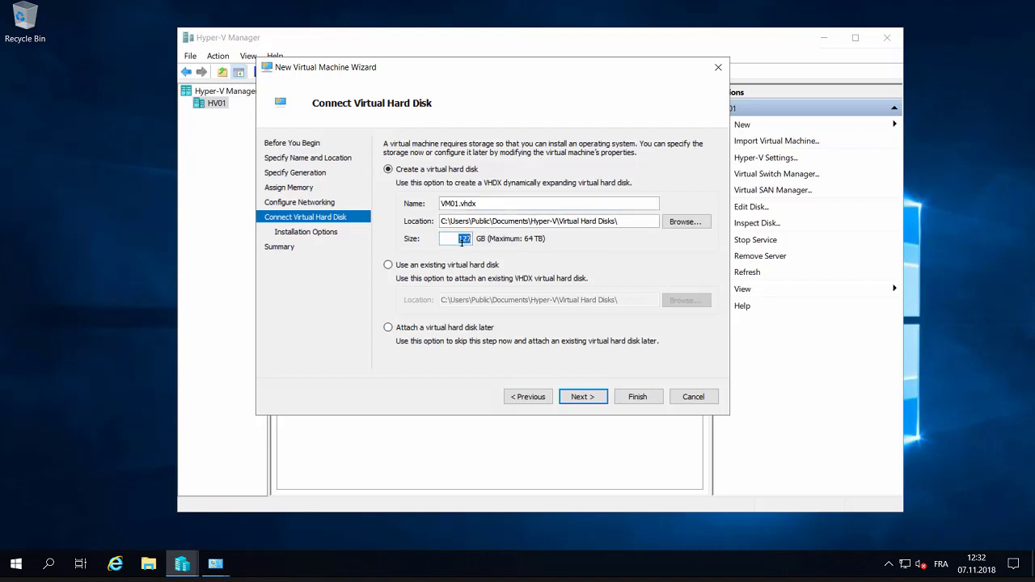
pyautogui.write('80')
pyautogui.click(586, 396)
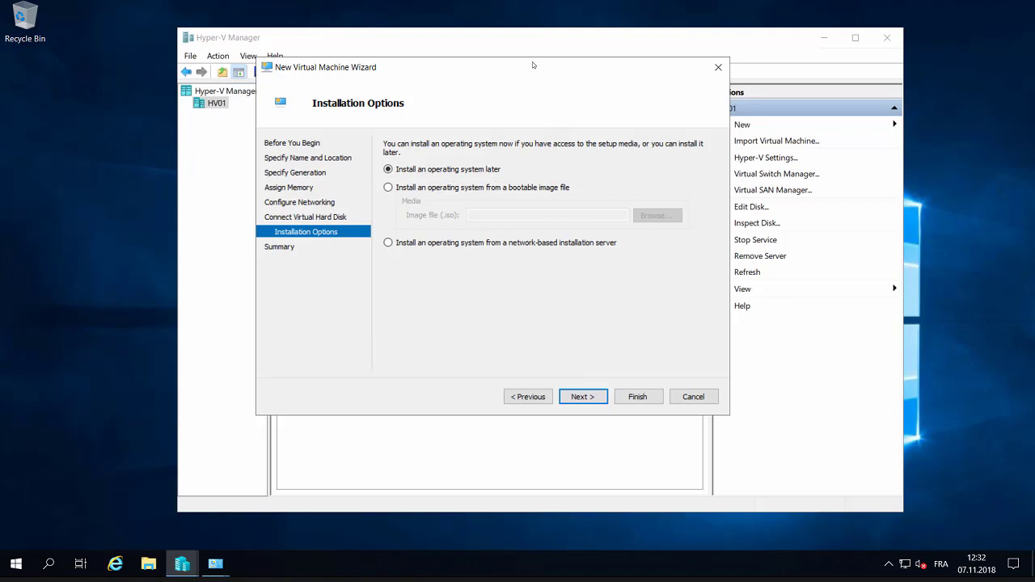
pyautogui.click(592, 400)
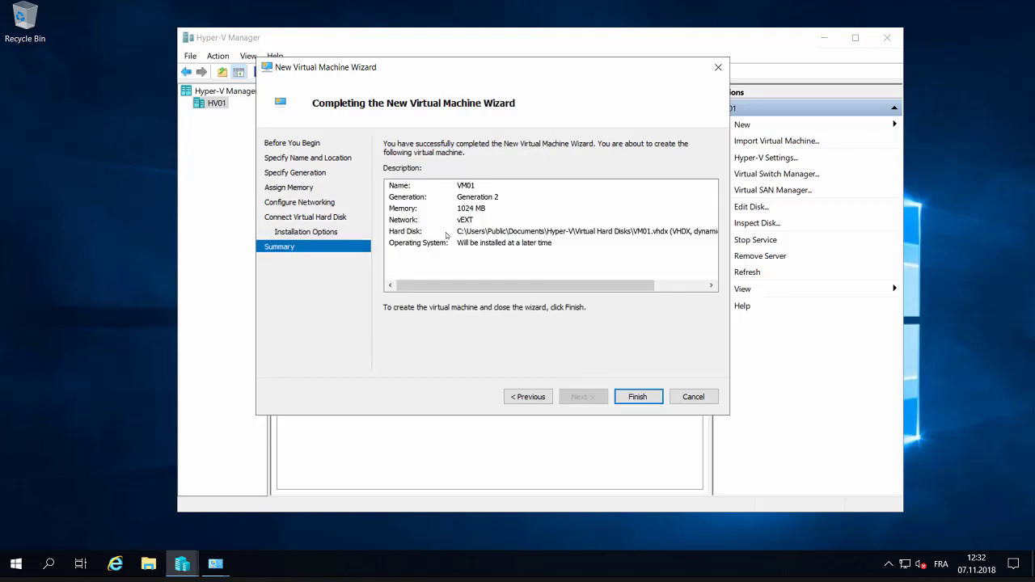
pyautogui.click(641, 403)
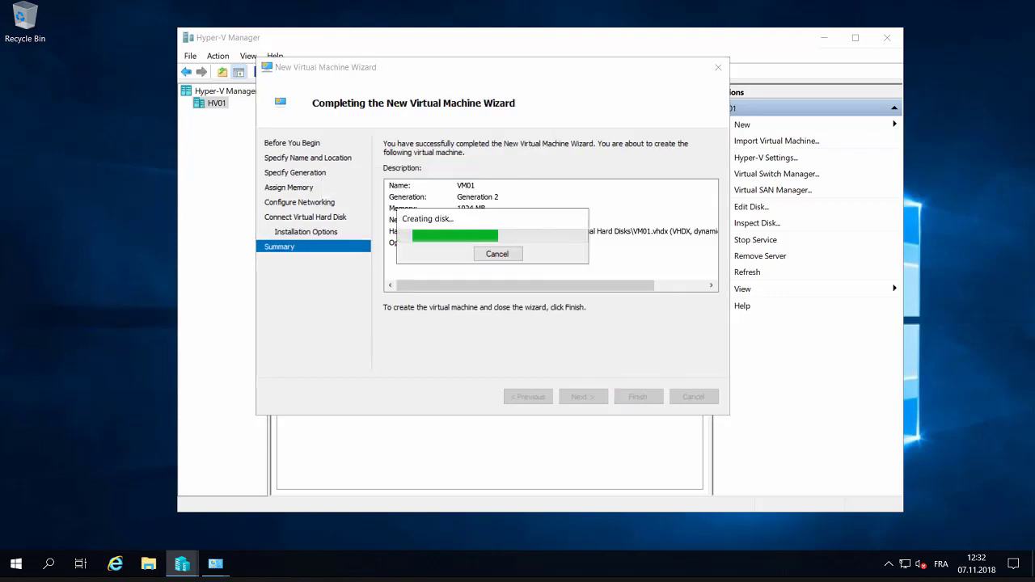
pyautogui.click(398, 162)
pyautogui.click(318, 132)
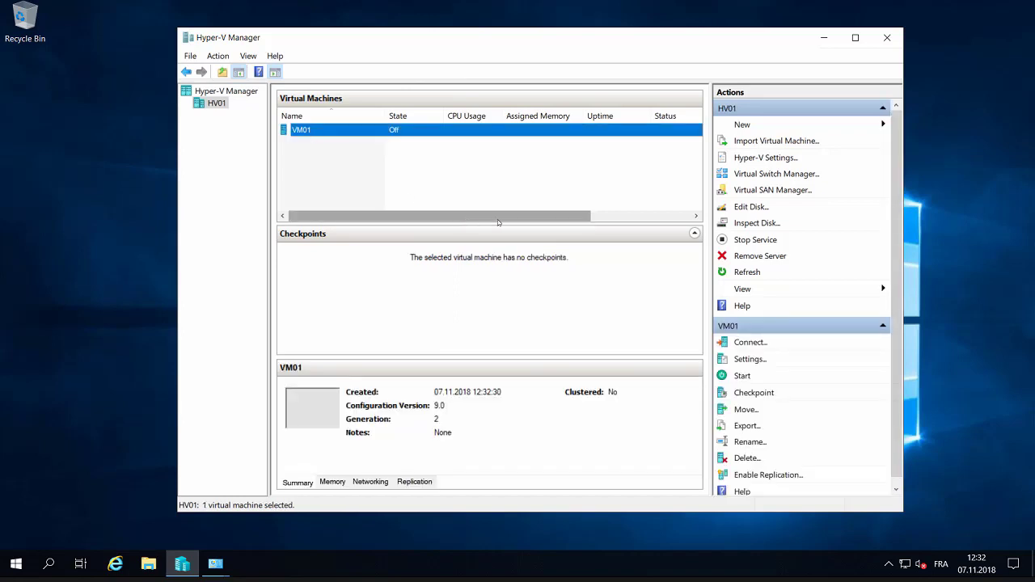
# Add a DVD drive to the SCSI controller in VM01's settings
pyautogui.moveTo(488, 218); pyautogui.dragTo(521, 218)
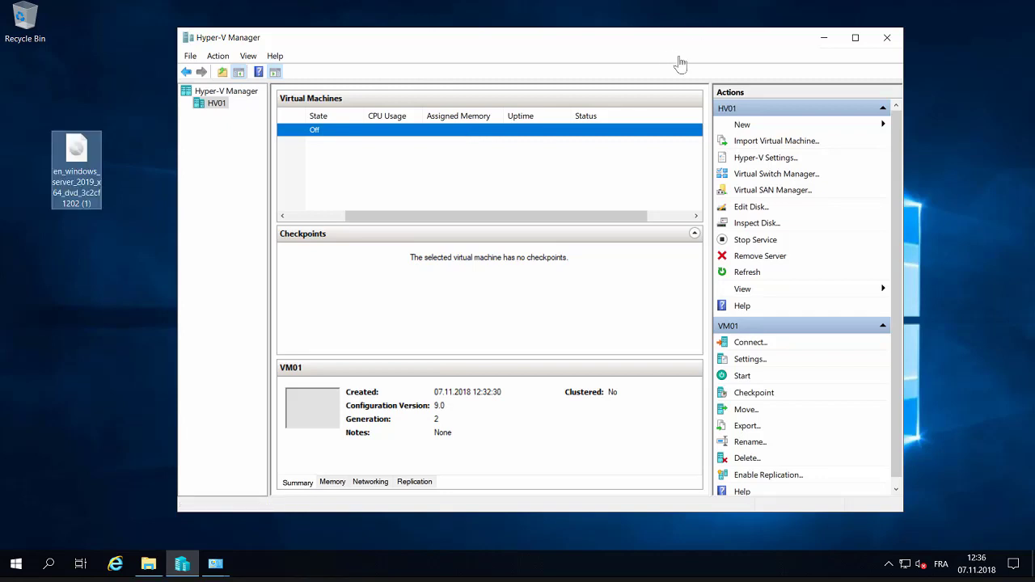
pyautogui.moveTo(520, 215); pyautogui.dragTo(462, 215)
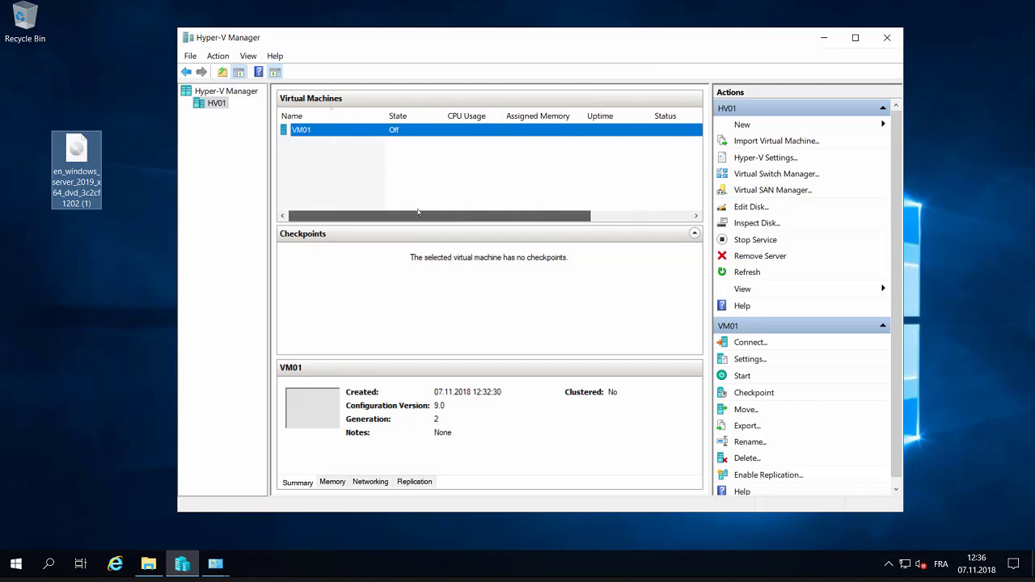
pyautogui.rightClick(338, 129)
pyautogui.click(408, 157)
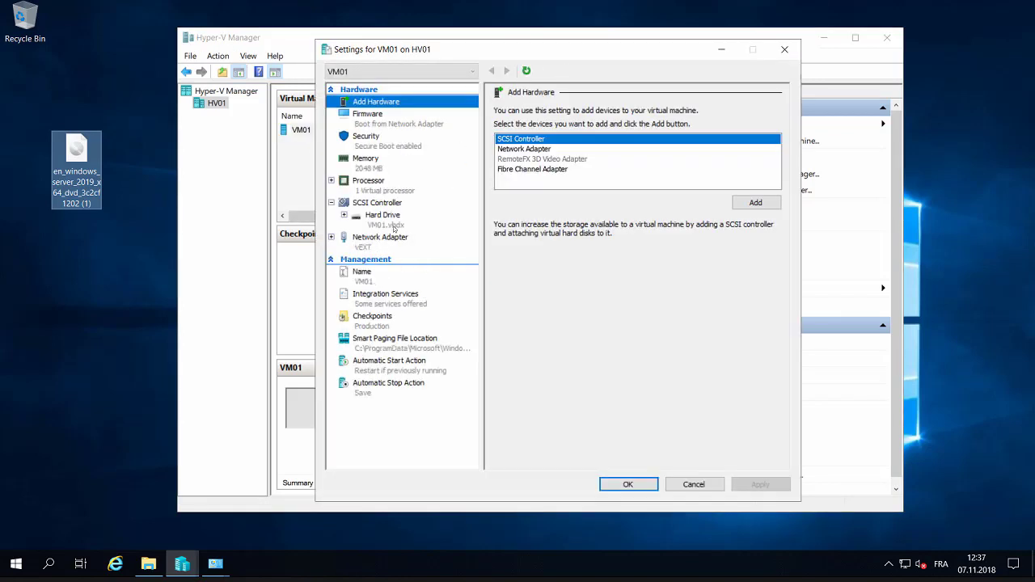
pyautogui.click(392, 219)
pyautogui.click(384, 204)
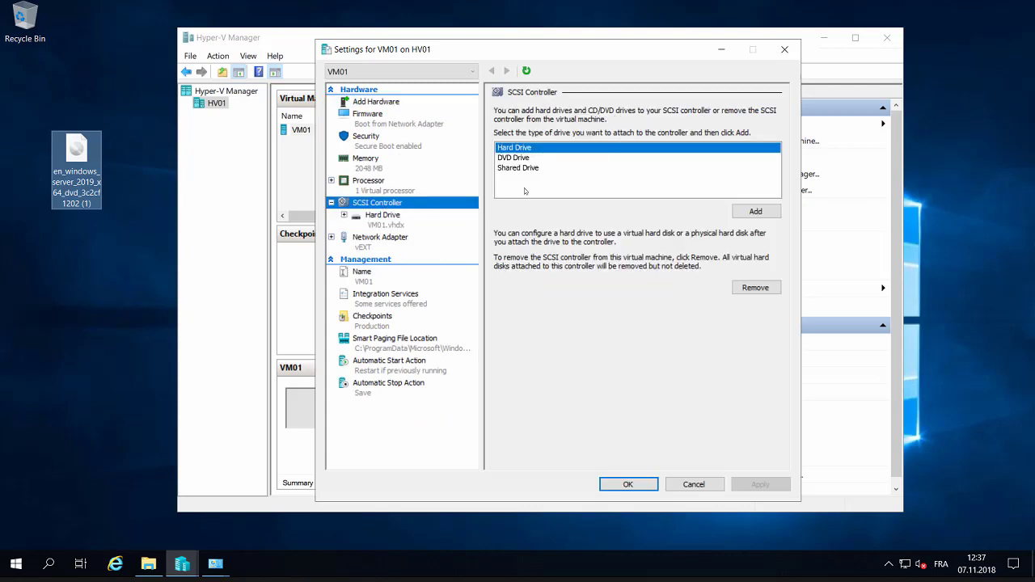
pyautogui.click(515, 158)
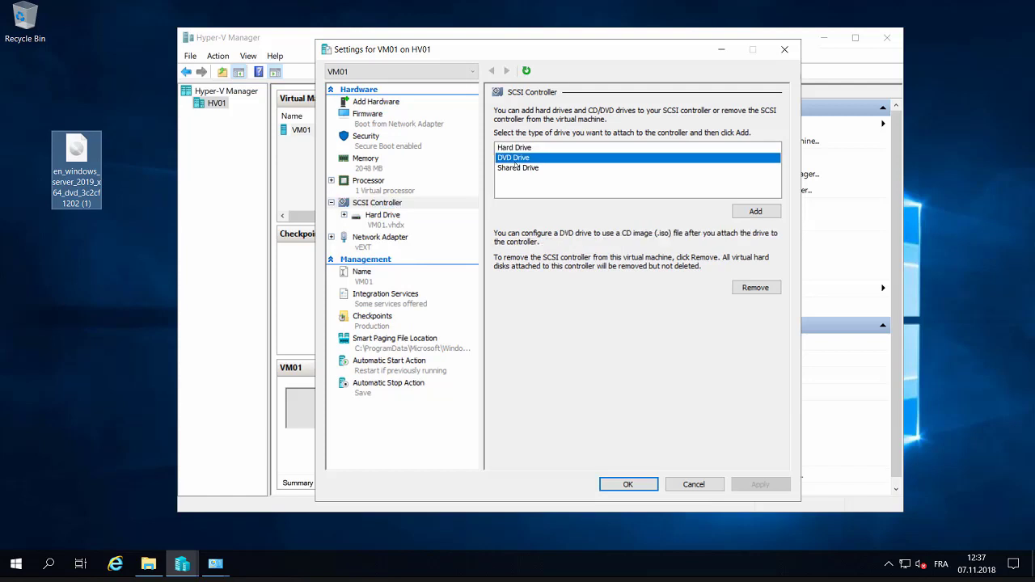
pyautogui.click(765, 214)
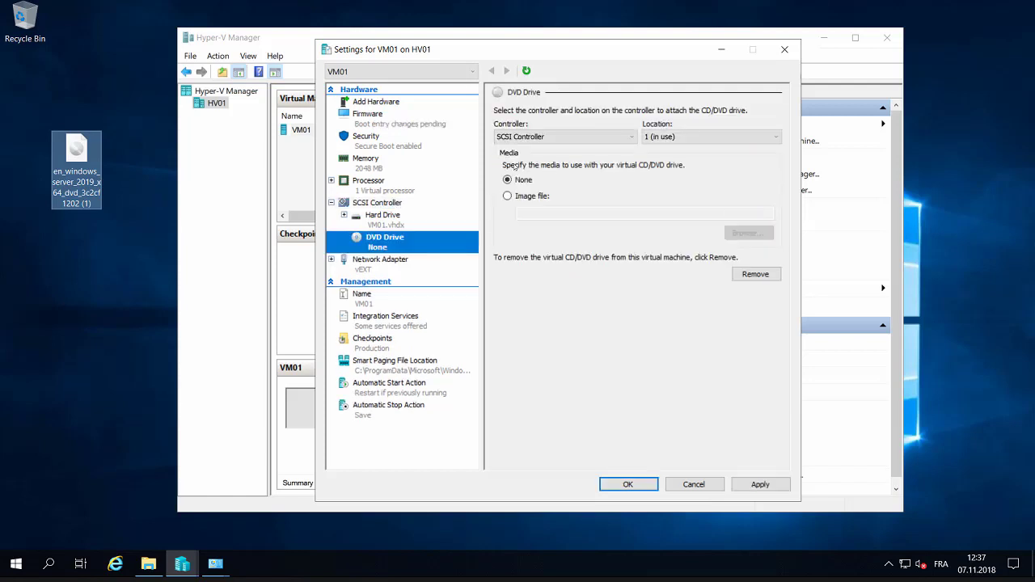
# Attach the Windows Server 2019 ISO image from the Desktop to VM01's DVD drive and save the settings
pyautogui.click(526, 195)
pyautogui.click(749, 233)
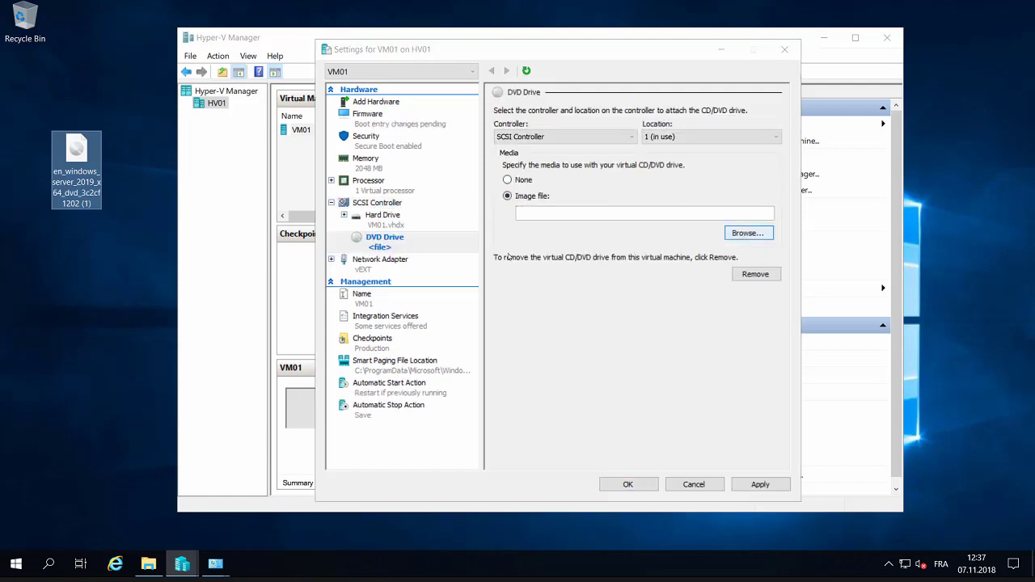
pyautogui.click(370, 161)
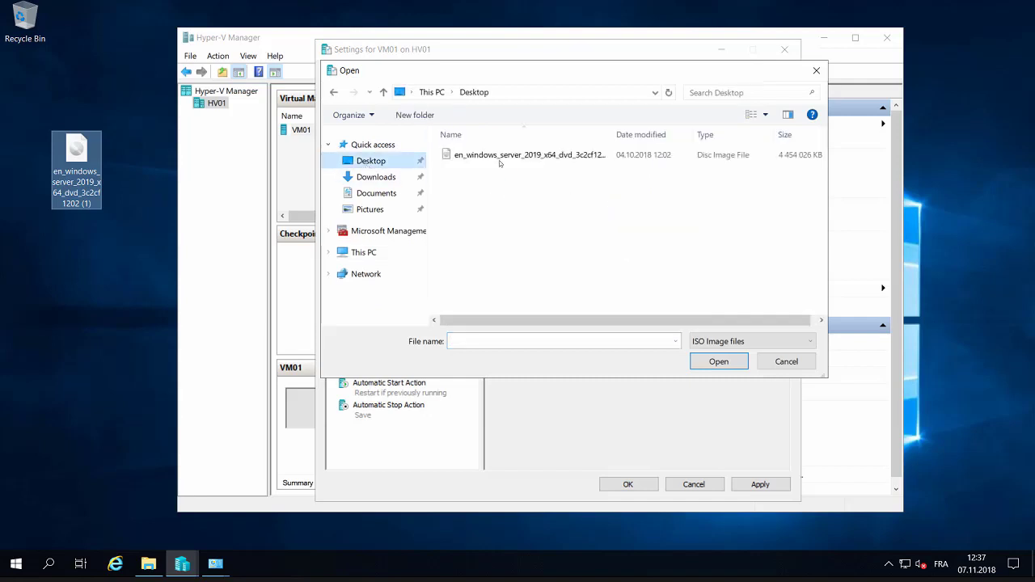
pyautogui.click(526, 154)
pyautogui.click(717, 362)
pyautogui.click(758, 484)
pyautogui.click(630, 486)
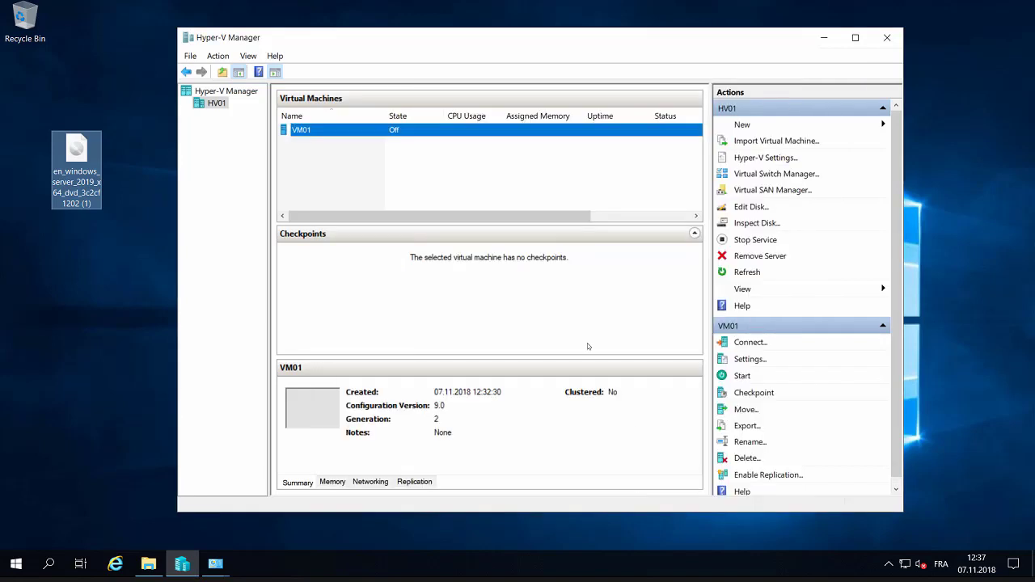
# Move the DVD drive to first place in VM01's firmware boot order and save the settings
pyautogui.rightClick(323, 131)
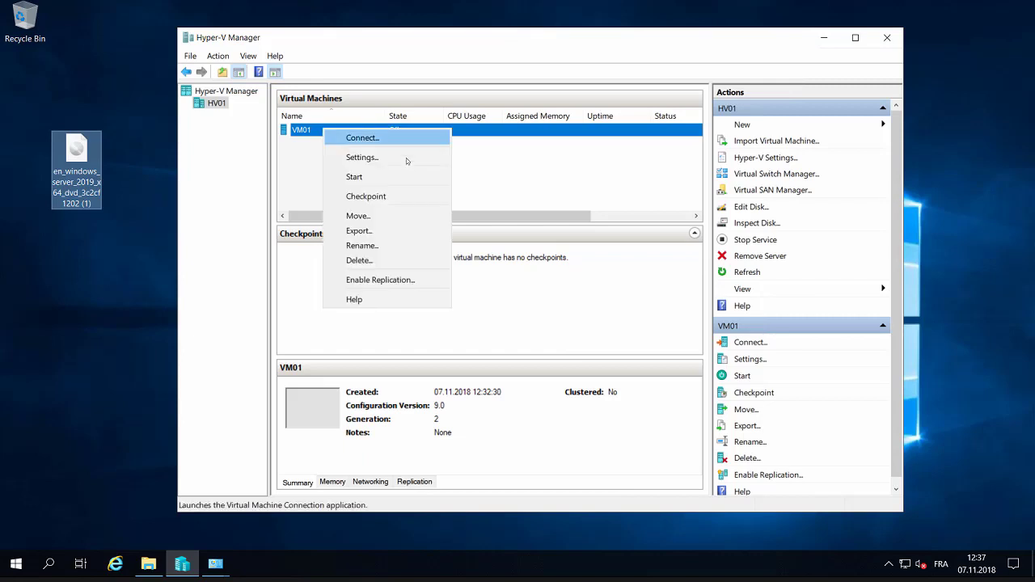
pyautogui.click(354, 158)
pyautogui.click(390, 125)
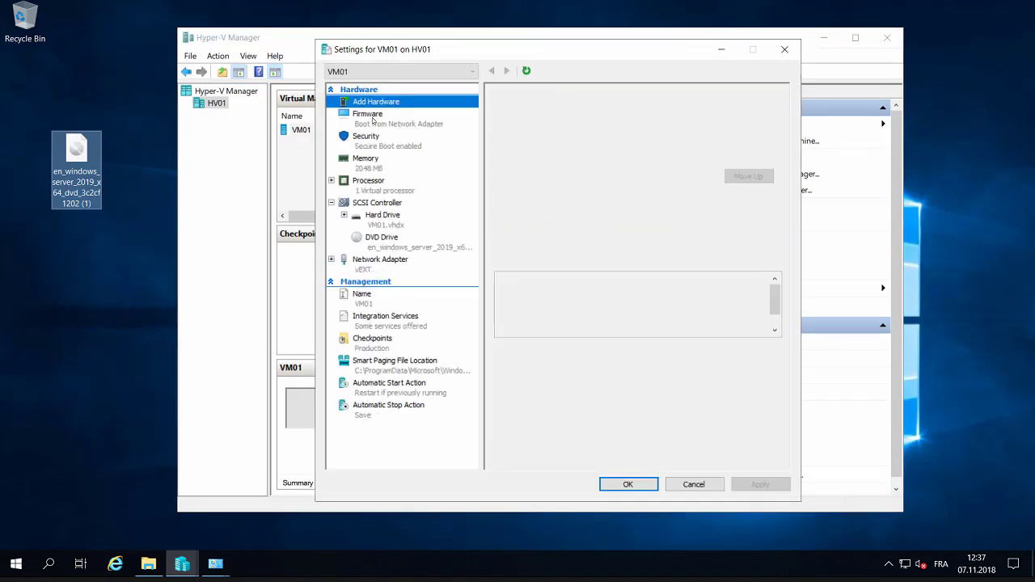
pyautogui.click(535, 177)
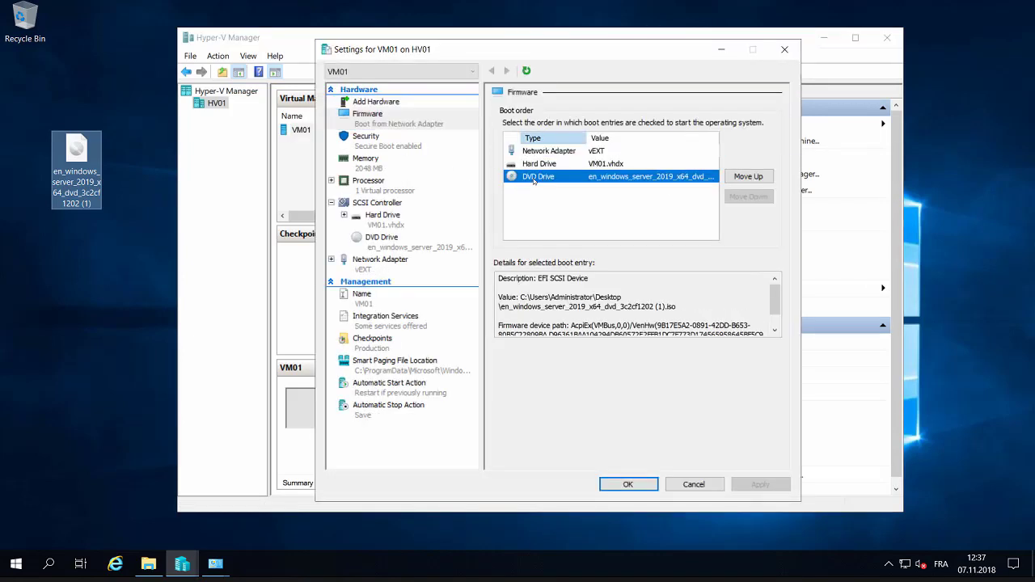
pyautogui.click(748, 176)
pyautogui.click(748, 177)
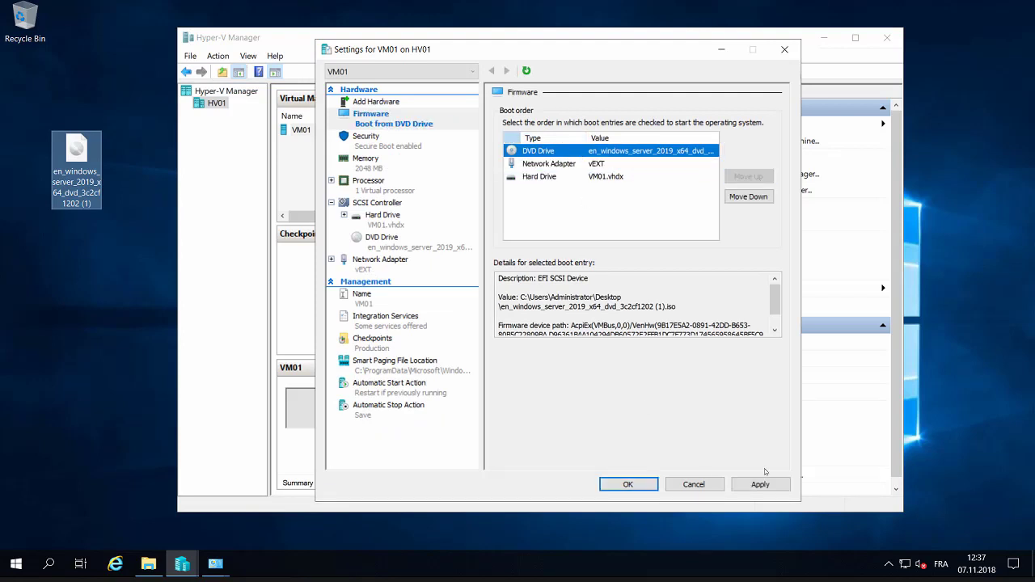
pyautogui.click(629, 485)
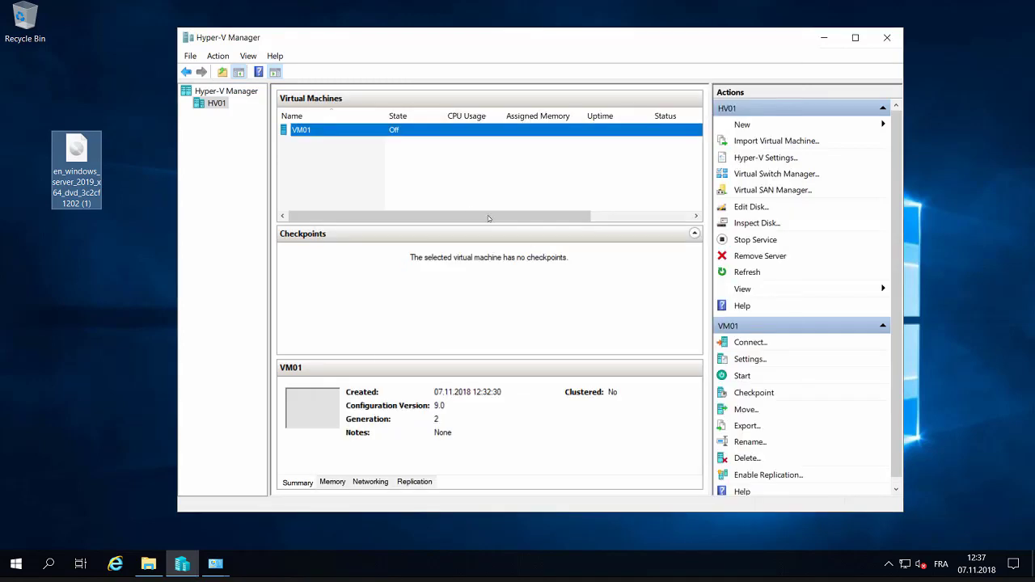
# Connect to VM01, start it, boot from the DVD, and reposition the connection window on the desktop
pyautogui.rightClick(334, 130)
pyautogui.click(403, 136)
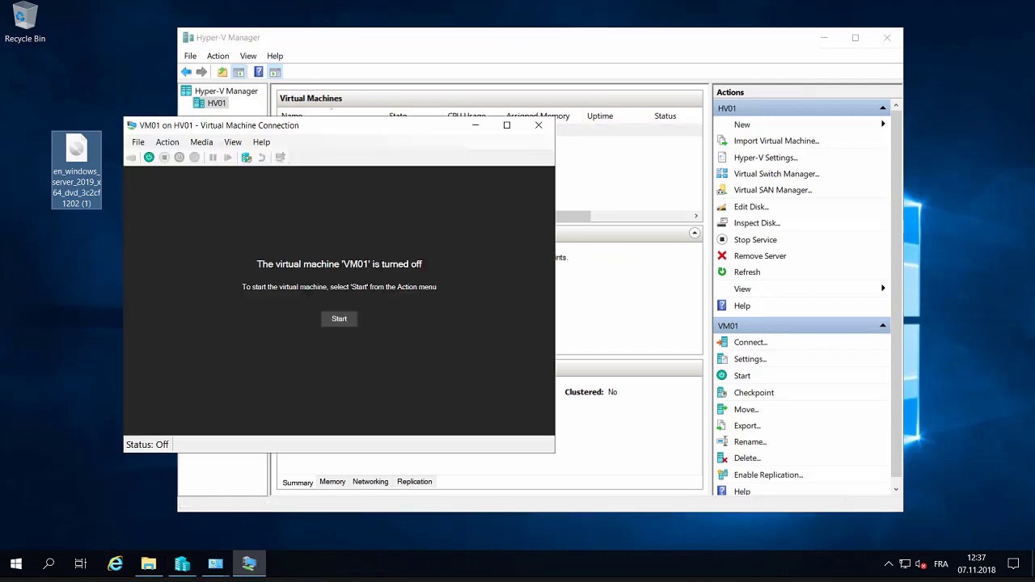
pyautogui.click(278, 124)
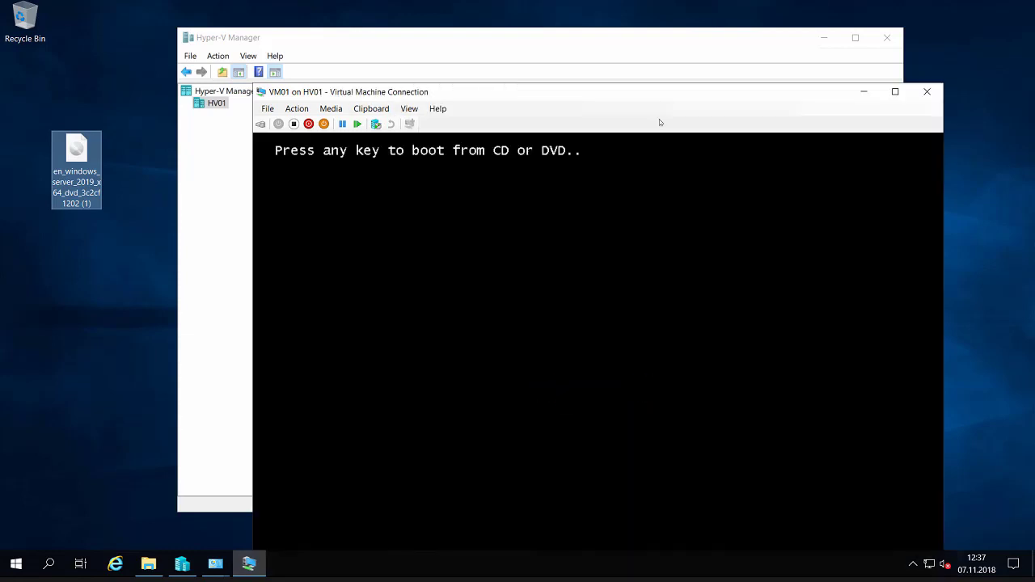
pyautogui.press('Return')
pyautogui.moveTo(640, 97); pyautogui.dragTo(566, 18)
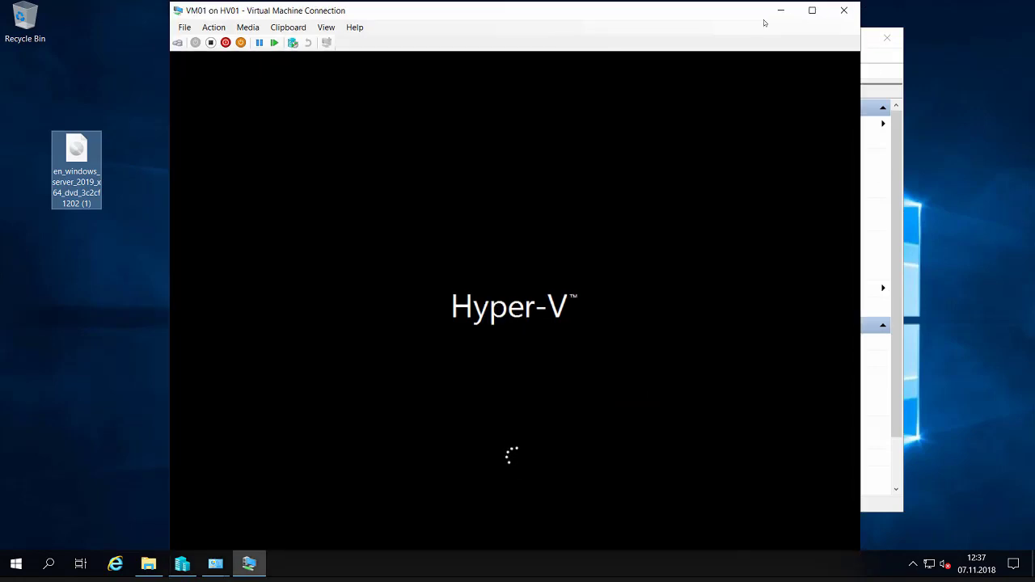
pyautogui.moveTo(752, 34); pyautogui.dragTo(832, 15)
pyautogui.moveTo(735, 11); pyautogui.dragTo(670, 14)
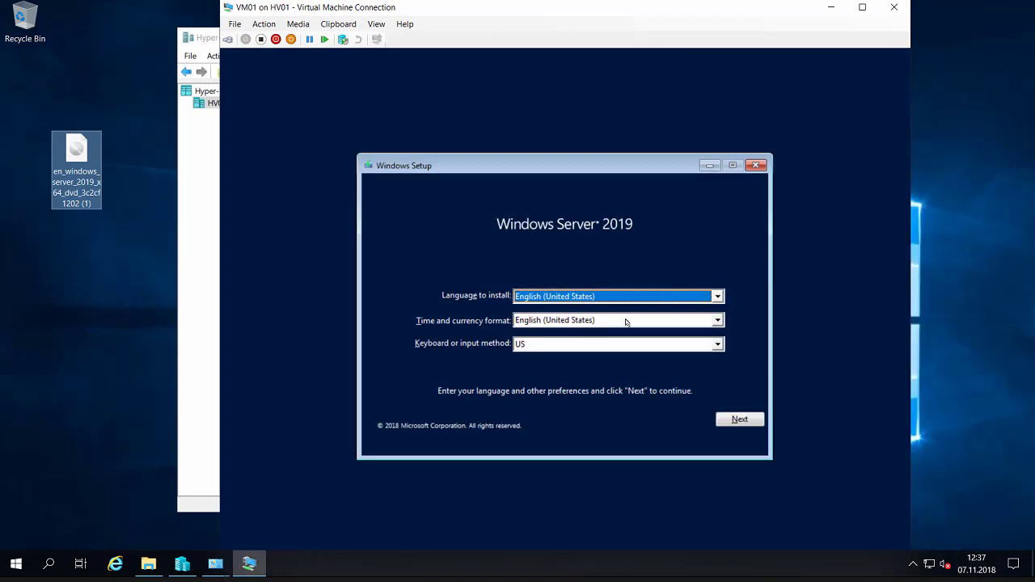
# Choose a French time and currency format in Windows Setup, keeping English (United States) as the installation language, and continue
pyautogui.click(608, 297)
pyautogui.click(606, 307)
pyautogui.click(607, 320)
pyautogui.press('Down')
pyautogui.press('Down')
pyautogui.press('Down')
pyautogui.press('Down')
pyautogui.press('Down')
pyautogui.press('Down')
pyautogui.press('Down')
pyautogui.press('Down')
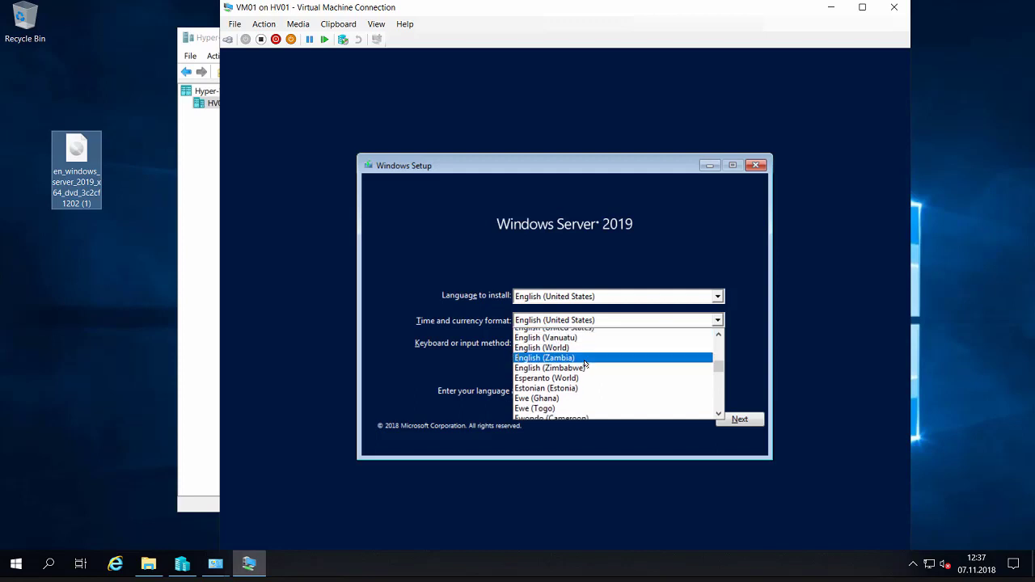
pyautogui.press('Down')
pyautogui.press('Down')
pyautogui.press('Down')
pyautogui.press('Down')
pyautogui.press('Down')
pyautogui.press('Down')
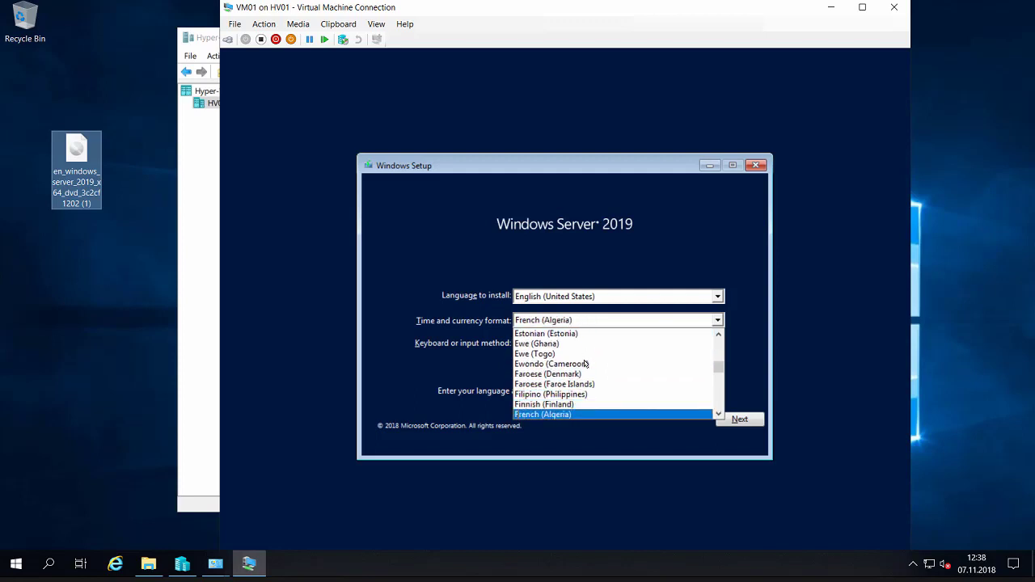
pyautogui.press('Down')
pyautogui.press('Down')
pyautogui.press('Down')
pyautogui.press('Down')
pyautogui.press('Down')
pyautogui.press('Down')
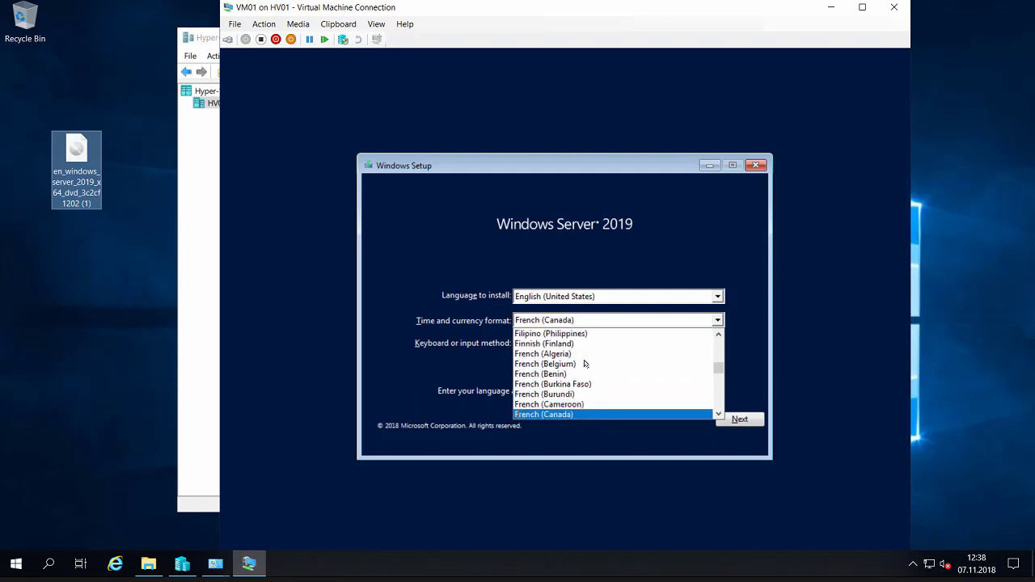
pyautogui.press('Down')
pyautogui.press('Down')
pyautogui.press('Down')
pyautogui.press('Down')
pyautogui.press('Down')
pyautogui.press('Down')
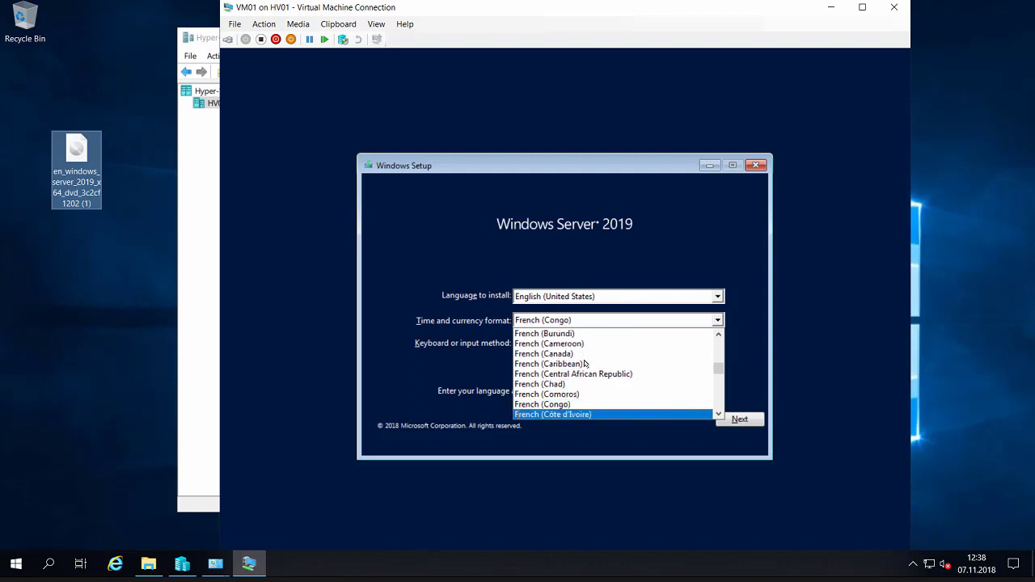
pyautogui.press('Up')
pyautogui.press('Return')
pyautogui.click(739, 420)
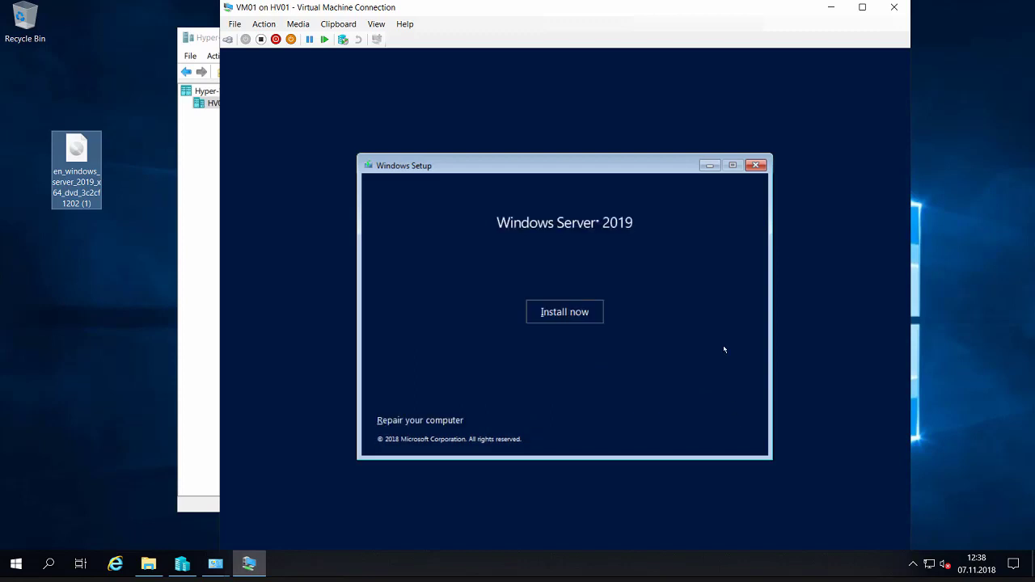
# Start the Windows Server 2019 installation on VM01 and minimize its connection window to return to Hyper-V Manager
pyautogui.click(571, 317)
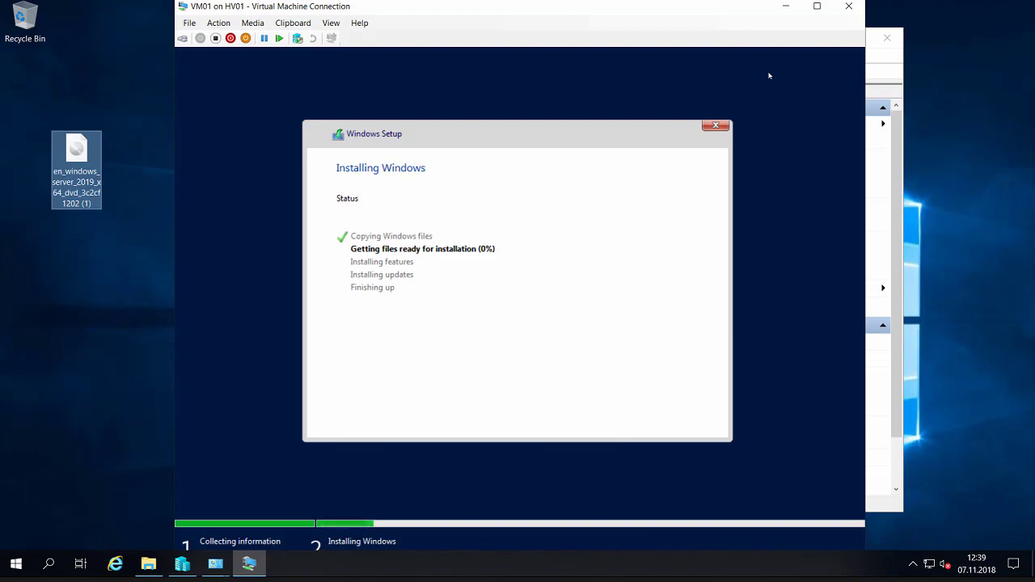
pyautogui.click(785, 7)
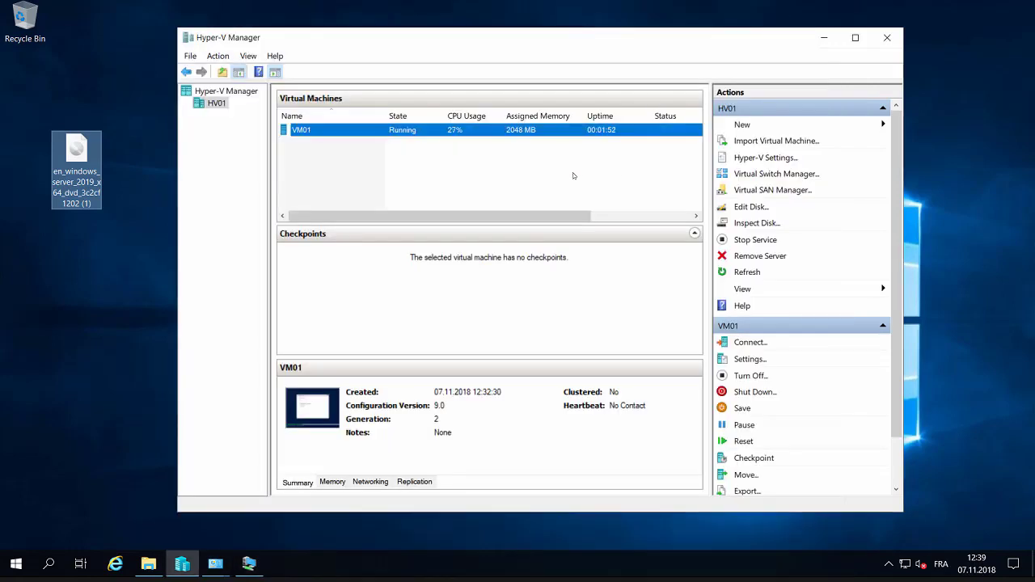
pyautogui.click(566, 193)
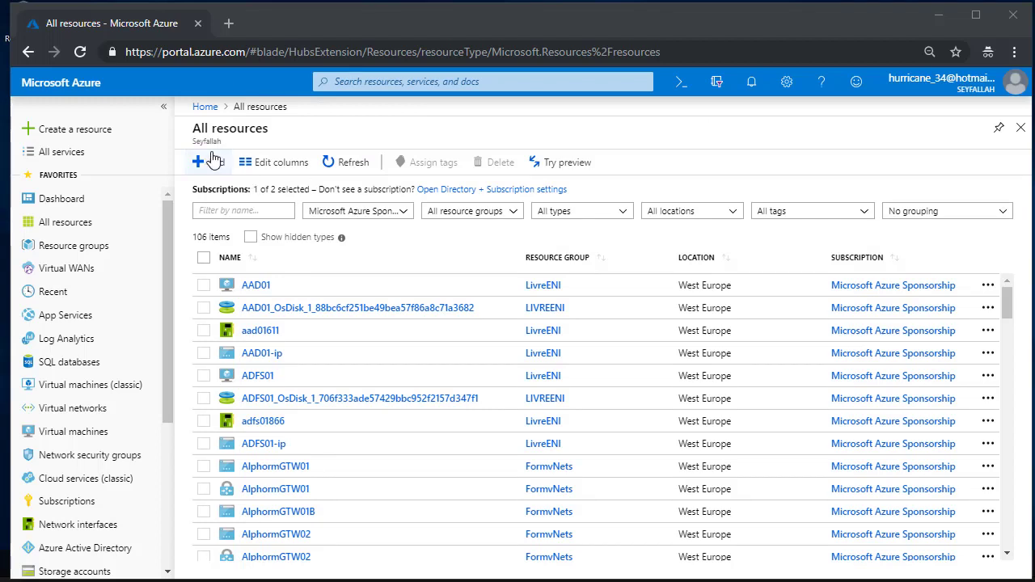
# In the Azure portal, search the Marketplace for "resource" and open the creation form for a Resource group
pyautogui.click(76, 135)
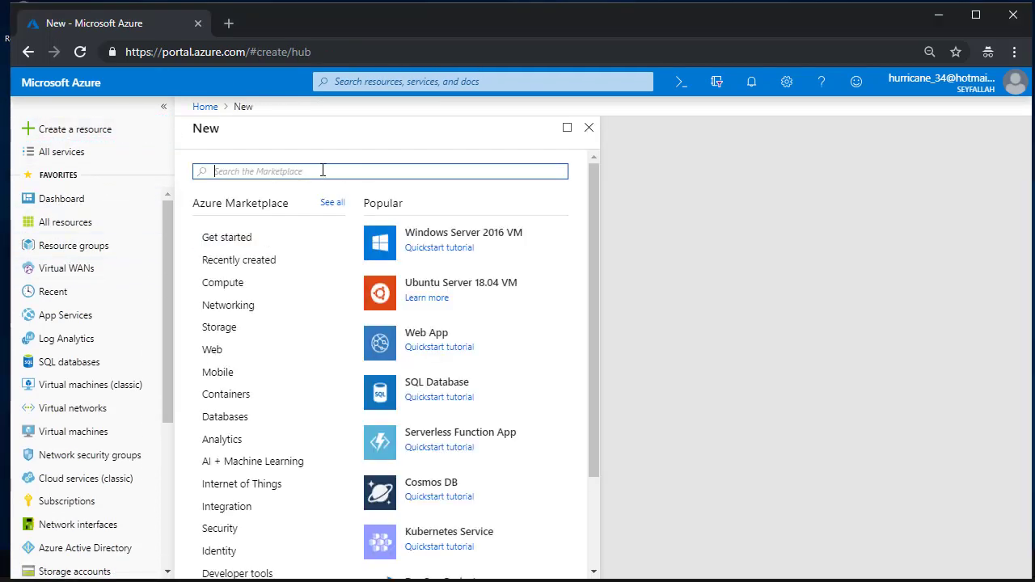
pyautogui.write('res')
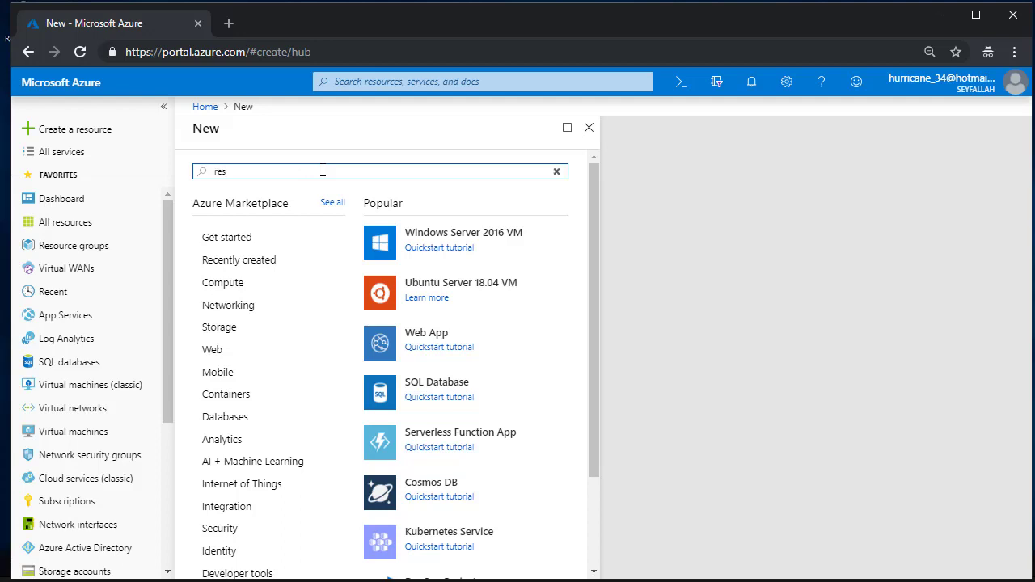
pyautogui.write('ource')
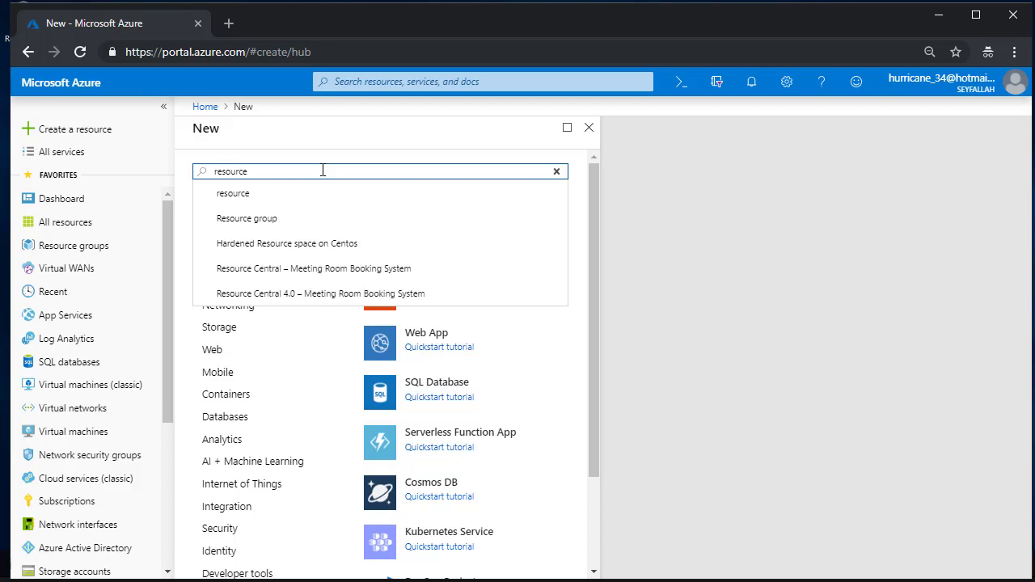
pyautogui.click(265, 219)
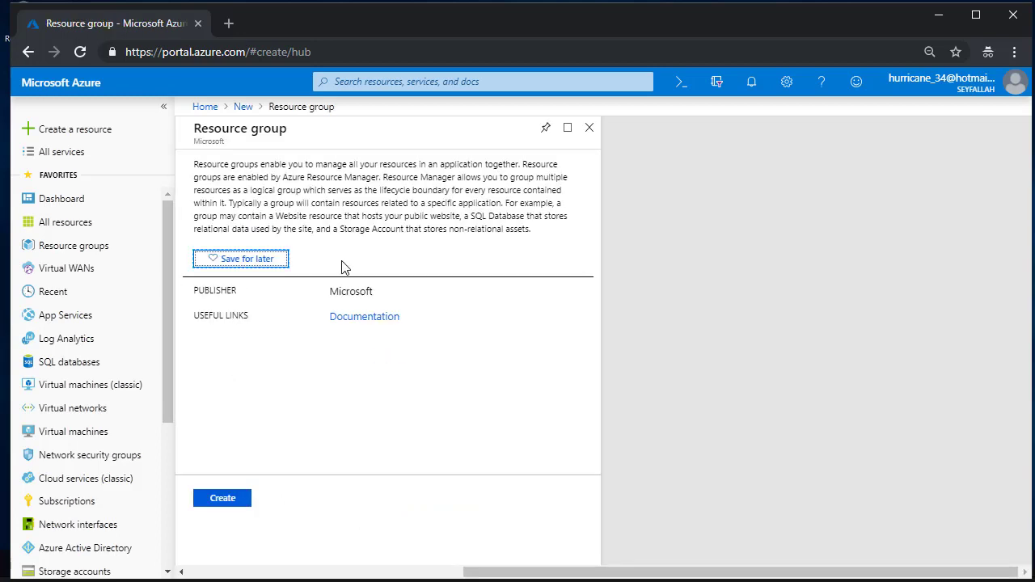
pyautogui.click(231, 499)
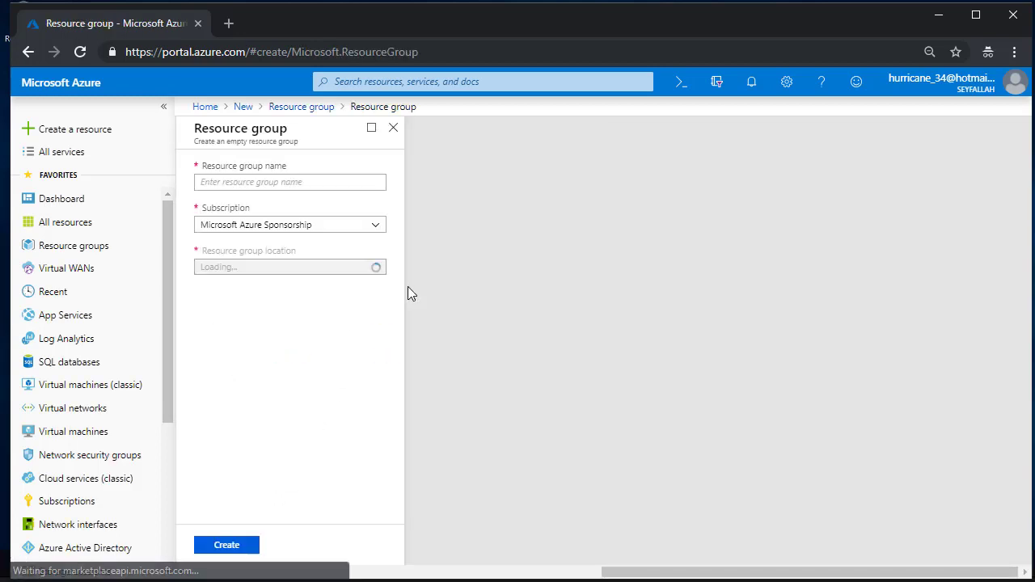
# Create resource group PR-FORM-ASR in the West Europe location
pyautogui.write('Re')
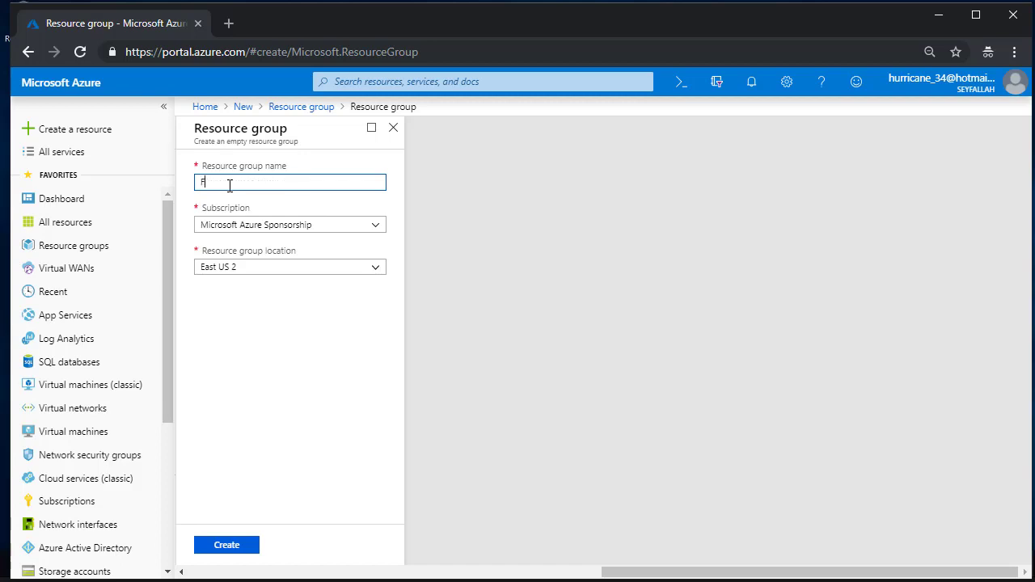
pyautogui.press('BackSpace')
pyautogui.press('BackSpace')
pyautogui.write('PR-FORM-ASR')
pyautogui.click(374, 269)
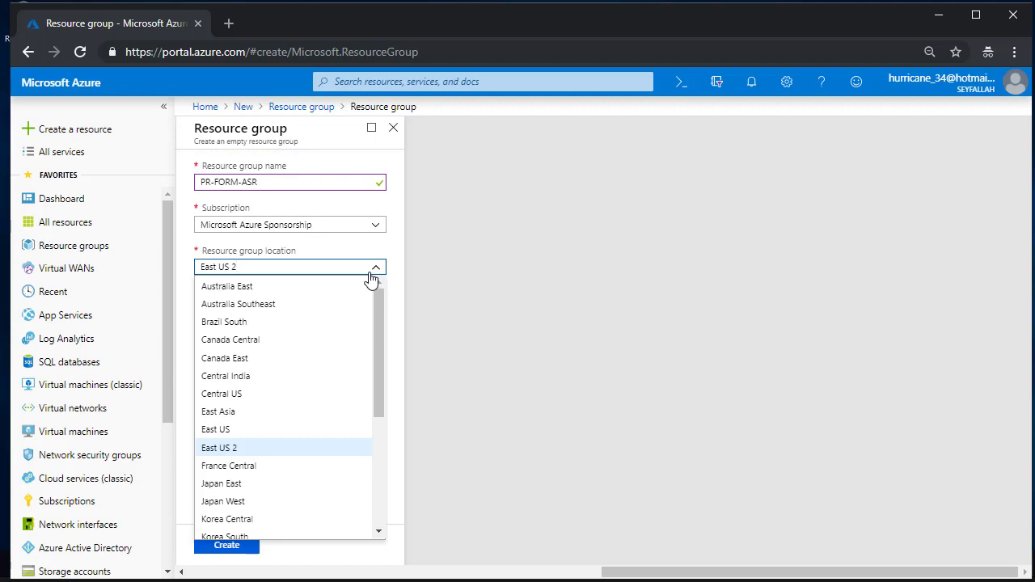
pyautogui.scroll(-5, 322, 340)
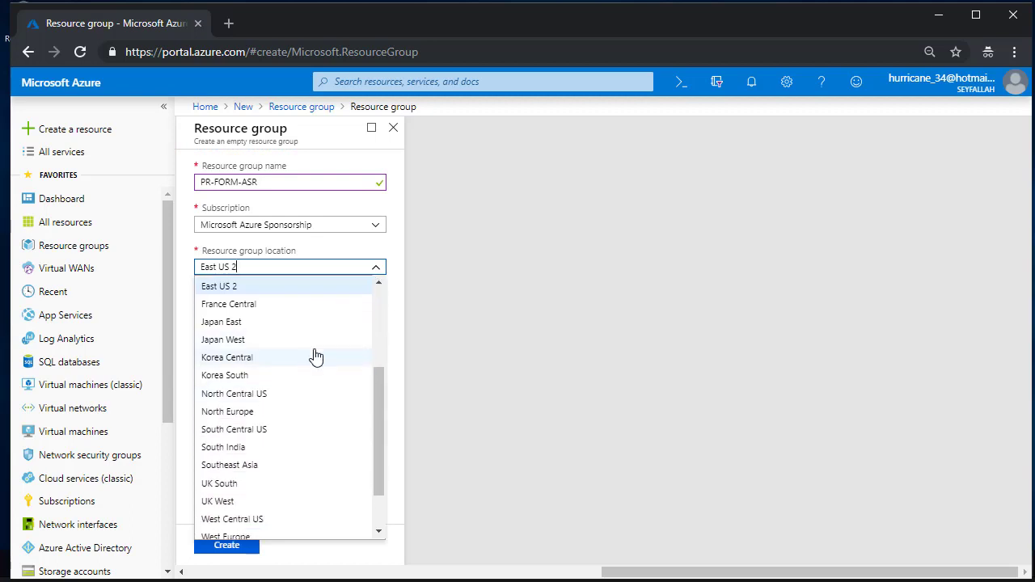
pyautogui.click(257, 479)
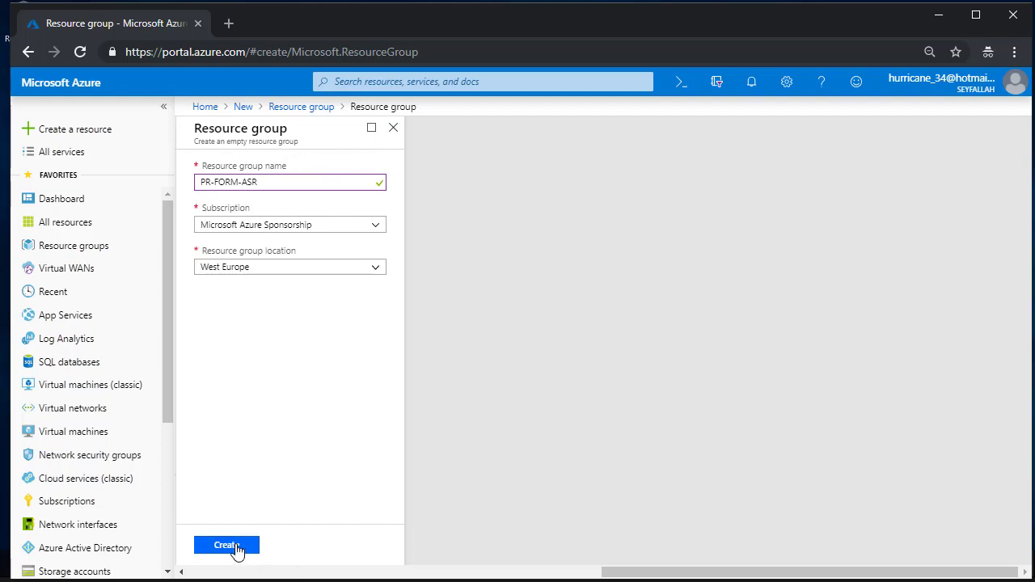
pyautogui.click(228, 546)
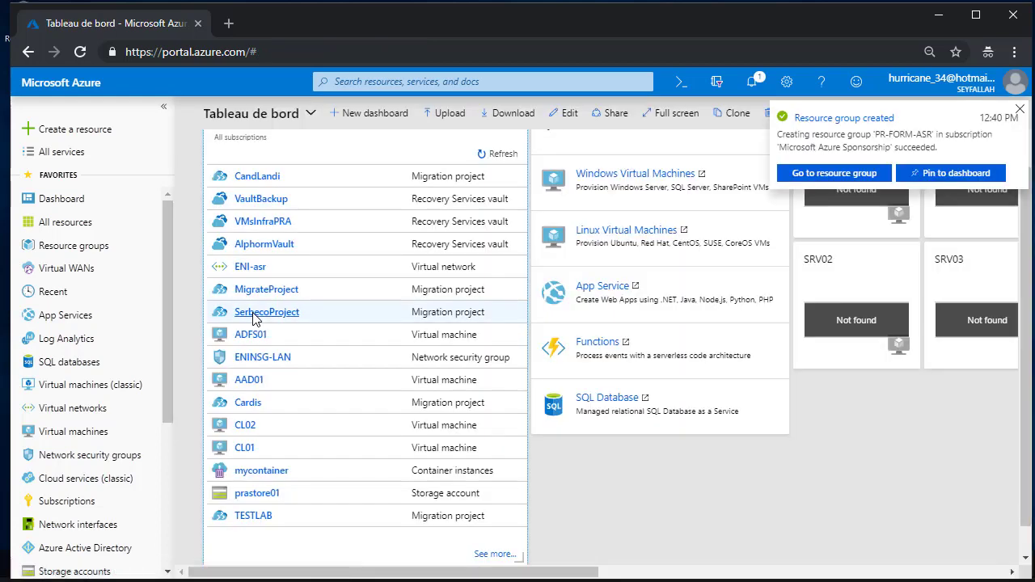
# Open resource group PR-FORM-ASR and start adding a Microsoft Virtual network from the Marketplace with the Resource Manager deployment model
pyautogui.click(846, 127)
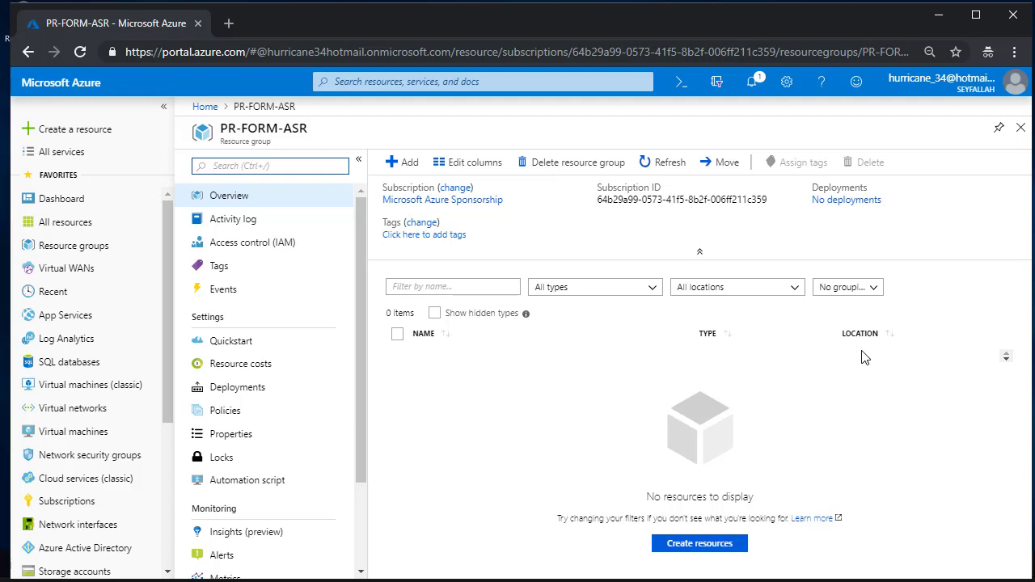
pyautogui.click(393, 162)
pyautogui.click(337, 176)
pyautogui.write('virtu')
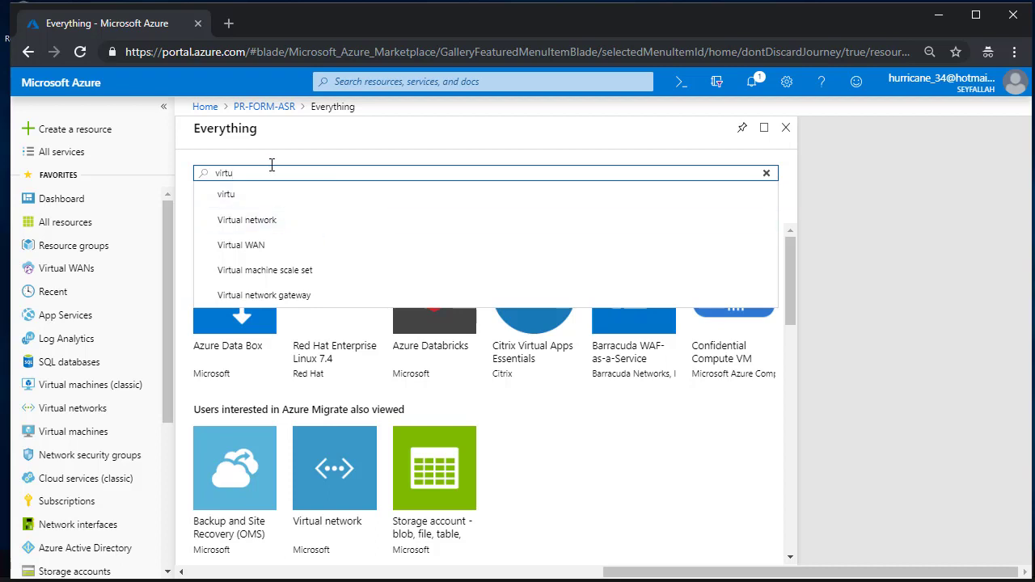
pyautogui.click(252, 220)
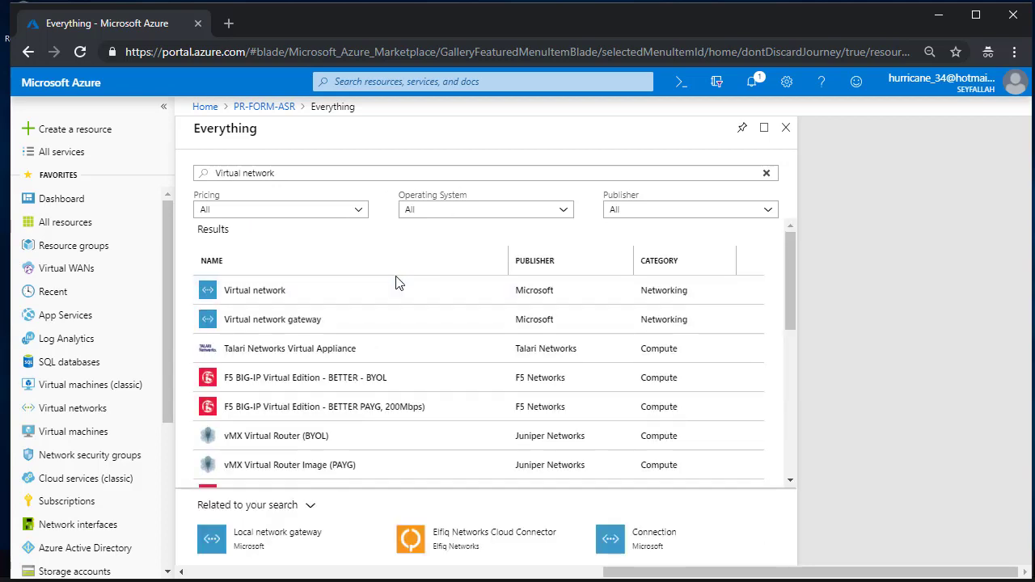
pyautogui.click(252, 297)
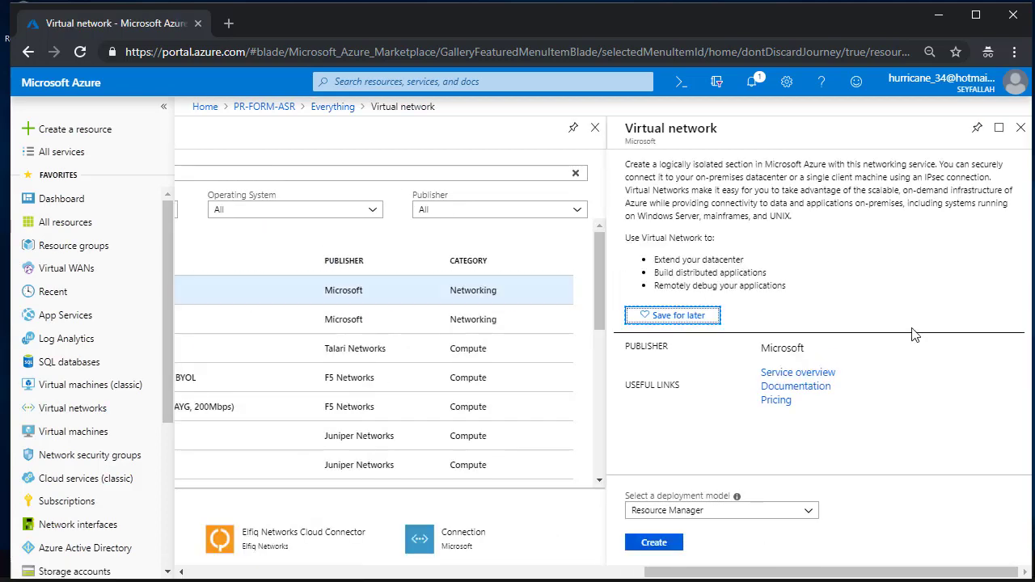
pyautogui.click(670, 546)
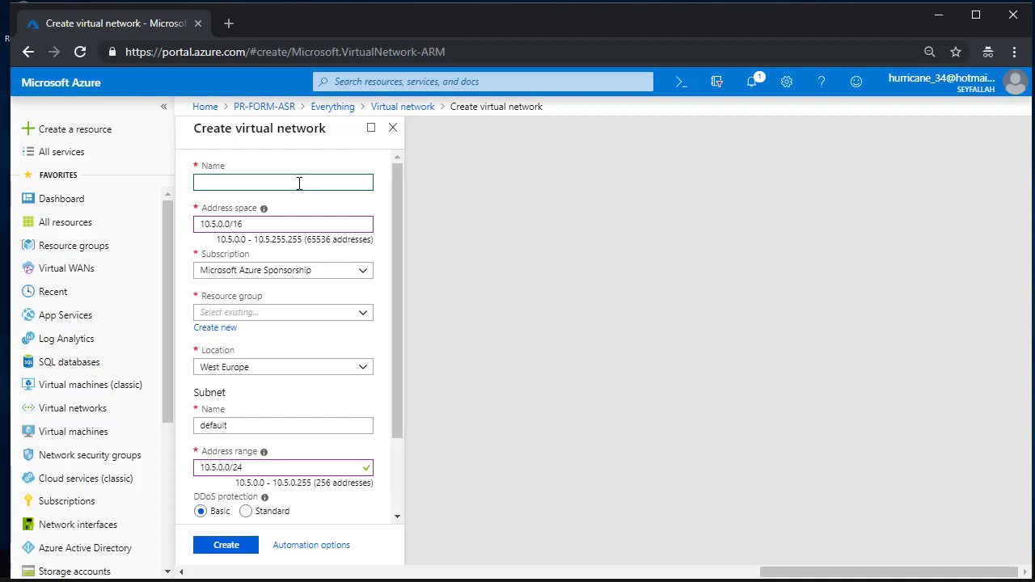
# Name the virtual network ASRvNet and set its address space to 192.168.0.0/16
pyautogui.write('SRvNet')
pyautogui.click(332, 223)
pyautogui.tripleClick(234, 227)
pyautogui.write('192.168.0')
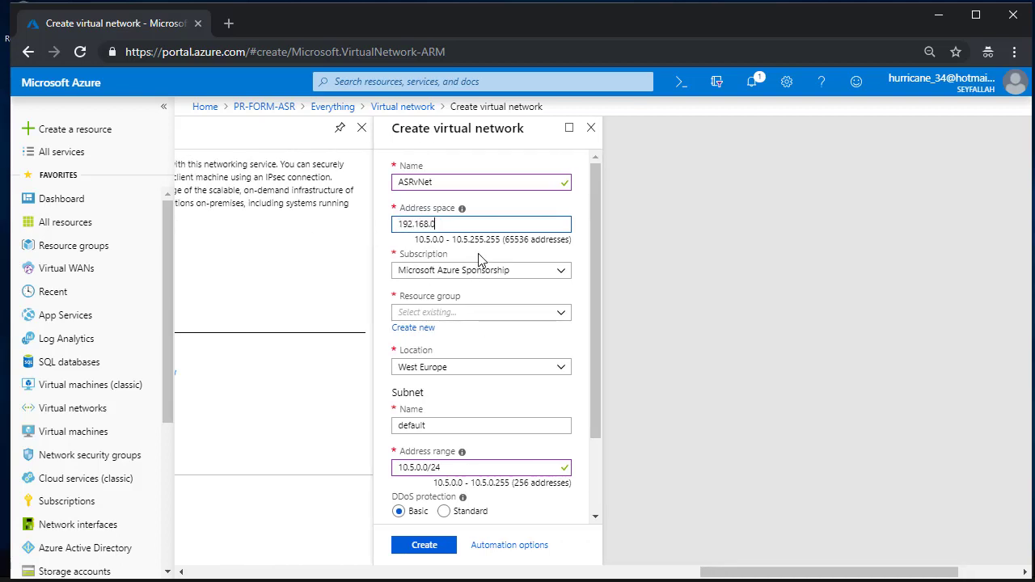
pyautogui.press('BackSpace')
pyautogui.write('5')
pyautogui.write('/')
pyautogui.press('BackSpace')
pyautogui.press('BackSpace')
pyautogui.write('0.0/16')
pyautogui.moveTo(735, 577); pyautogui.dragTo(795, 578)
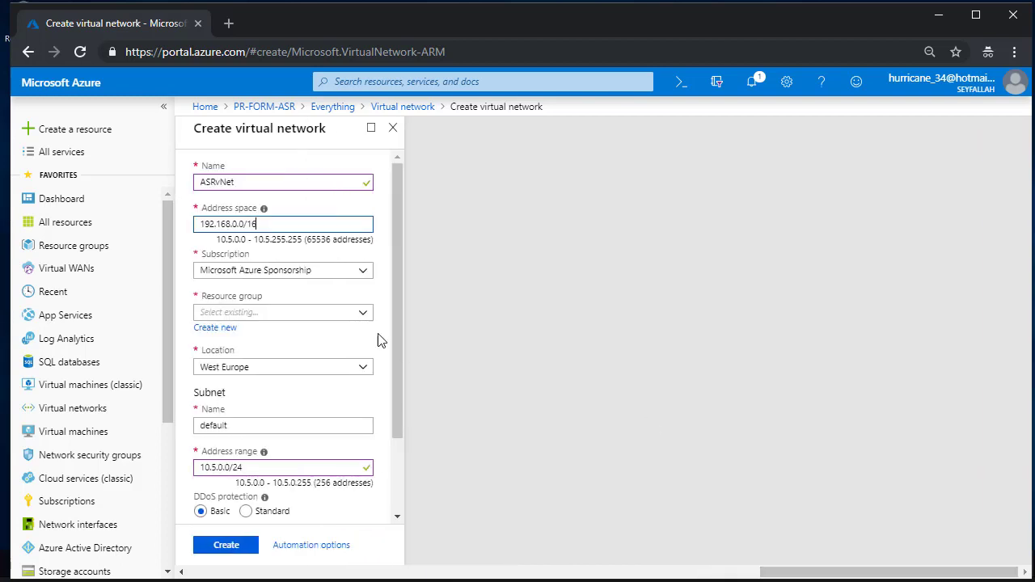
pyautogui.click(379, 296)
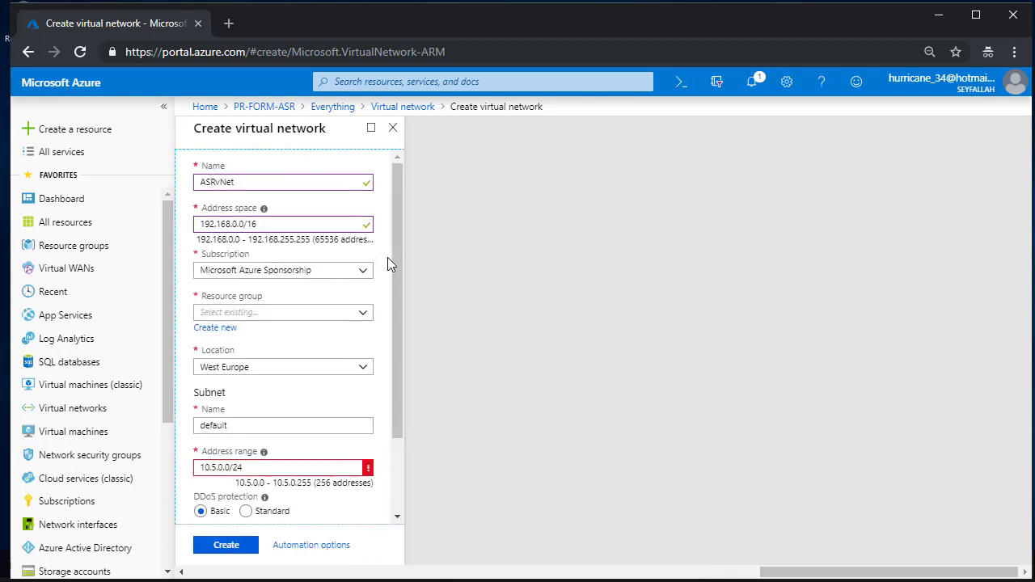
# Assign the virtual network to the existing resource group PR-FORM-ASR
pyautogui.click(363, 314)
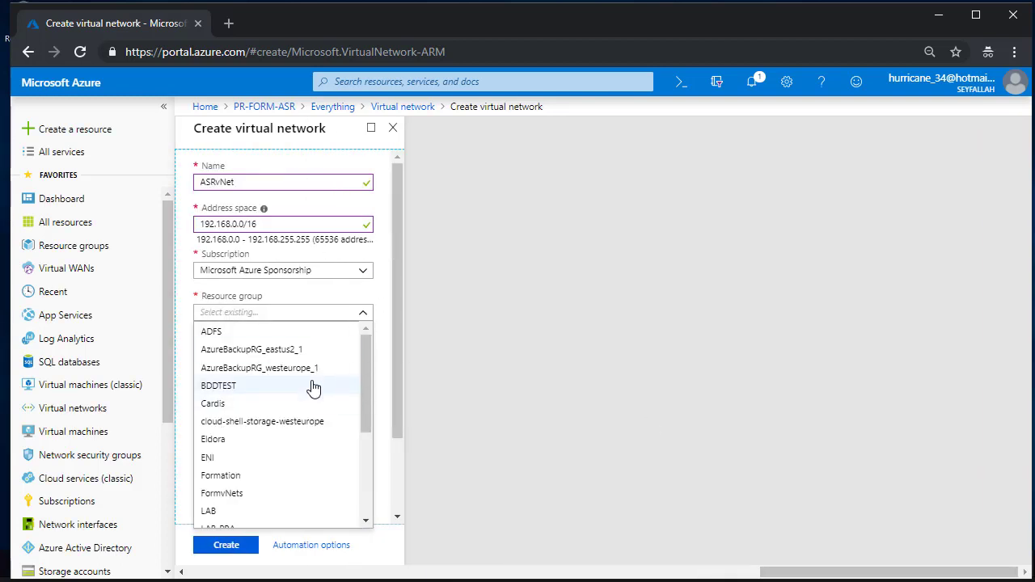
pyautogui.scroll(-2, 313, 388)
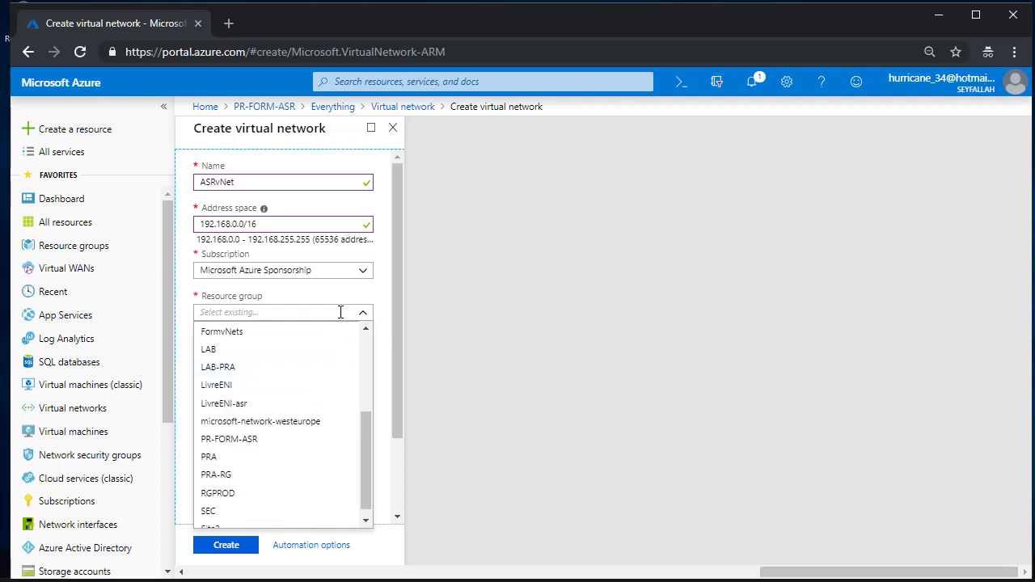
pyautogui.click(239, 445)
# Name the virtual network's subnet LAN and set its address range to 192.168.10.0/24
pyautogui.scroll(-1, 344, 261)
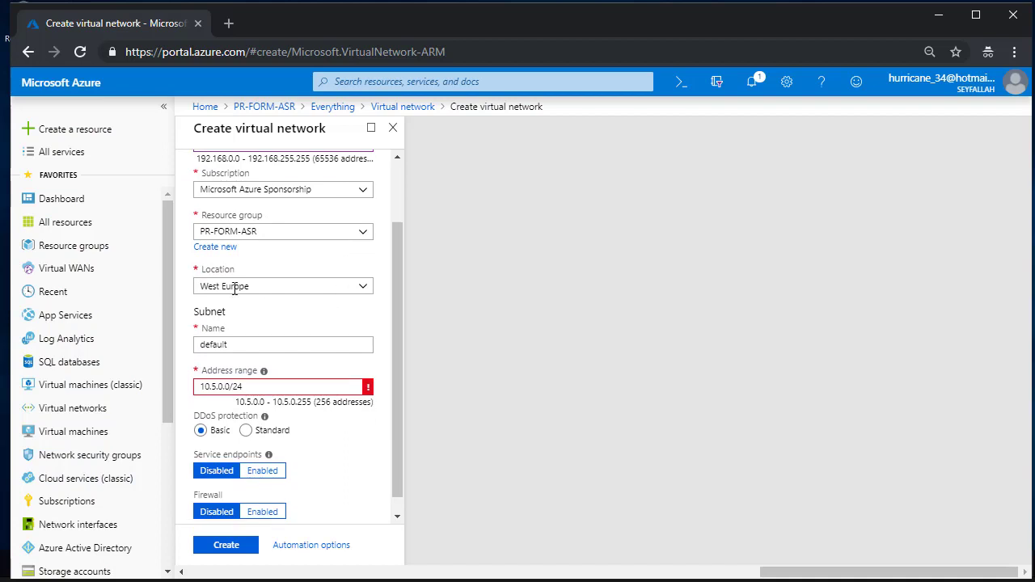
pyautogui.doubleClick(305, 347)
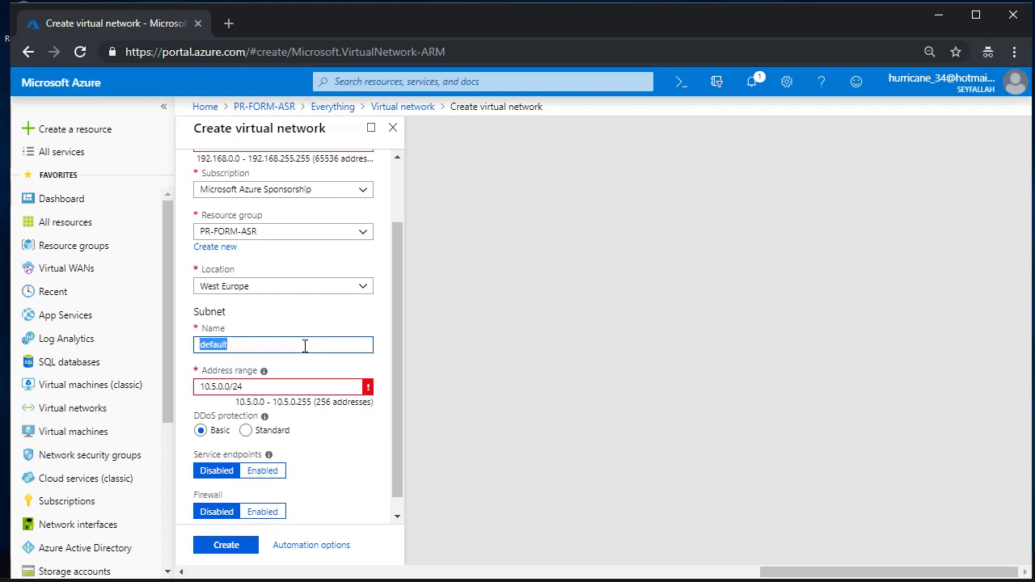
pyautogui.write('LAN')
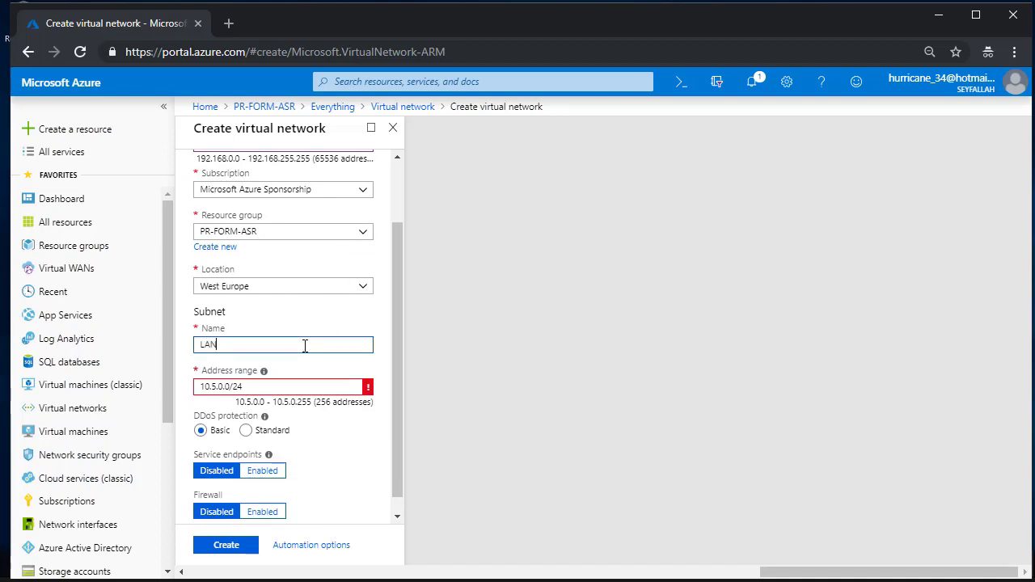
pyautogui.press('Tab')
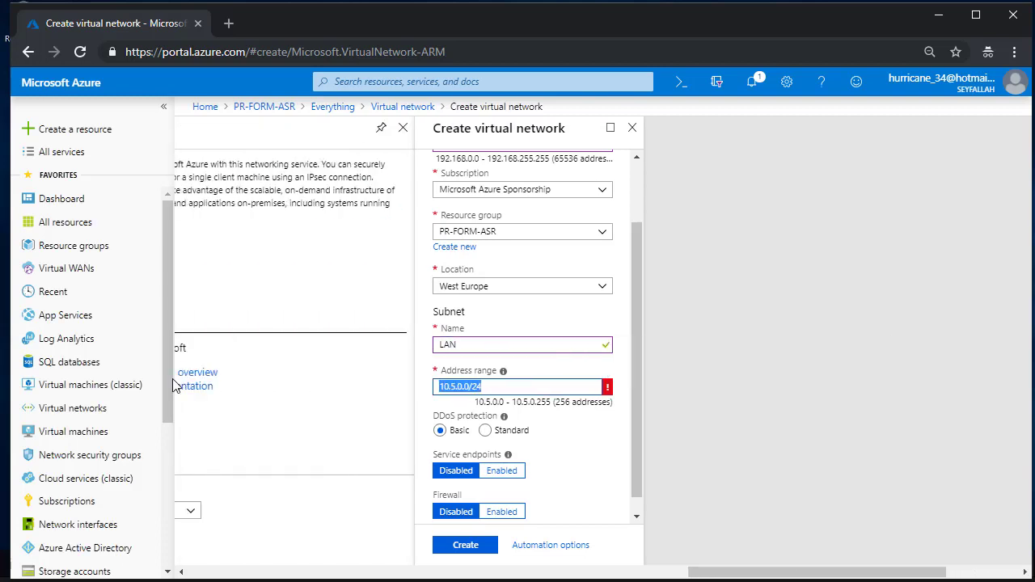
pyautogui.write('192.168')
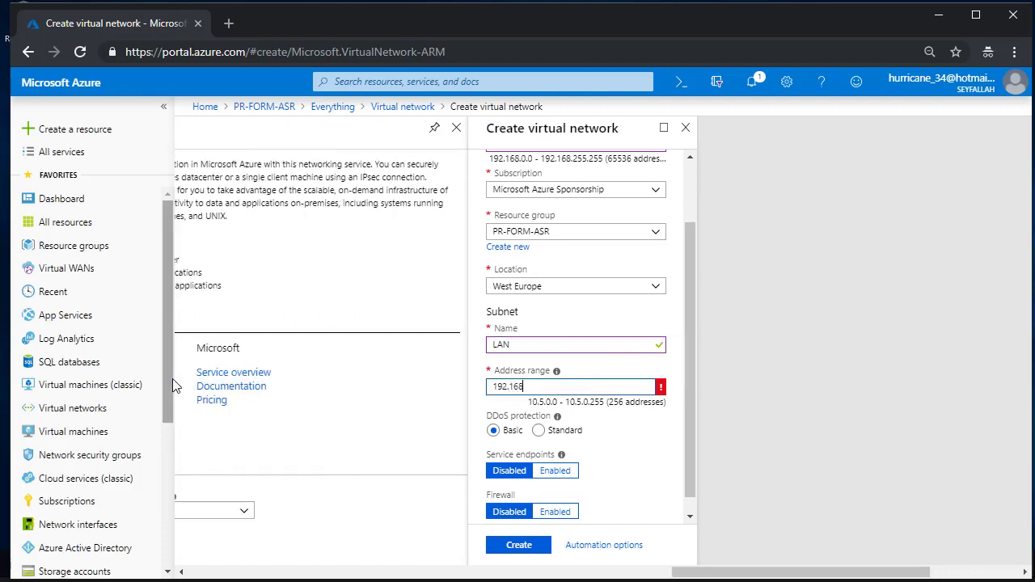
pyautogui.write('.10.0/24')
pyautogui.click(671, 441)
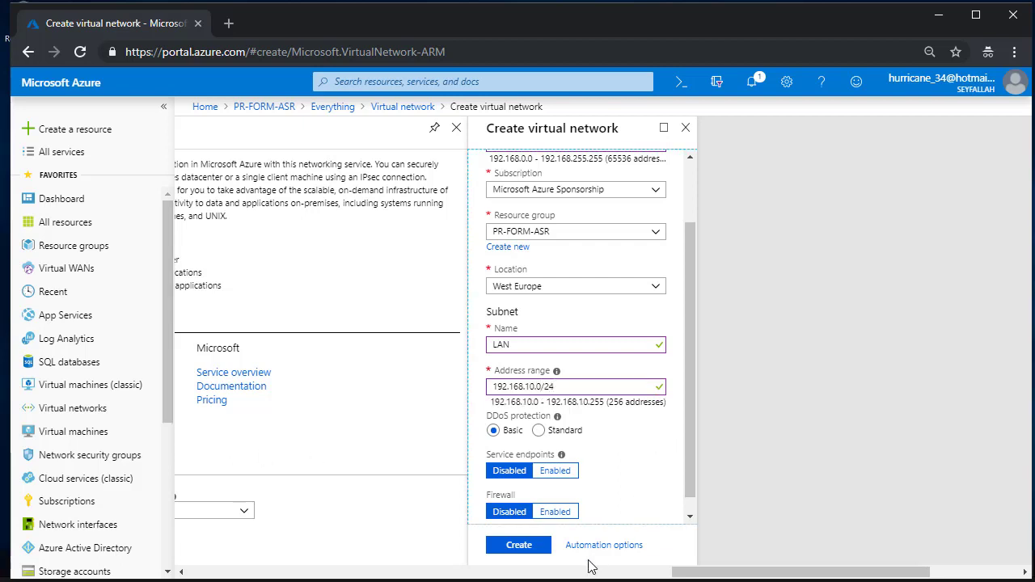
pyautogui.moveTo(712, 573); pyautogui.dragTo(801, 573)
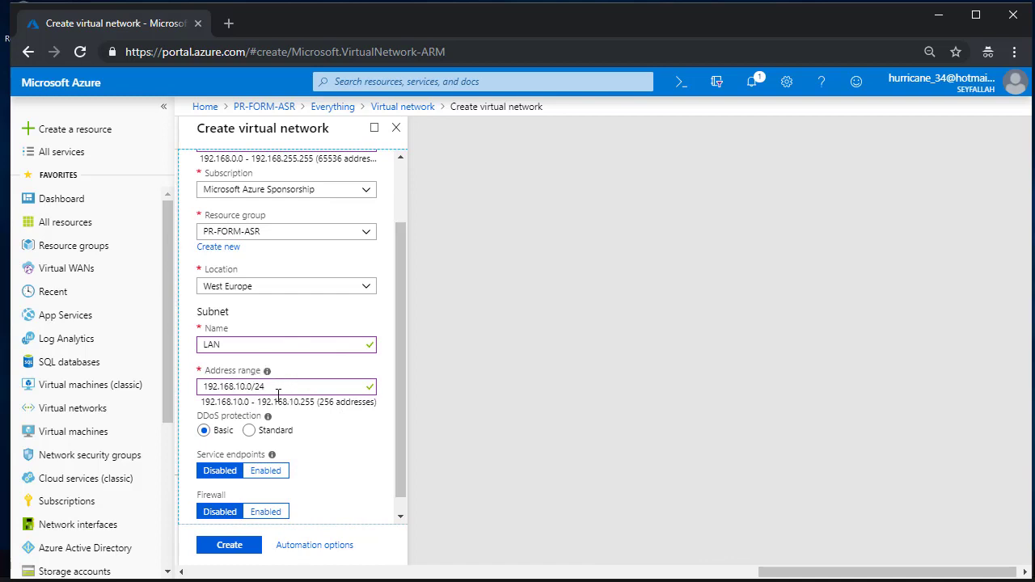
# Review the ASRvNet address space and subnet range, create the virtual network and check its deployment details
pyautogui.scroll(2, 321, 381)
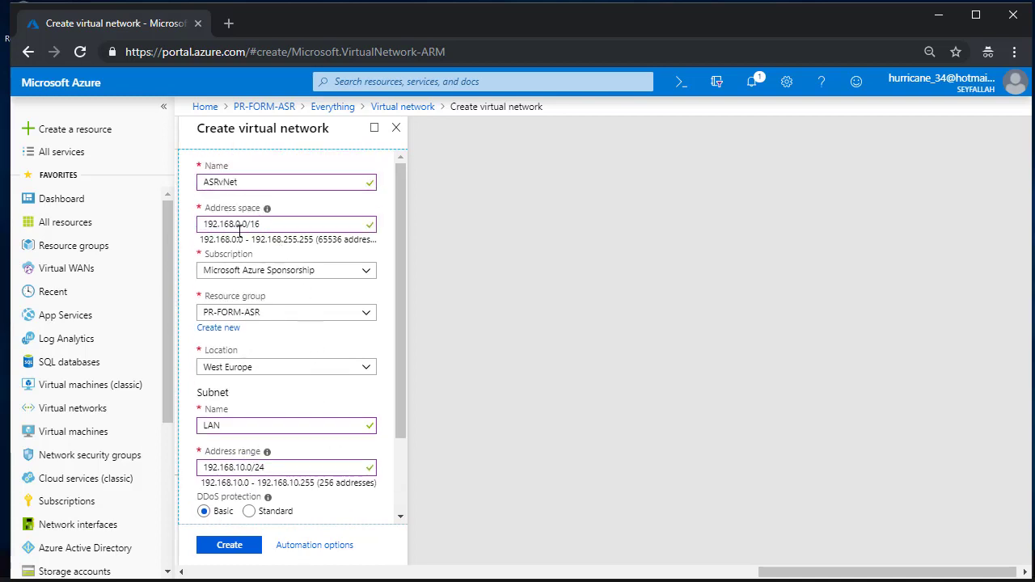
pyautogui.scroll(-2, 319, 294)
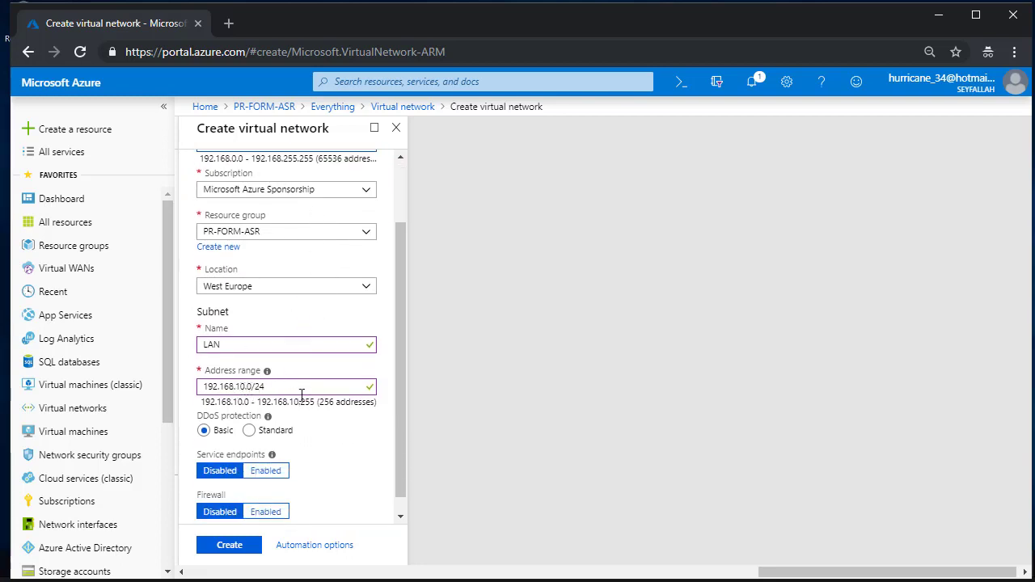
pyautogui.scroll(2, 296, 376)
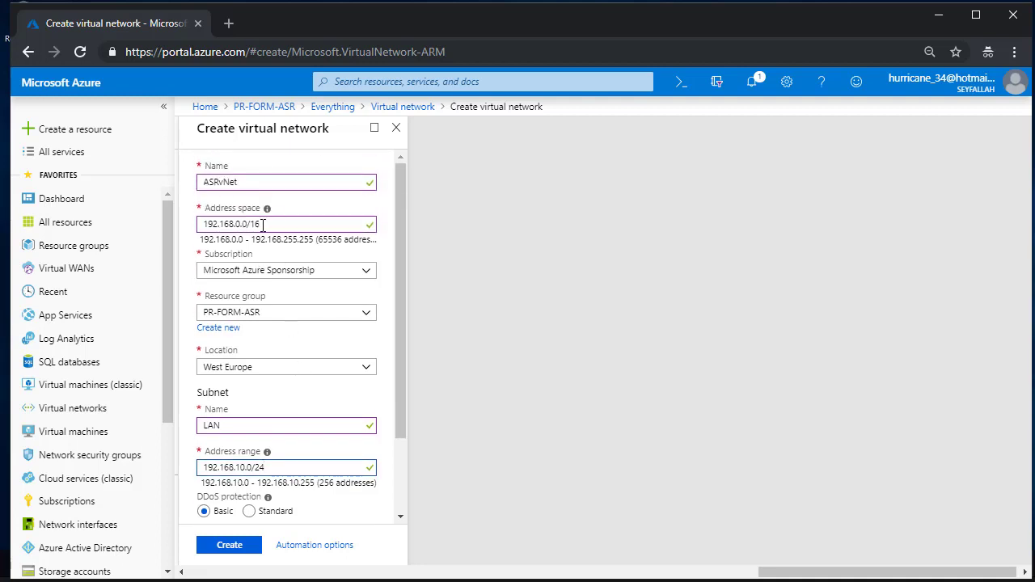
pyautogui.scroll(-2, 362, 300)
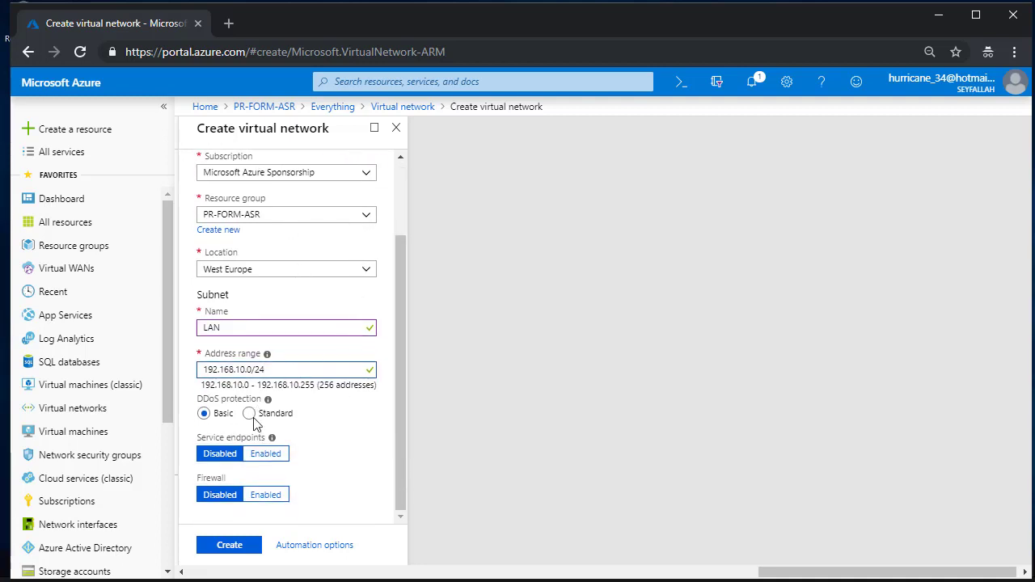
pyautogui.scroll(3, 281, 409)
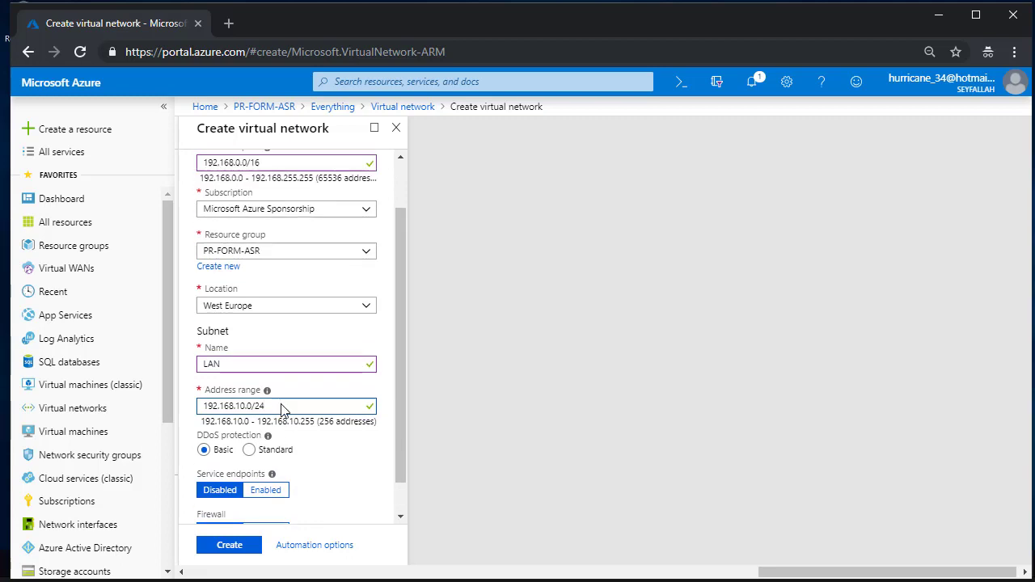
pyautogui.scroll(-3, 294, 308)
pyautogui.click(229, 547)
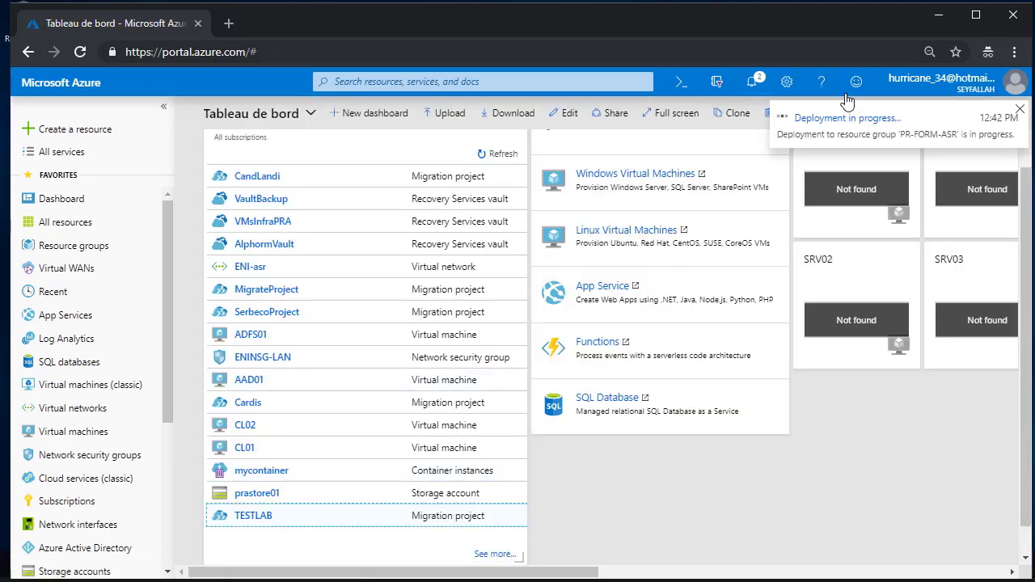
pyautogui.click(848, 118)
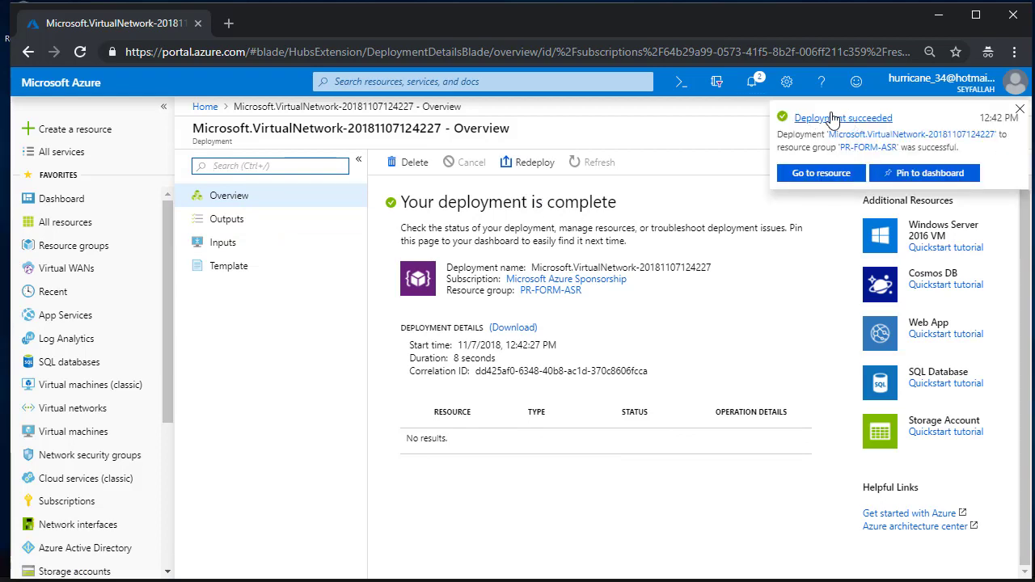
pyautogui.click(1020, 110)
# Return to the portal home and open resource group PR-FORM-ASR from the resource groups
pyautogui.click(209, 107)
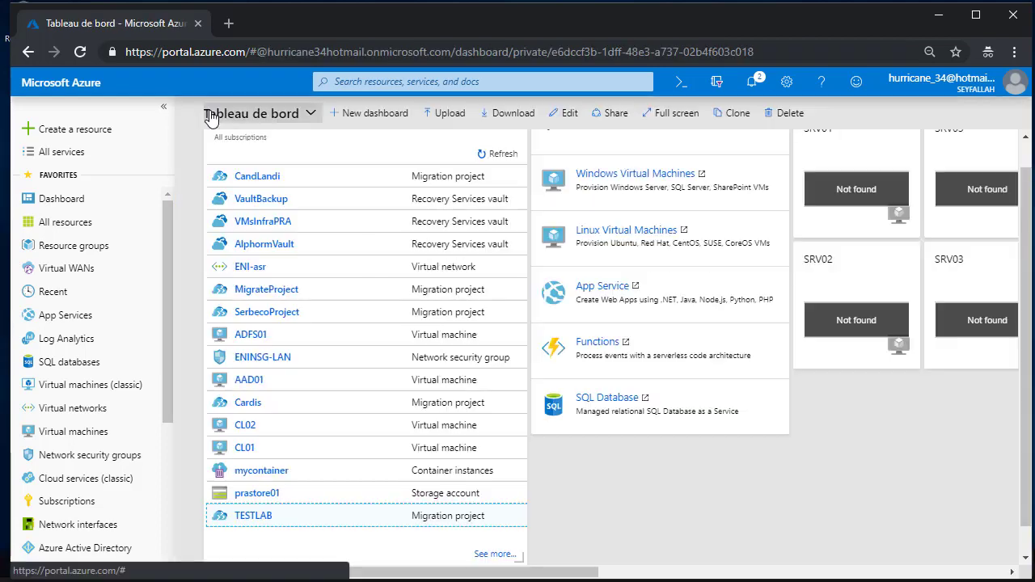
pyautogui.scroll(-1, 297, 275)
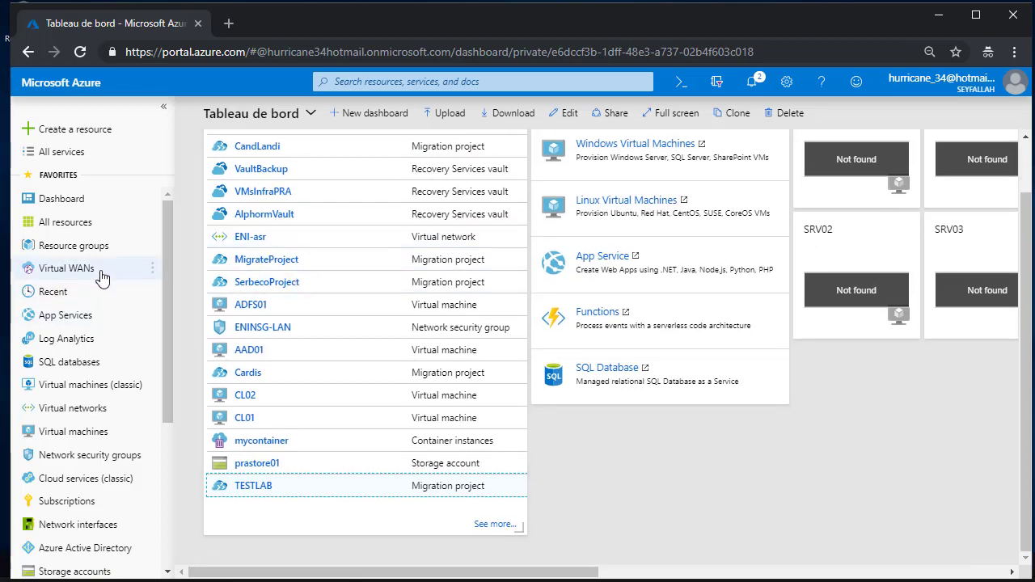
pyautogui.click(71, 246)
pyautogui.scroll(-3, 342, 315)
pyautogui.click(274, 439)
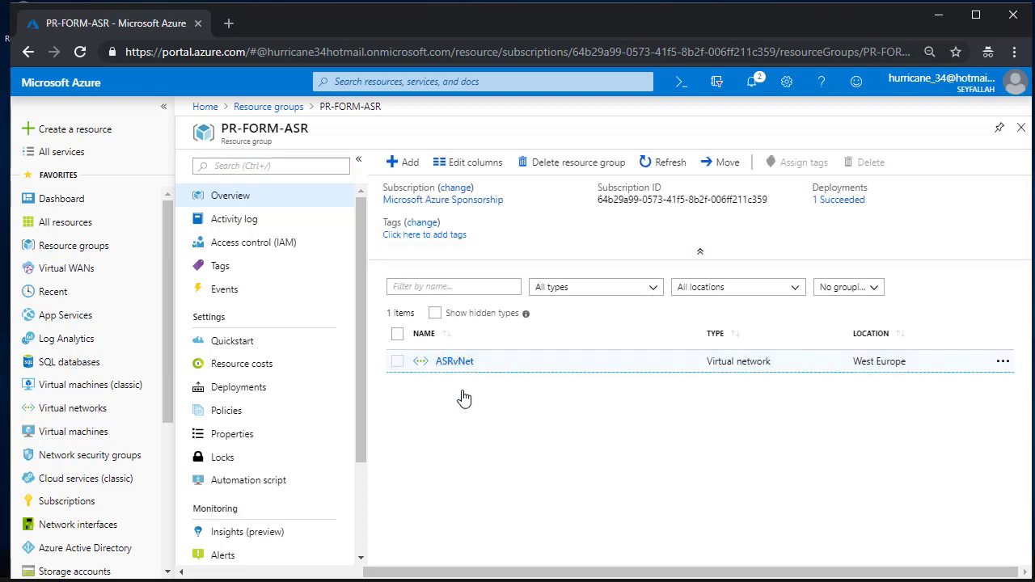
# Examine the subnets of virtual network ASRvNet and return to the resource group
pyautogui.click(458, 366)
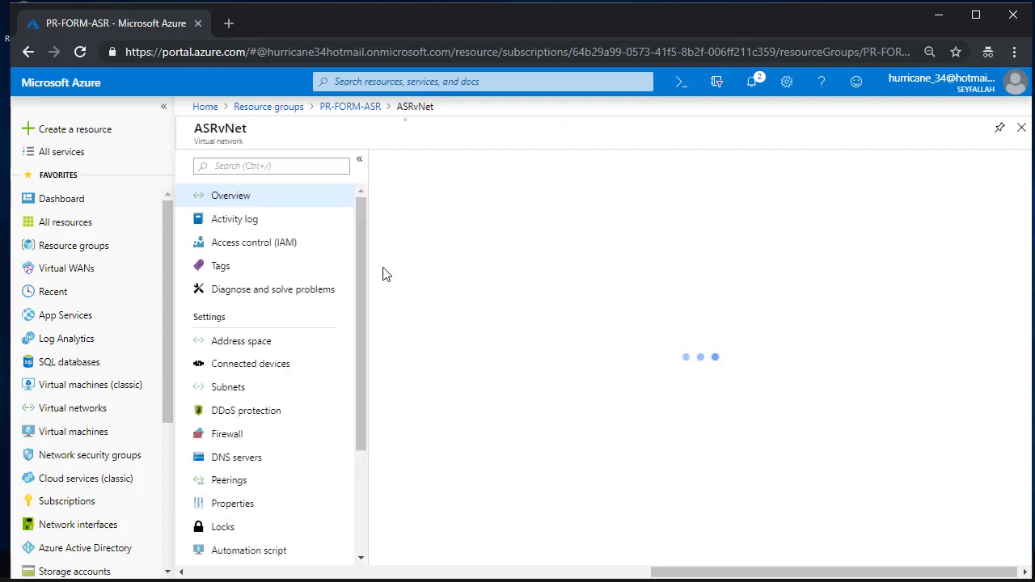
pyautogui.click(234, 390)
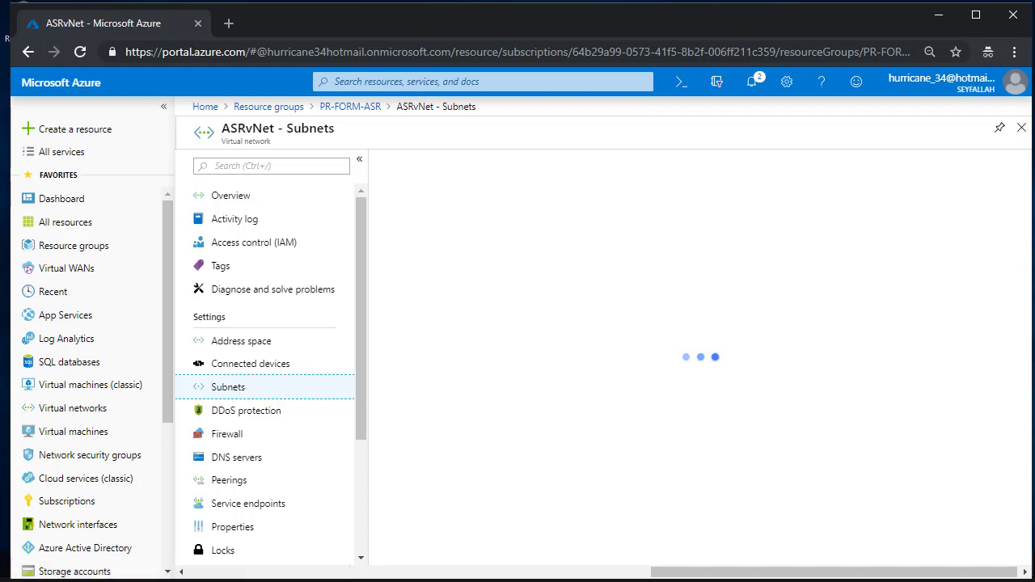
pyautogui.click(566, 251)
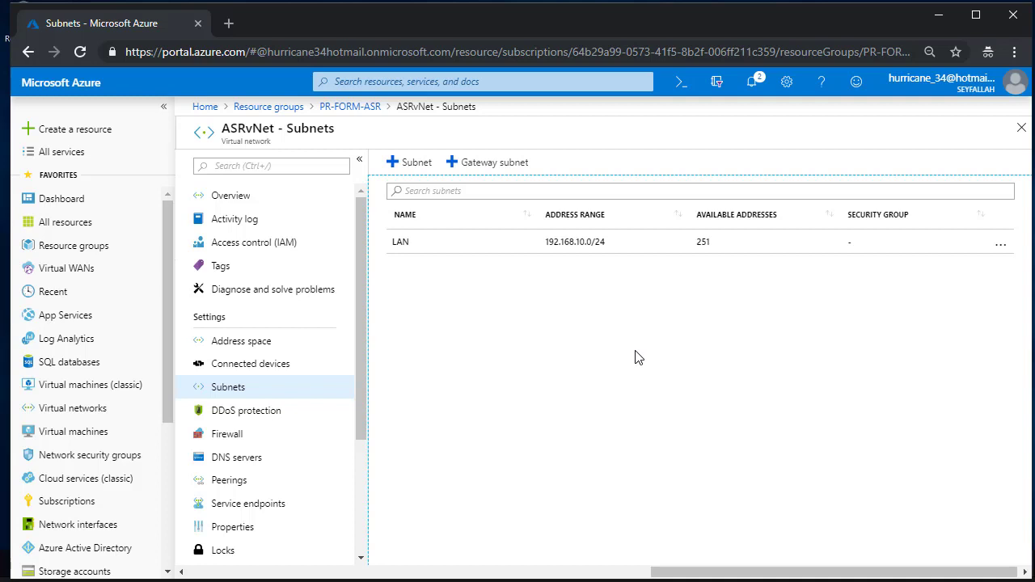
pyautogui.click(1023, 134)
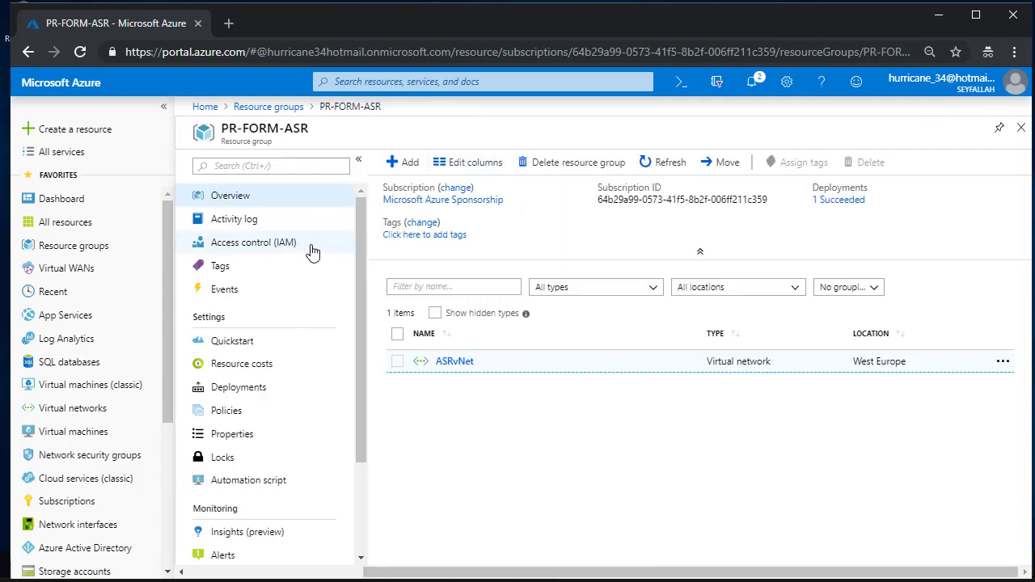
# Search the Marketplace for "virtual machine" and start creating a Windows Server 2016 Datacenter machine with the Resource Manager deployment model
pyautogui.click(401, 163)
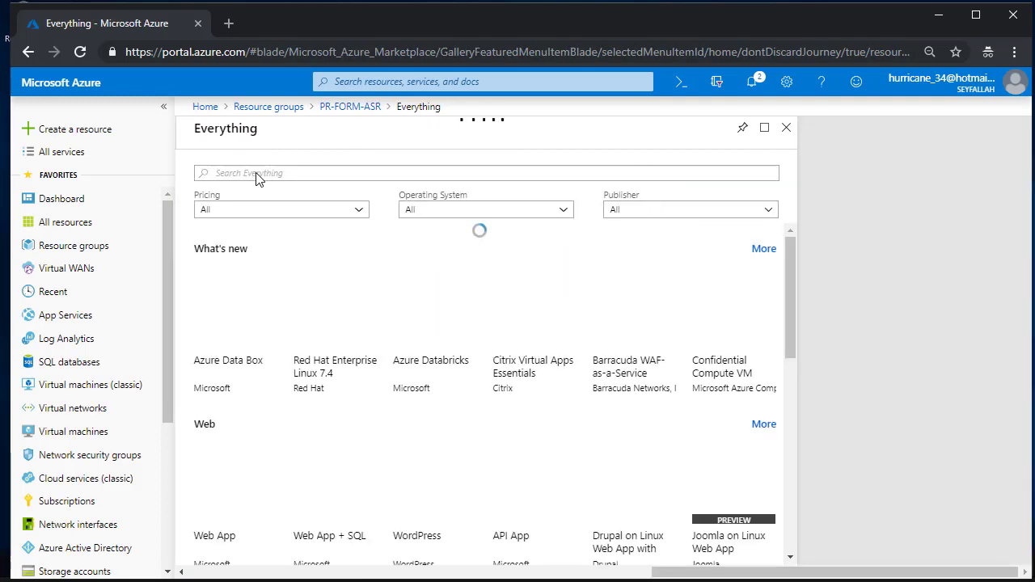
pyautogui.write('virtual machine')
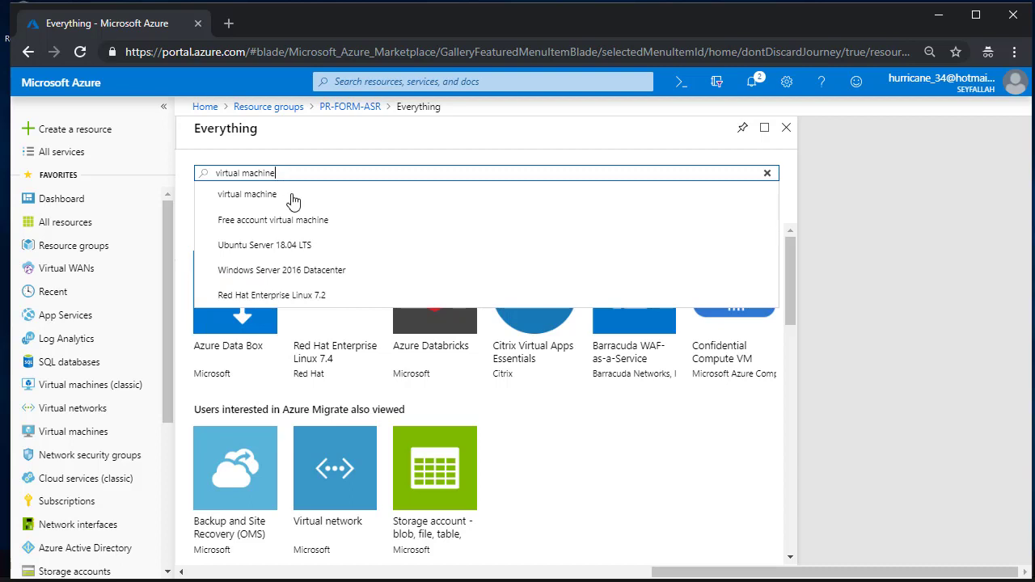
pyautogui.click(241, 196)
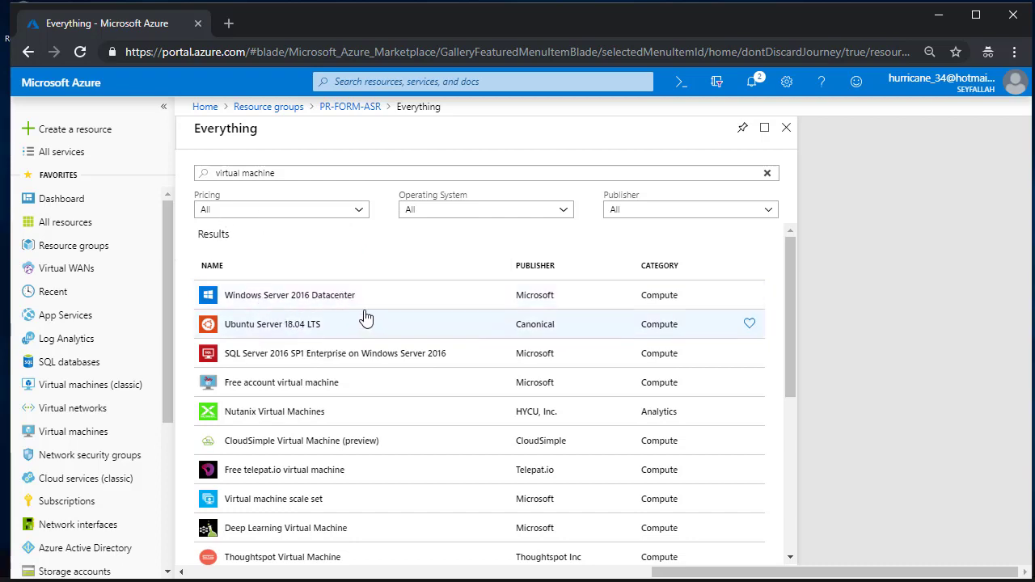
pyautogui.click(262, 298)
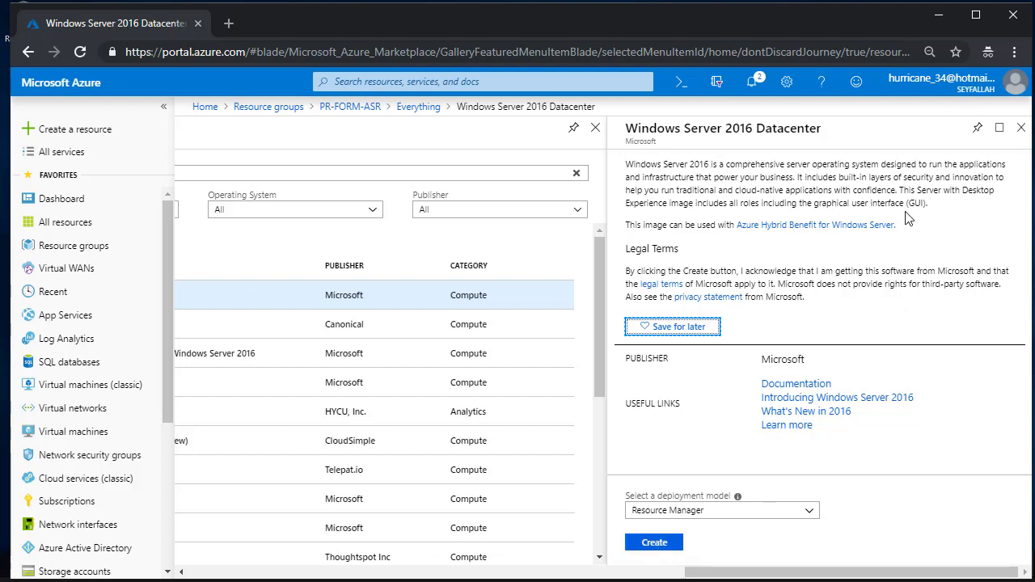
pyautogui.click(664, 547)
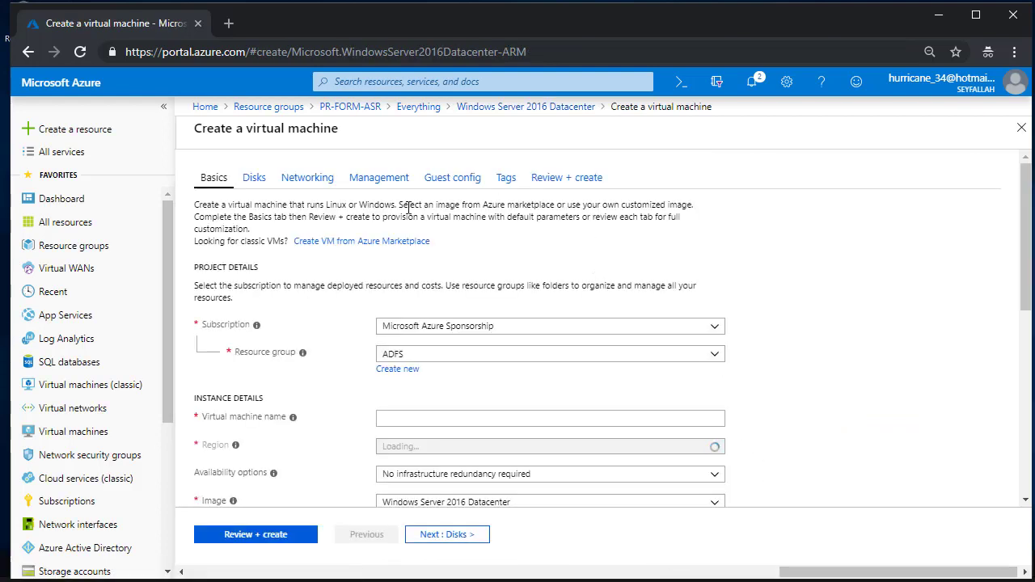
# Assign the virtual machine to the existing resource group PR-FORM-ASR
pyautogui.scroll(-1, 728, 218)
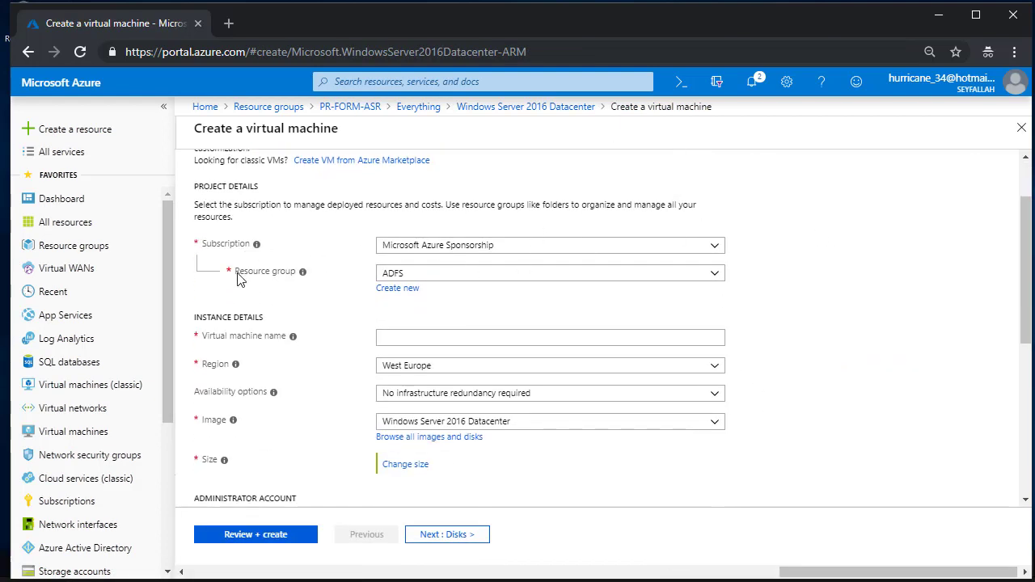
pyautogui.click(544, 276)
pyautogui.scroll(-2, 635, 370)
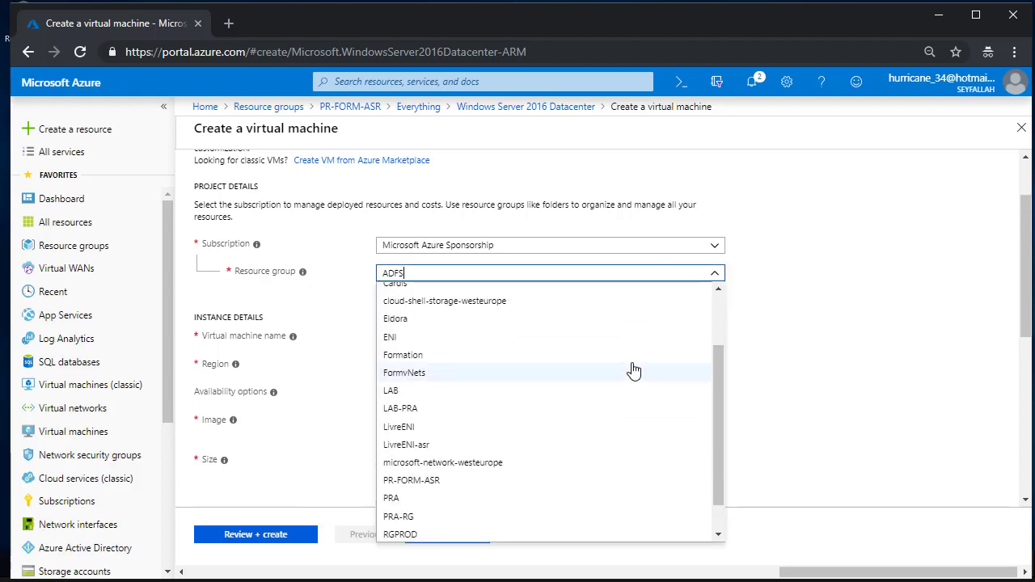
pyautogui.click(424, 482)
# Name the virtual machine VMASR01 and keep its availability option at No infrastructure redundancy required
pyautogui.scroll(-1, 701, 299)
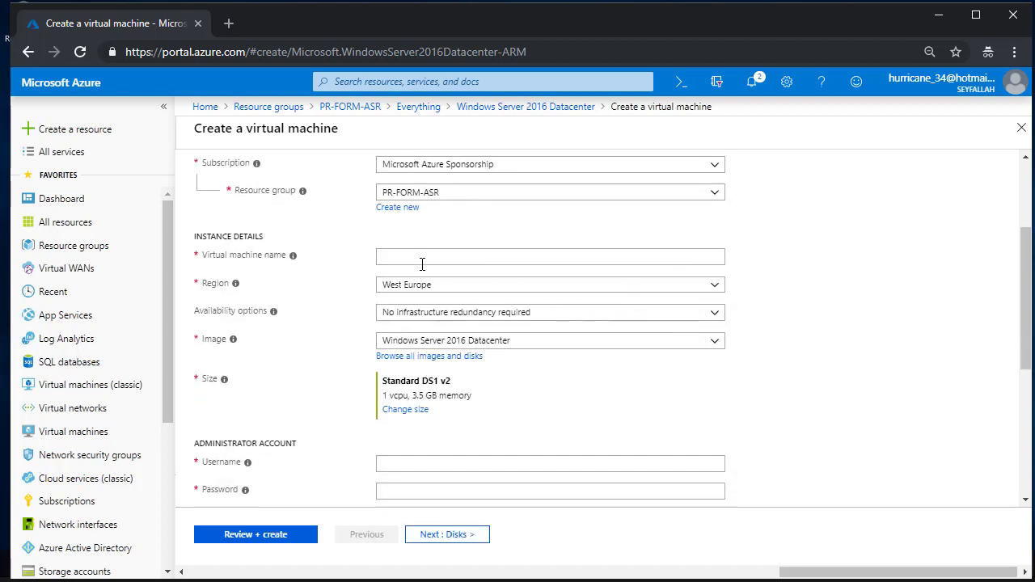
pyautogui.click(431, 258)
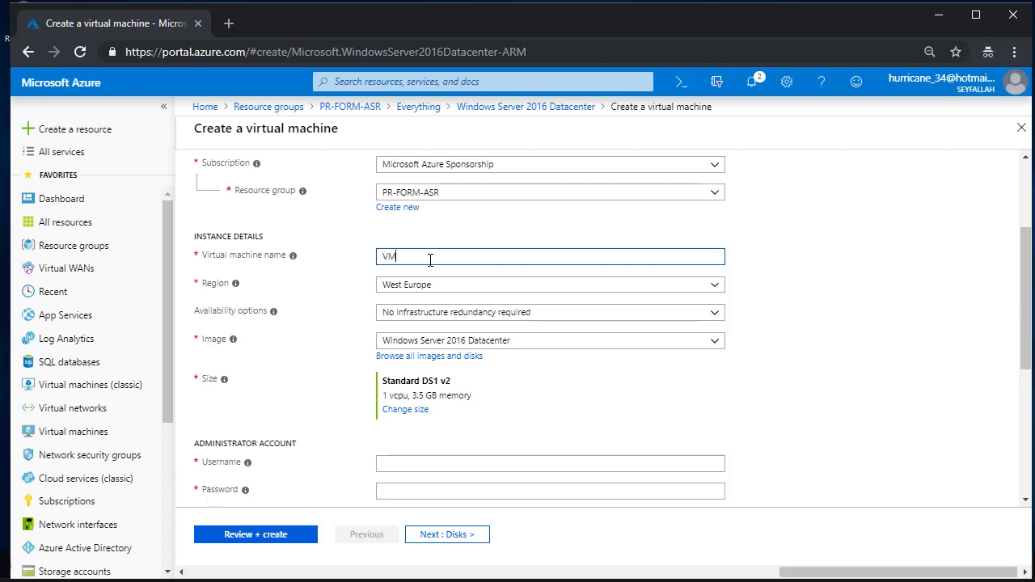
pyautogui.write('VM')
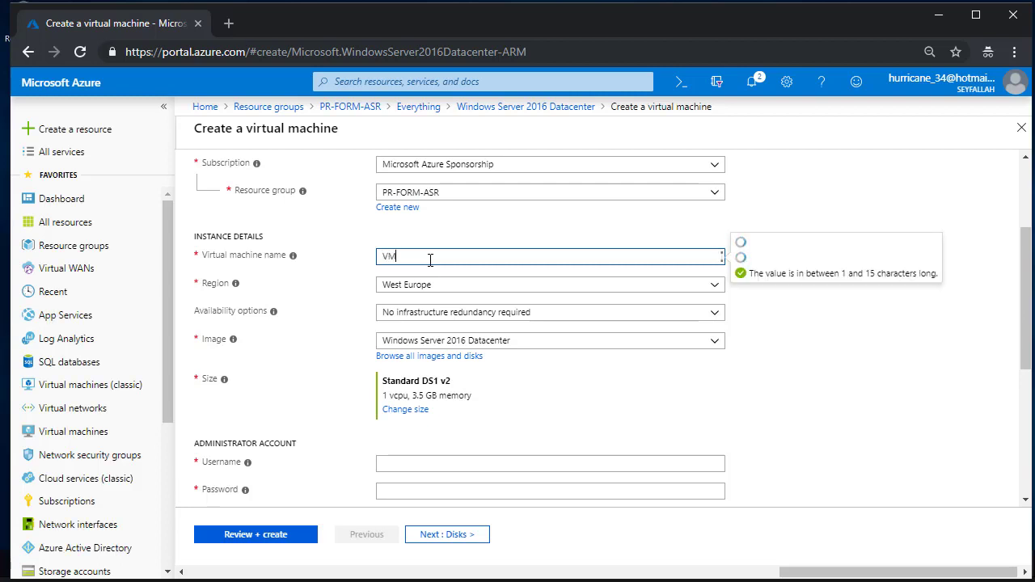
pyautogui.write('ASR01')
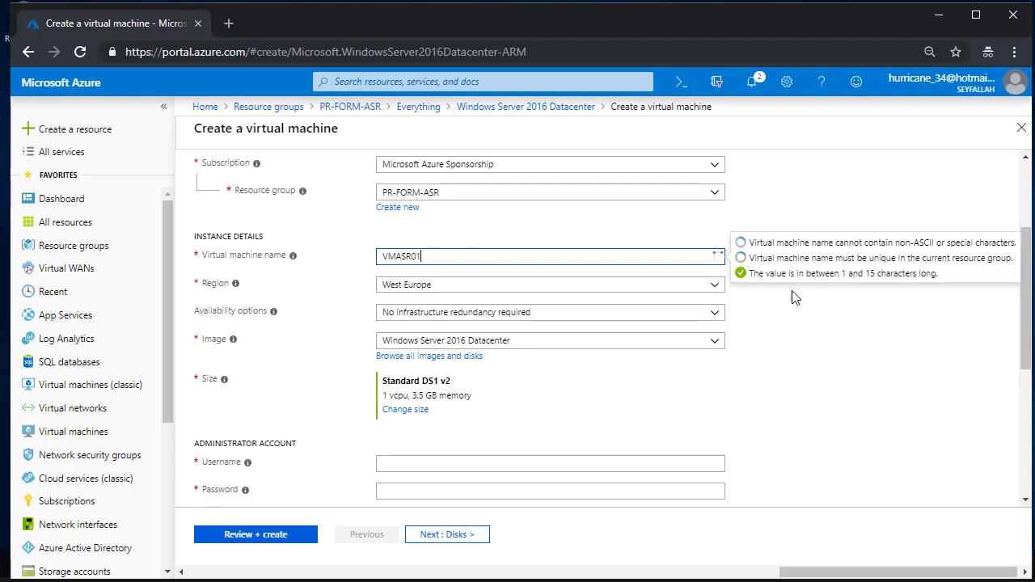
pyautogui.click(737, 267)
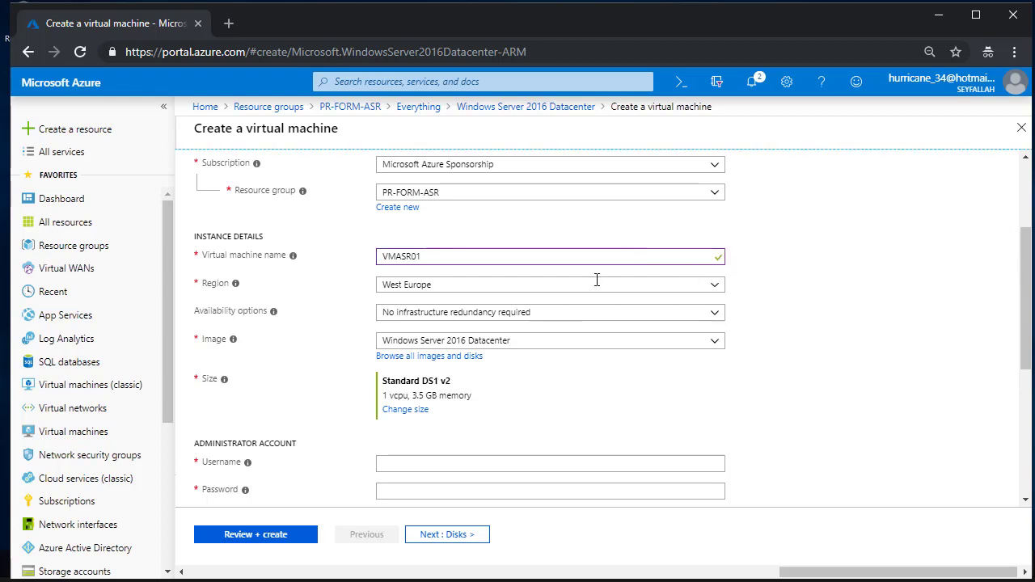
pyautogui.click(651, 315)
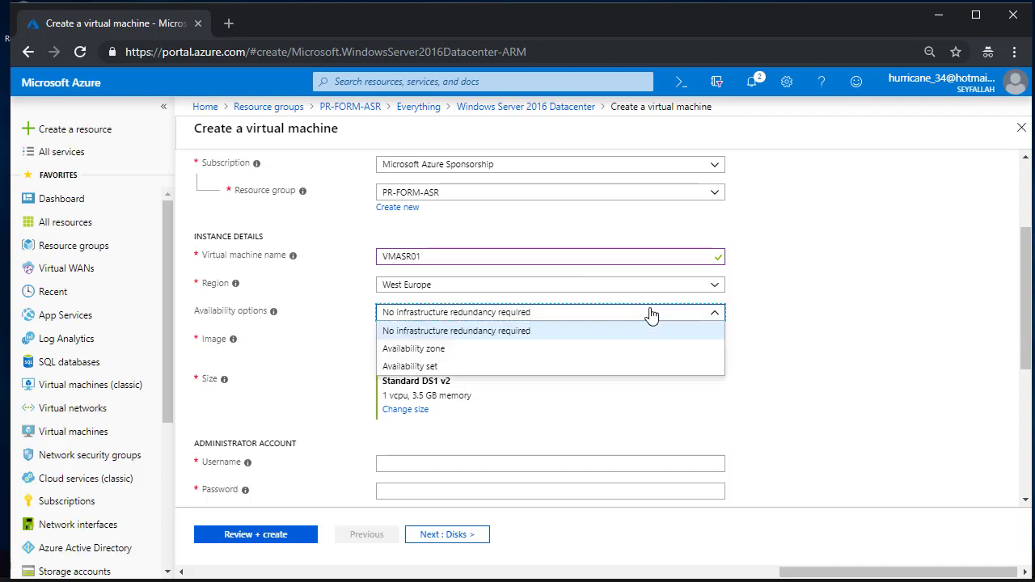
pyautogui.click(652, 315)
# Change the virtual machine's size to Standard B2s
pyautogui.scroll(-1, 728, 307)
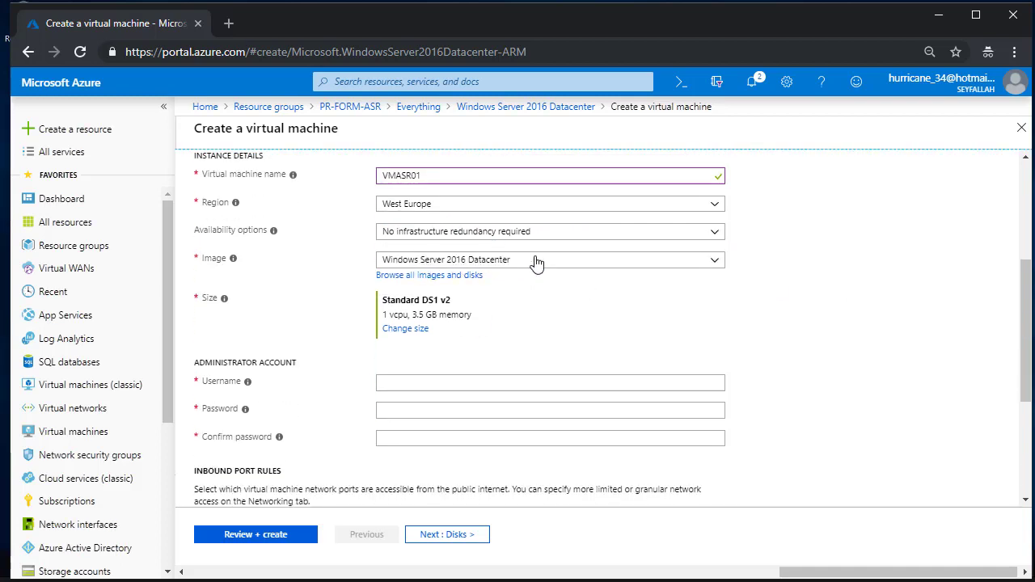
pyautogui.scroll(-1, 677, 228)
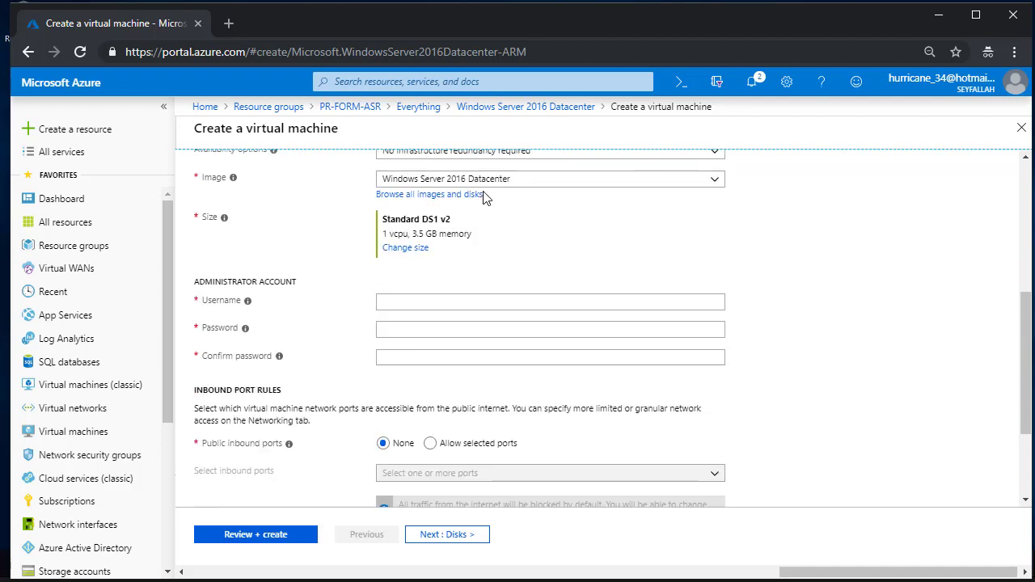
pyautogui.click(413, 250)
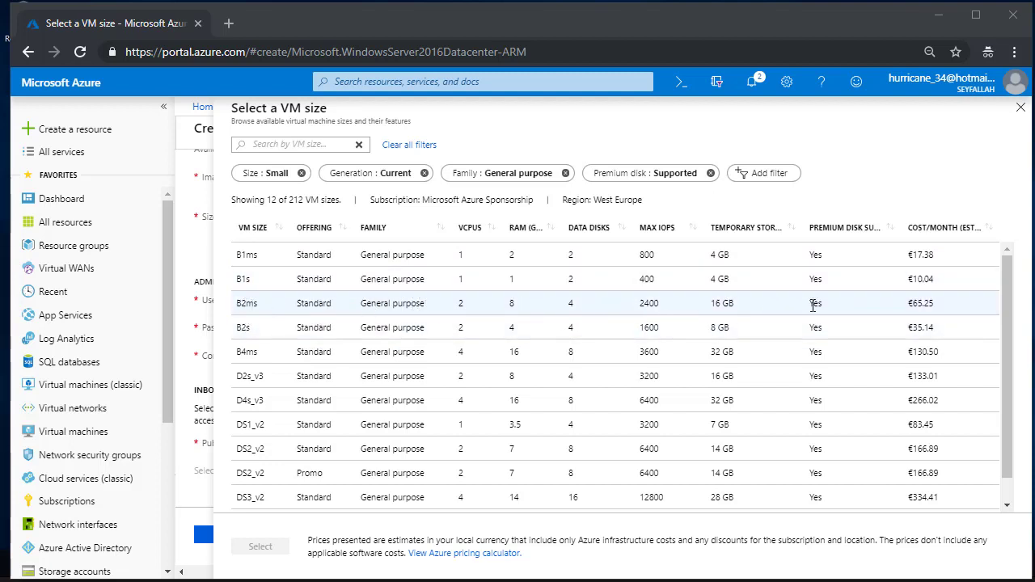
pyautogui.click(611, 316)
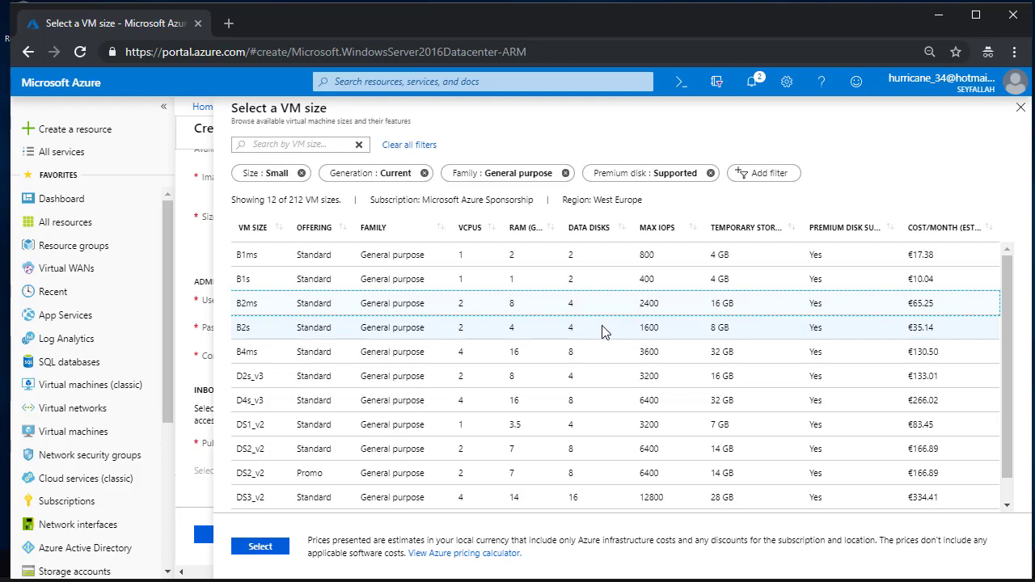
pyautogui.click(588, 331)
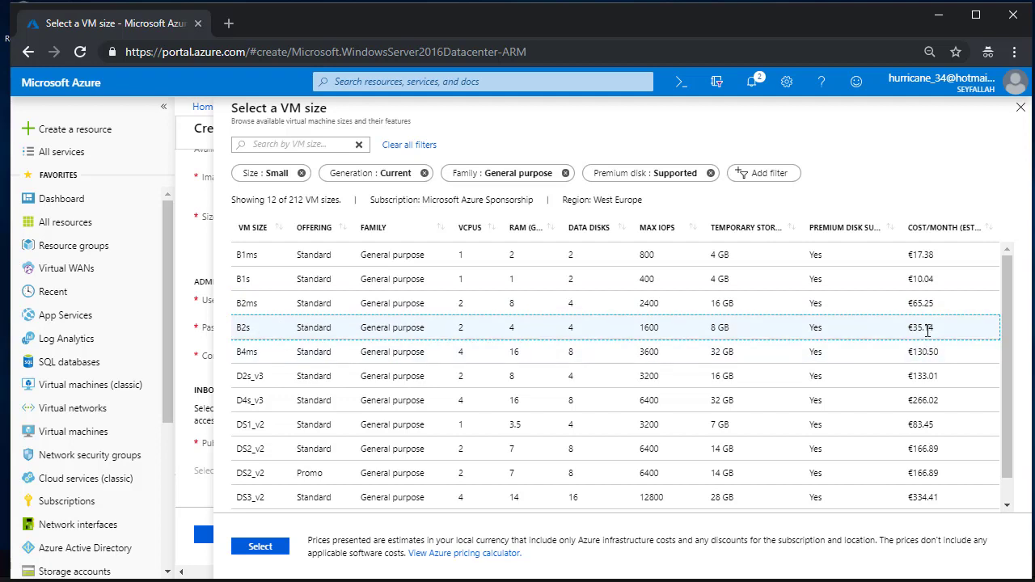
pyautogui.click(260, 548)
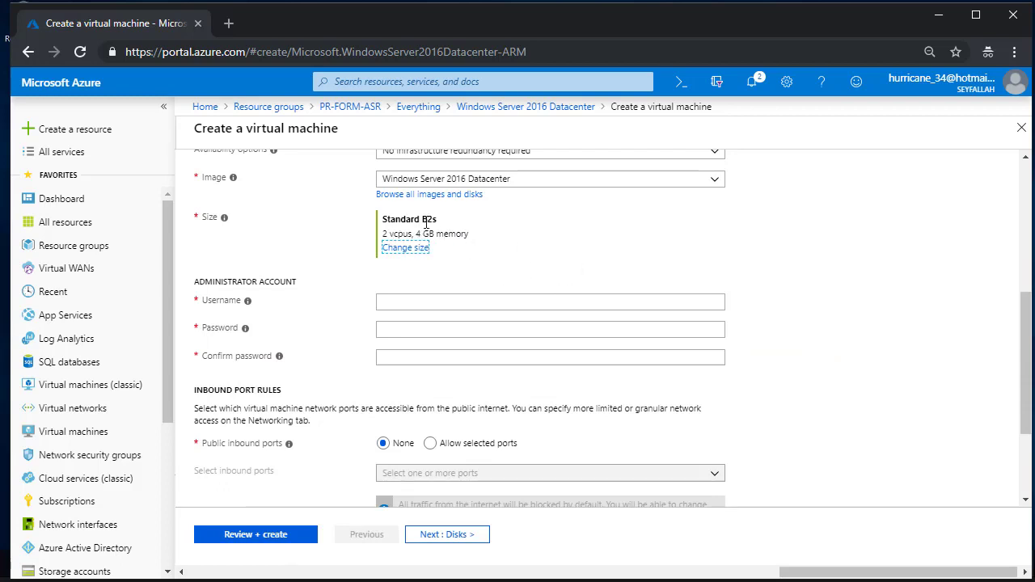
# Fill in the administrator account's username and enter an account password
pyautogui.click(418, 301)
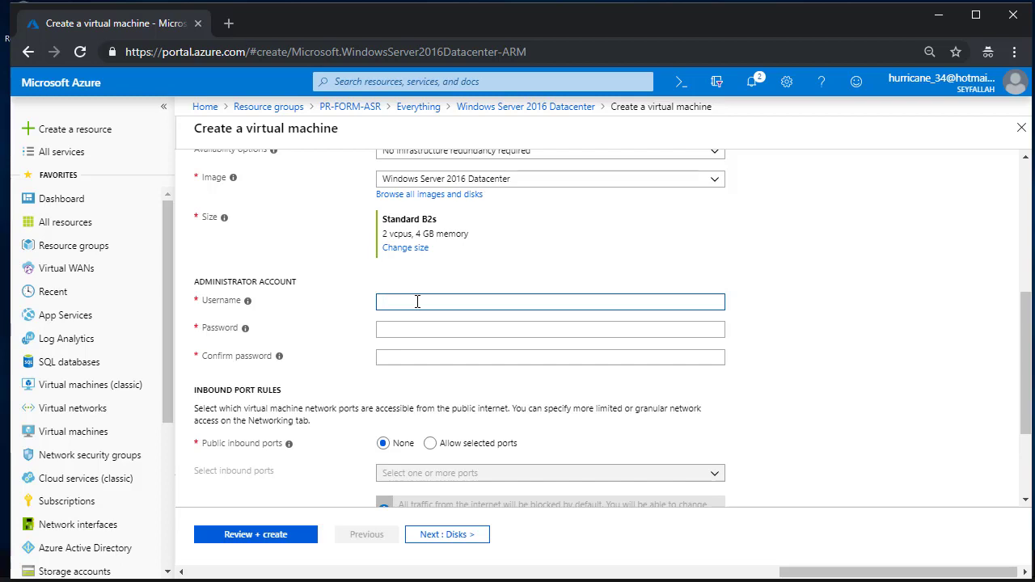
pyautogui.write('seyfallah')
pyautogui.press('Tab')
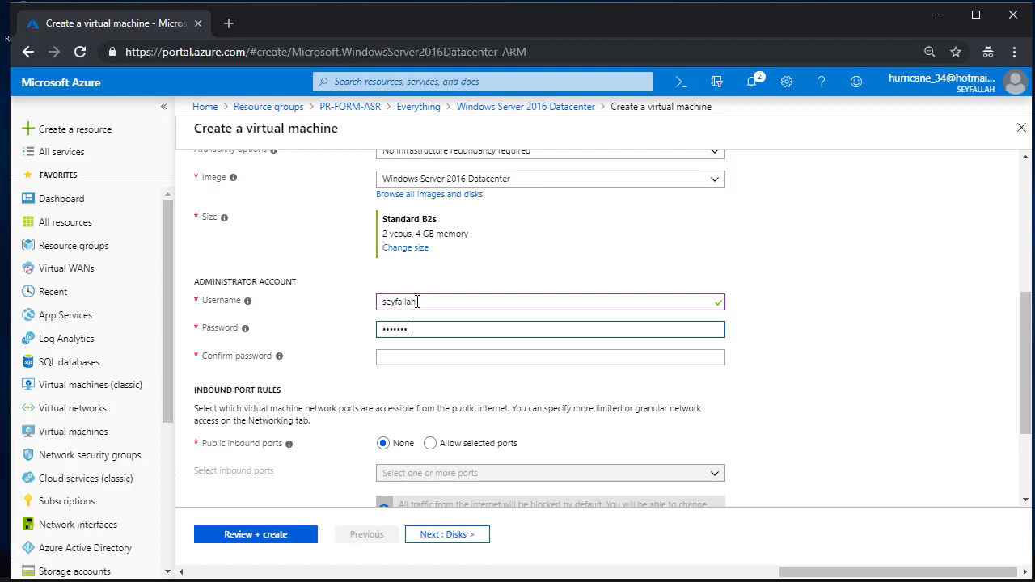
pyautogui.write('a')
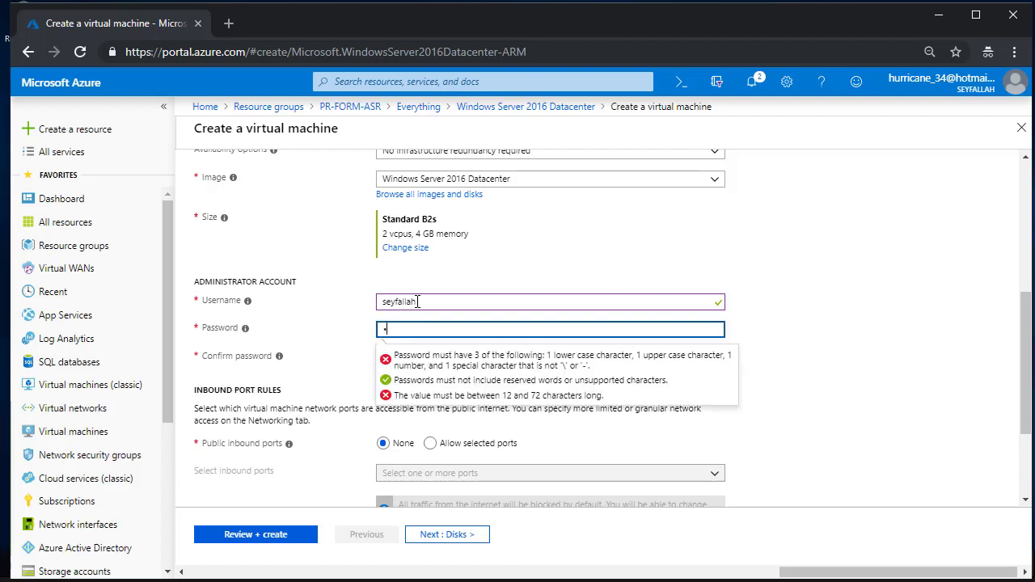
pyautogui.write('••••••')
pyautogui.press('Tab')
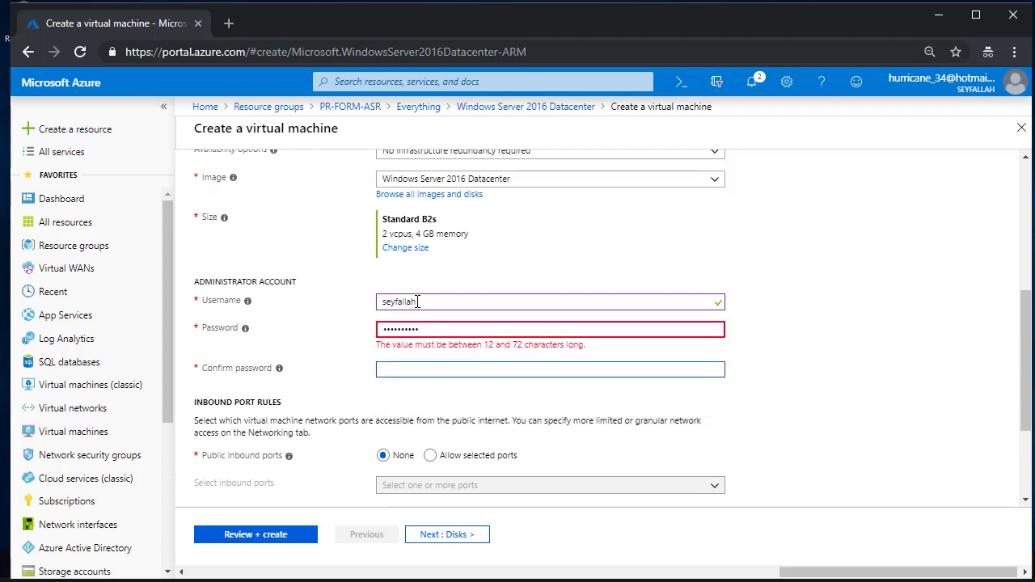
# Replace the administrator password with a longer one and repeat it as the confirmation password
pyautogui.click(429, 329)
pyautogui.hotkey('ctrl', 'a')
pyautogui.write('•••••••')
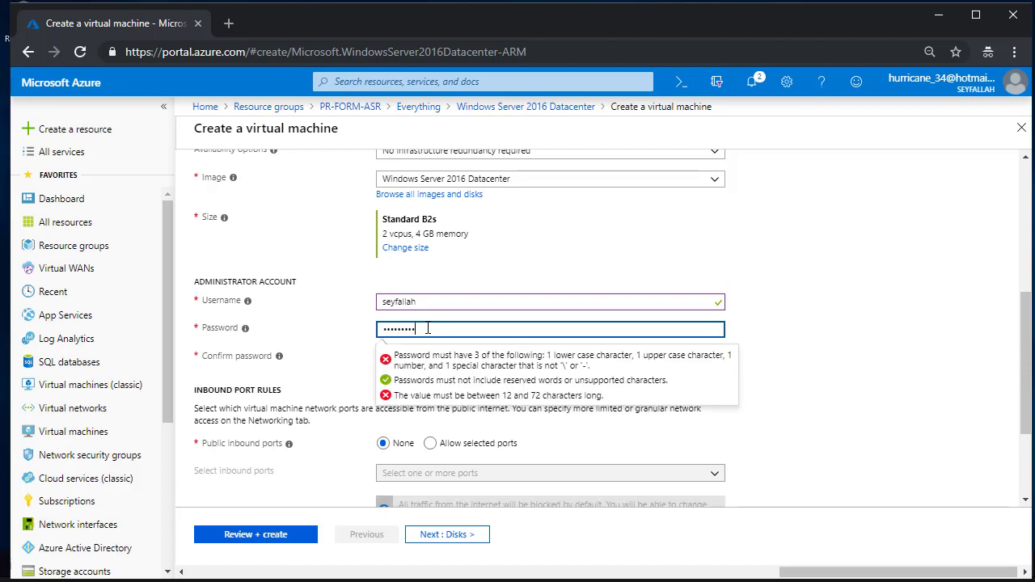
pyautogui.write('•')
pyautogui.press('Tab')
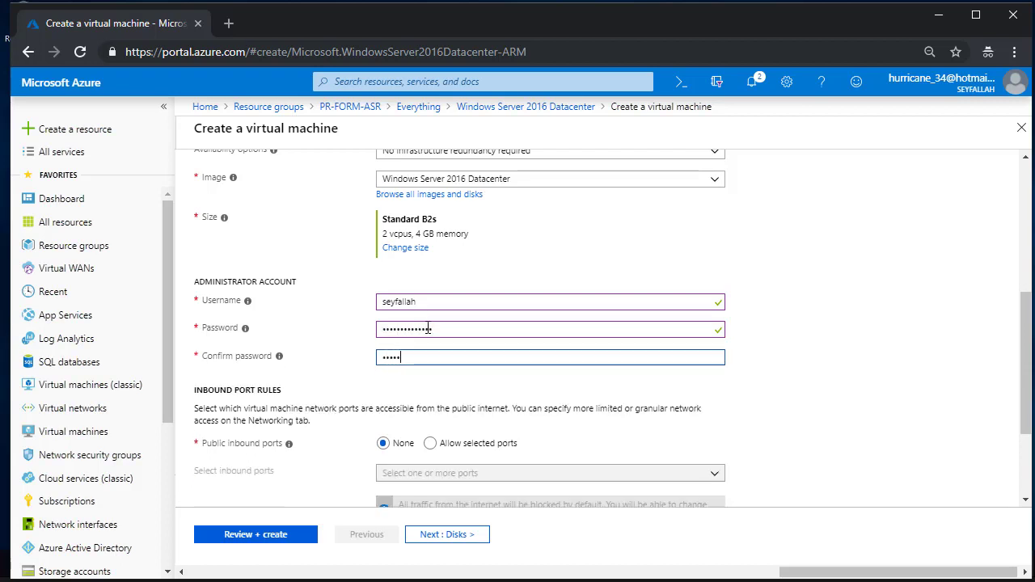
pyautogui.write('••••')
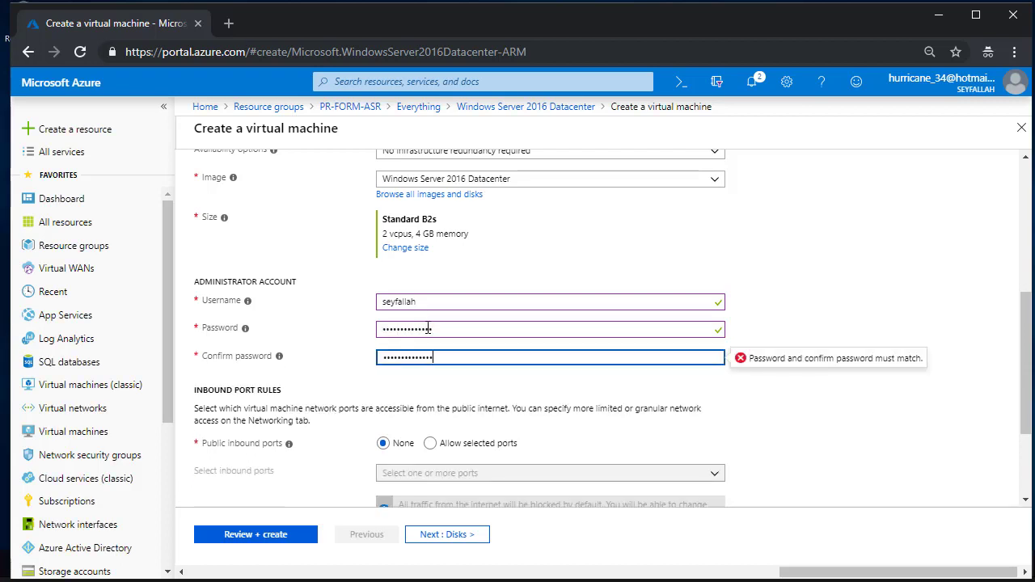
pyautogui.click(795, 354)
# Allow selected public inbound ports on the virtual machine and choose RDP (3389)
pyautogui.scroll(-2, 719, 273)
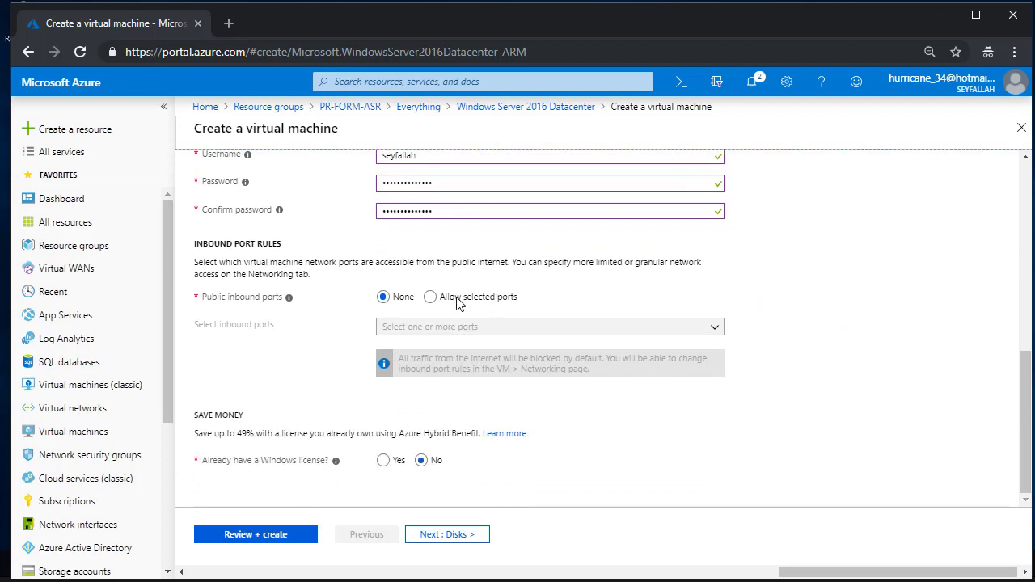
pyautogui.click(430, 299)
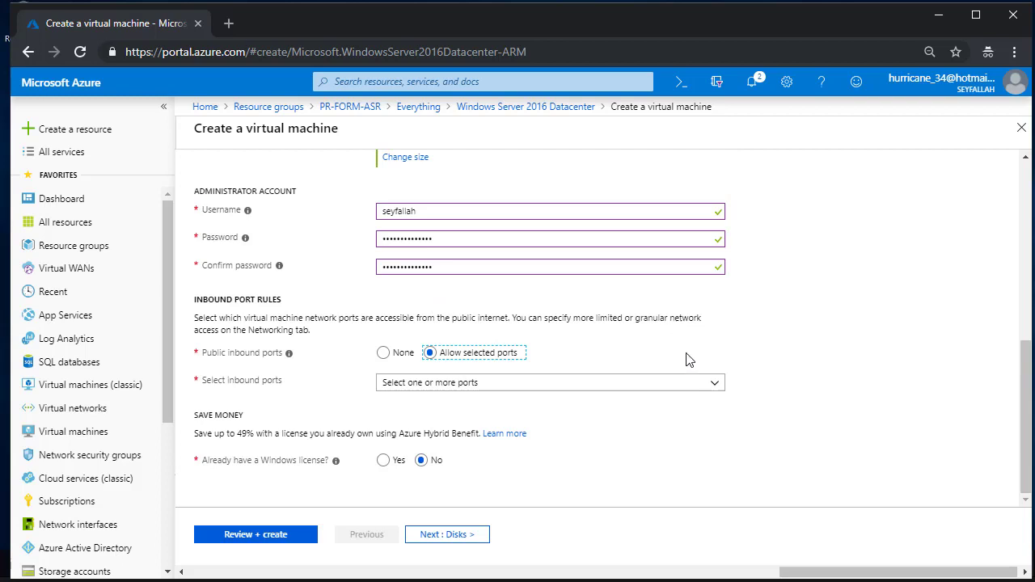
pyautogui.click(704, 385)
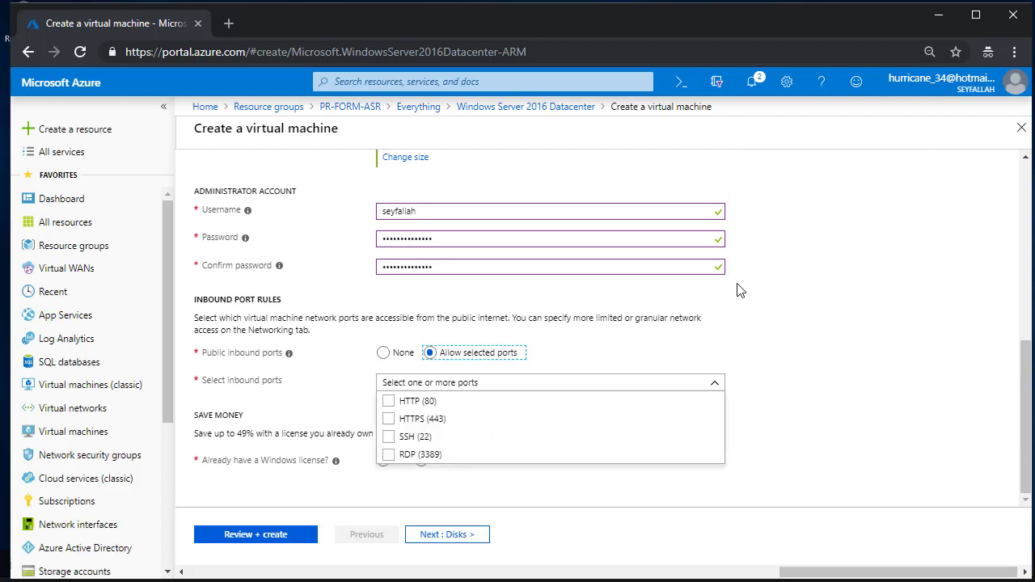
pyautogui.click(389, 455)
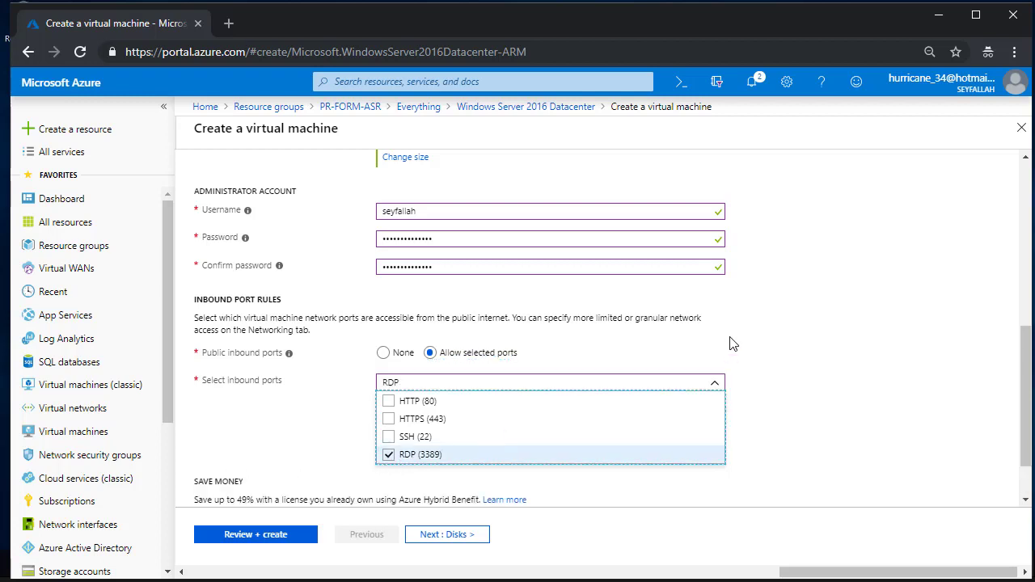
pyautogui.click(797, 307)
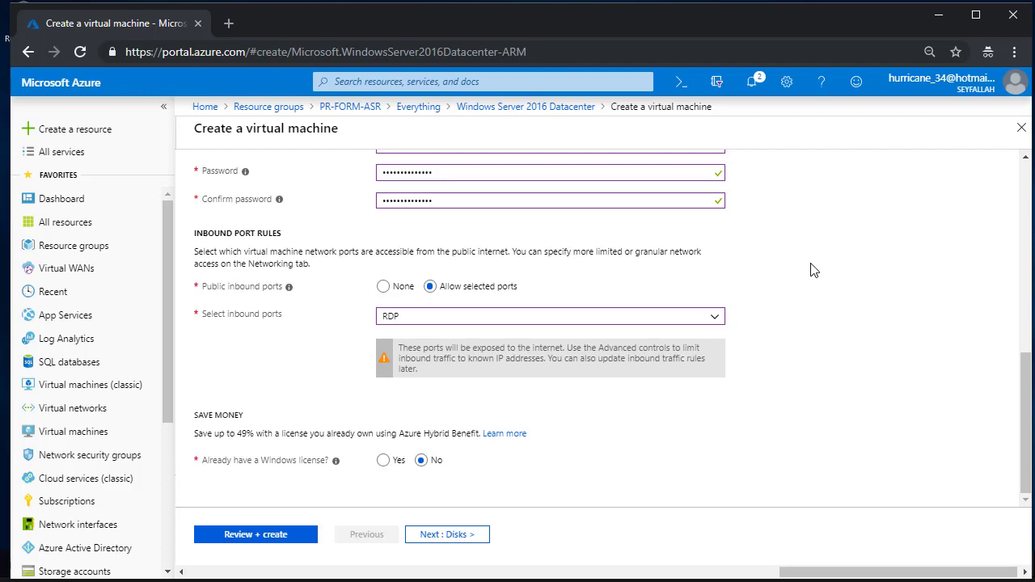
# Declare an existing Windows license for the Azure Hybrid Benefit and confirm its eligibility
pyautogui.scroll(6, 819, 247)
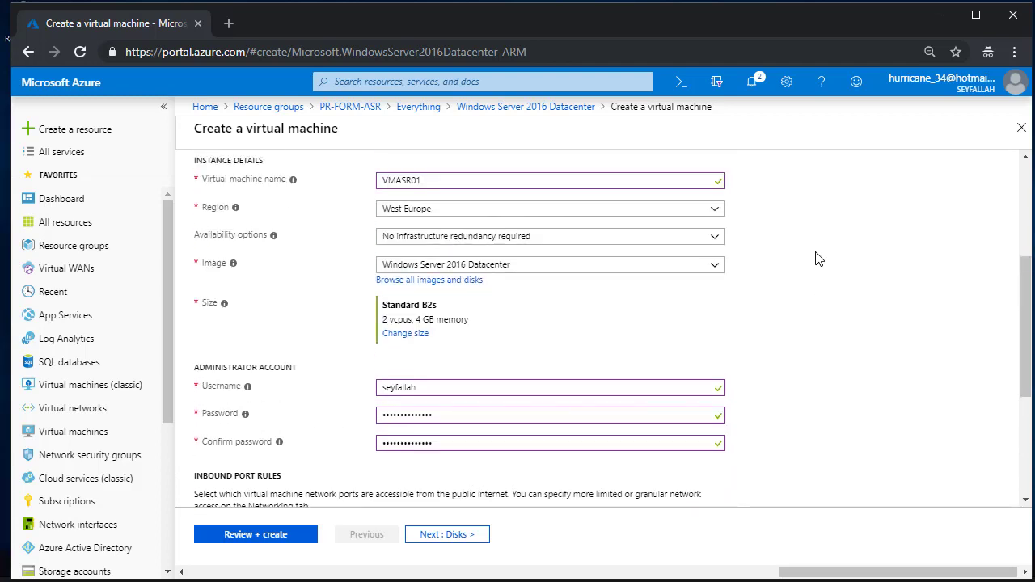
pyautogui.scroll(-6, 819, 258)
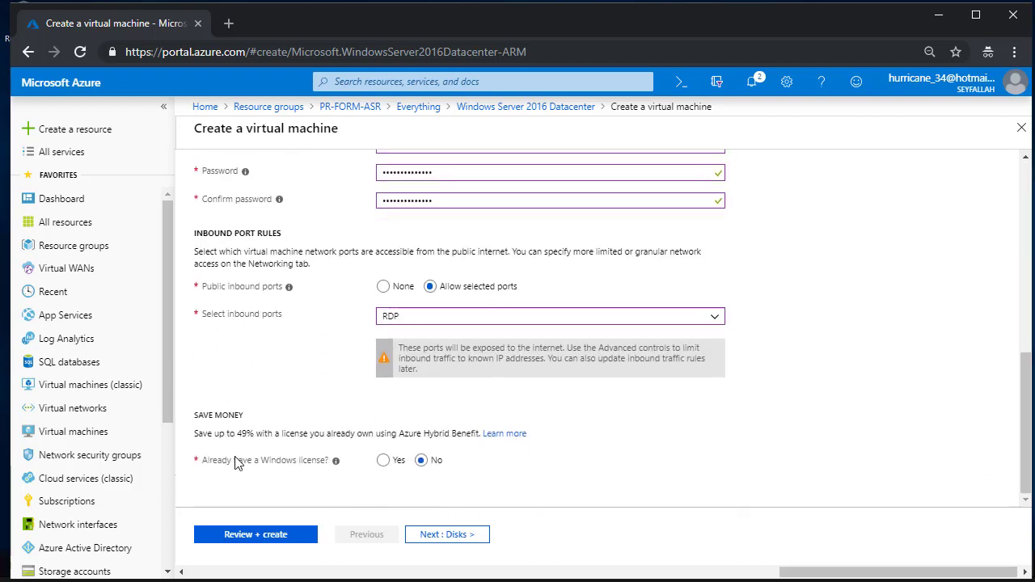
pyautogui.click(384, 463)
pyautogui.scroll(-1, 495, 447)
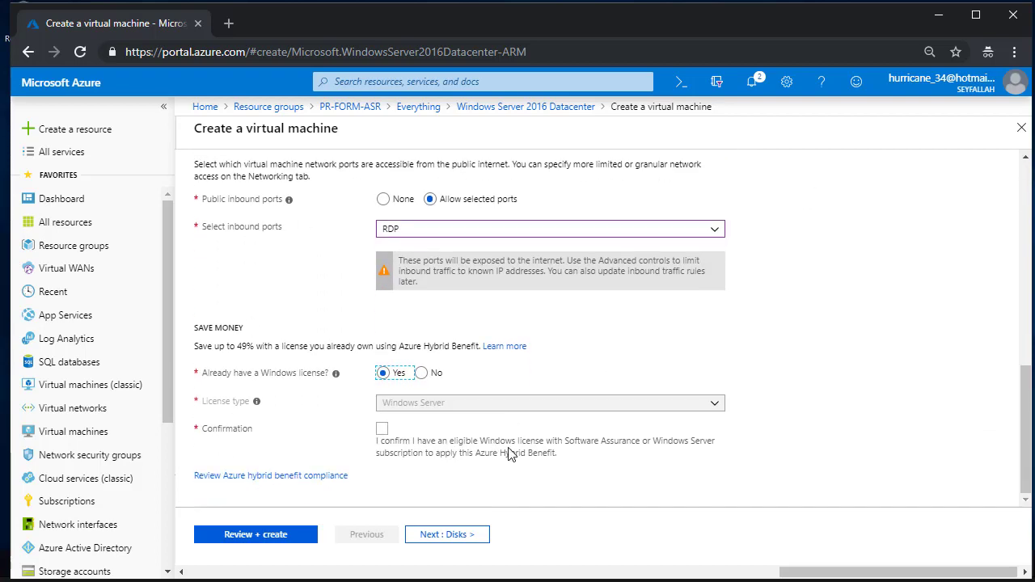
pyautogui.click(382, 430)
pyautogui.scroll(3, 475, 405)
pyautogui.scroll(-2, 474, 405)
# Continue to the disk settings and set the OS disk type to Standard SSD
pyautogui.click(428, 534)
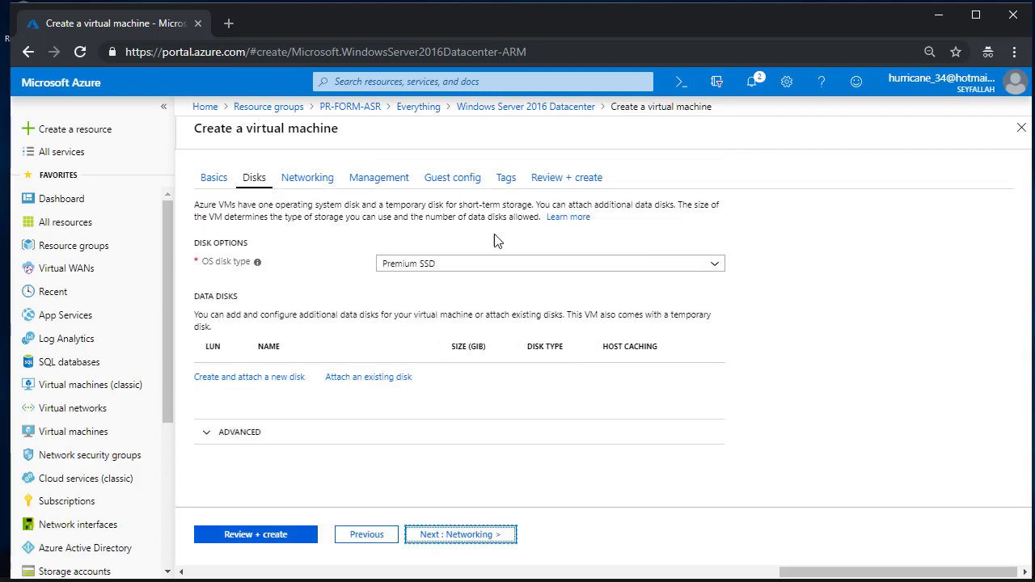
pyautogui.click(696, 265)
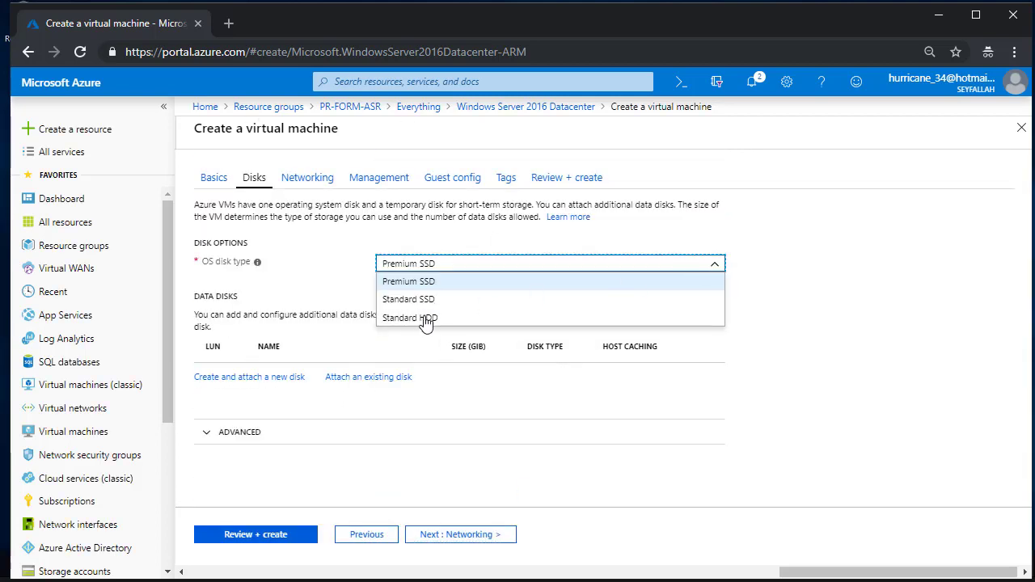
pyautogui.click(405, 304)
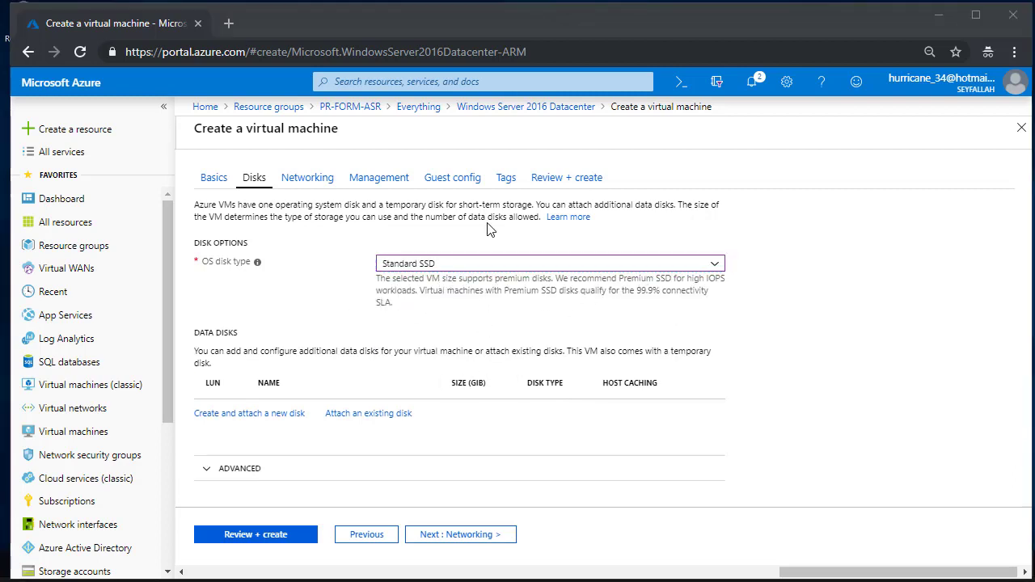
# Continue to the networking settings and keep ASRvNet as the virtual network
pyautogui.click(458, 535)
pyautogui.scroll(-1, 552, 243)
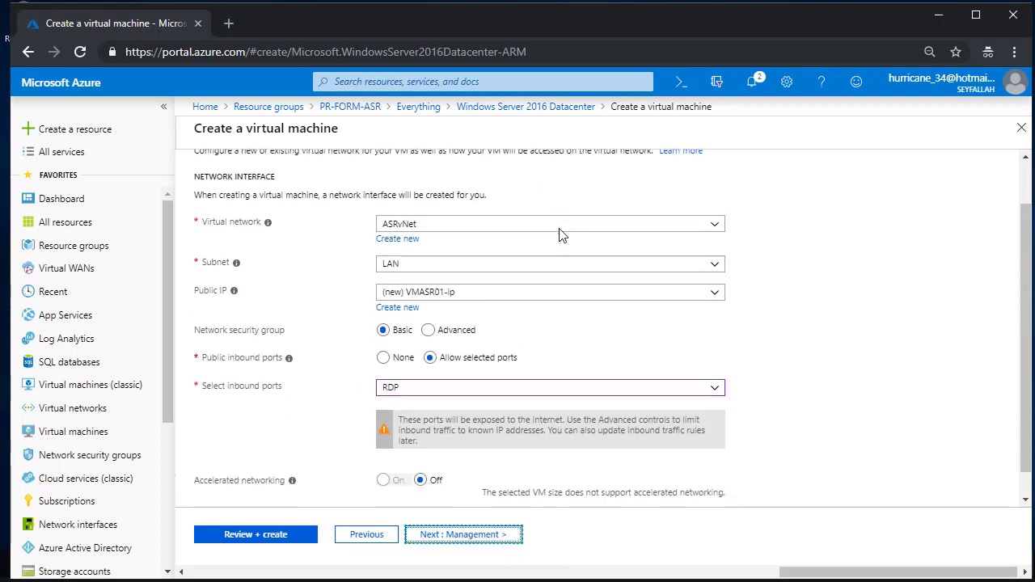
pyautogui.click(521, 203)
pyautogui.click(522, 203)
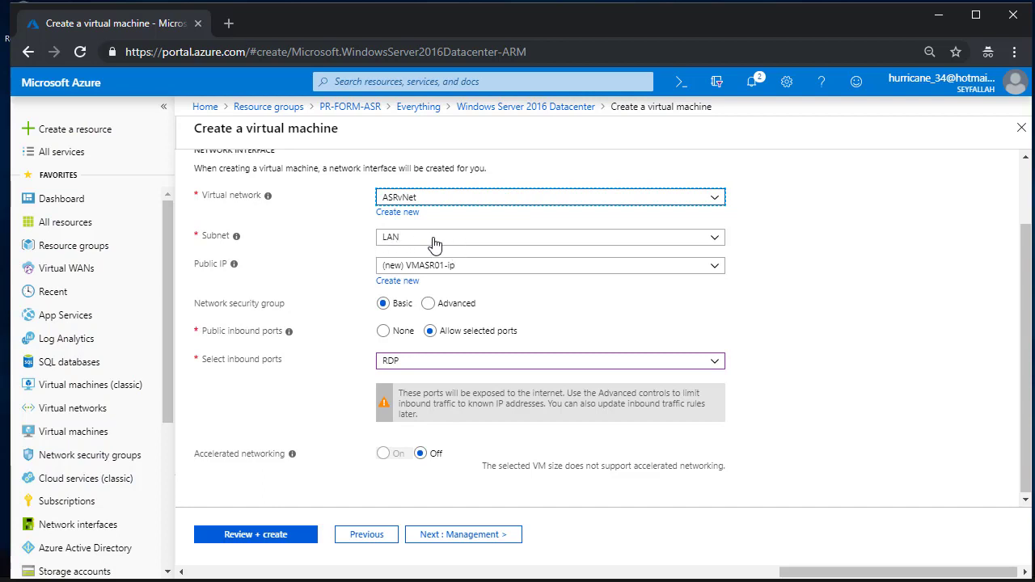
pyautogui.click(428, 304)
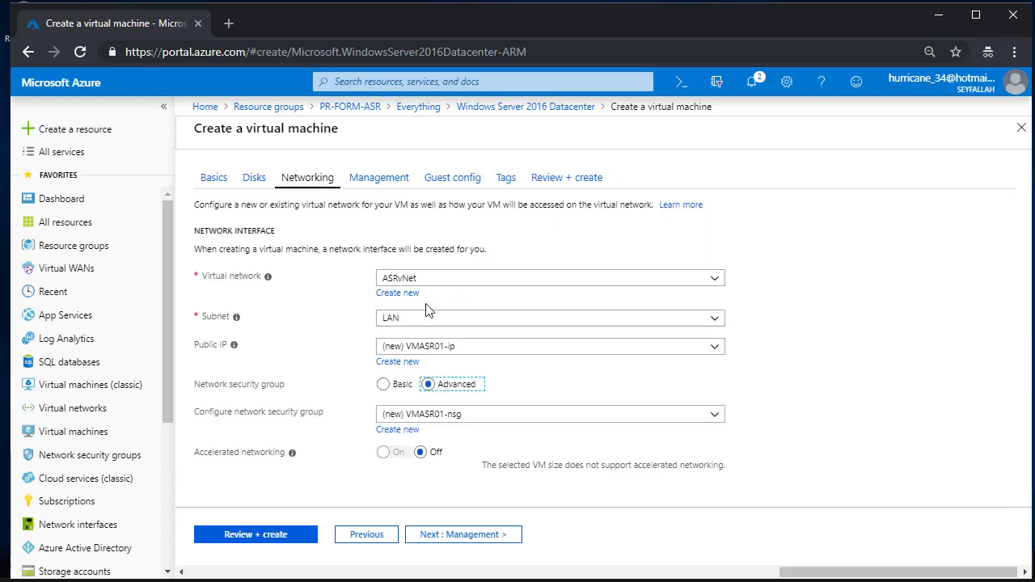
pyautogui.click(553, 417)
pyautogui.click(554, 417)
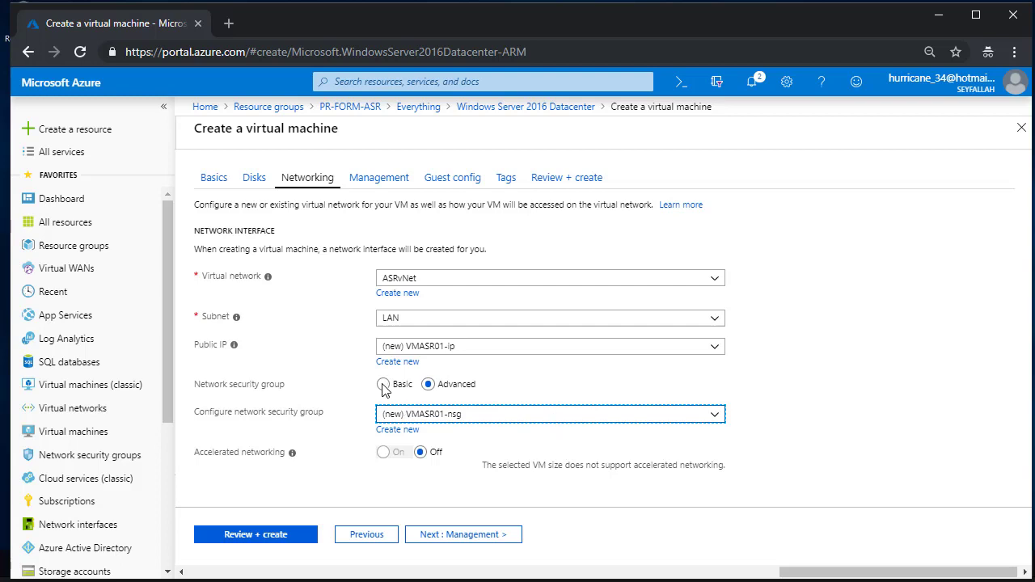
pyautogui.click(384, 385)
pyautogui.scroll(-1, 425, 316)
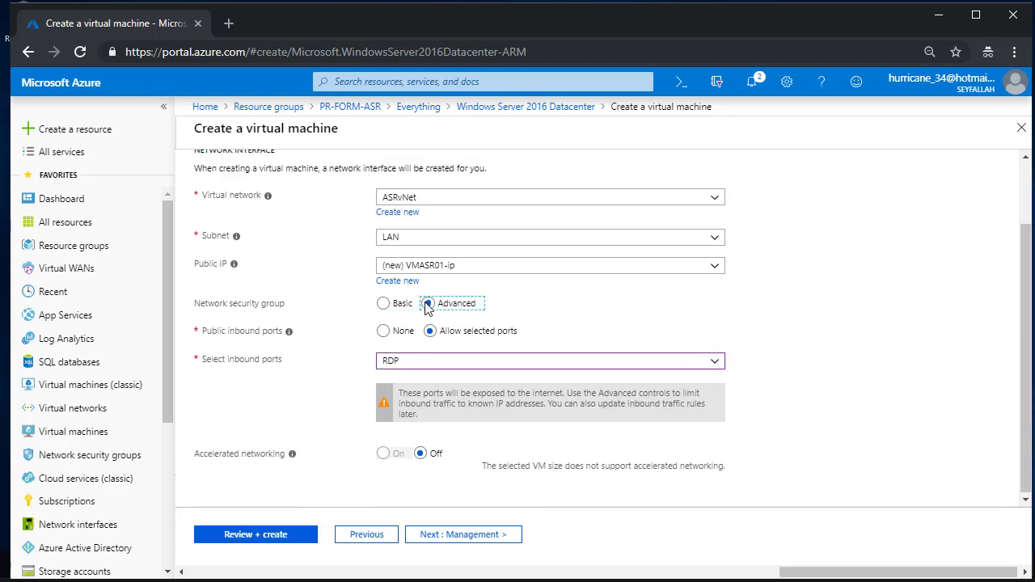
# Use the Advanced network security group option, create a new group named NSGLAN, and continue to the management settings
pyautogui.click(426, 311)
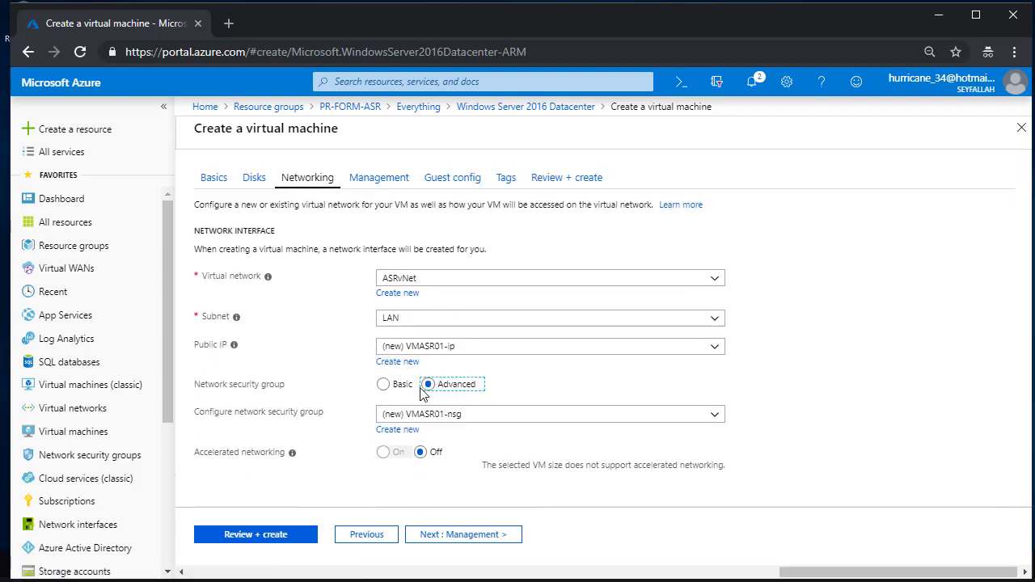
pyautogui.click(402, 431)
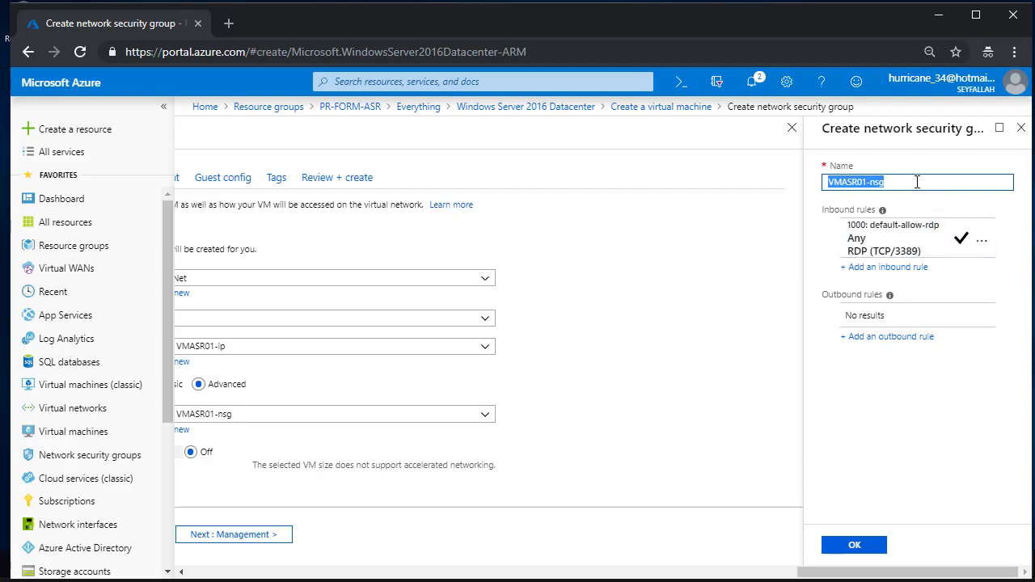
pyautogui.write('NSGLAN')
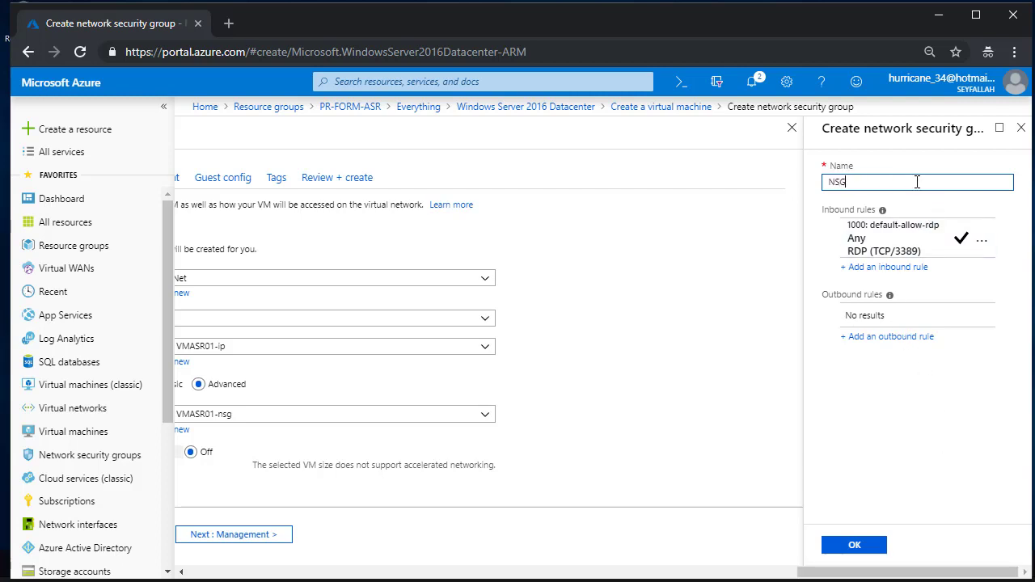
pyautogui.click(857, 546)
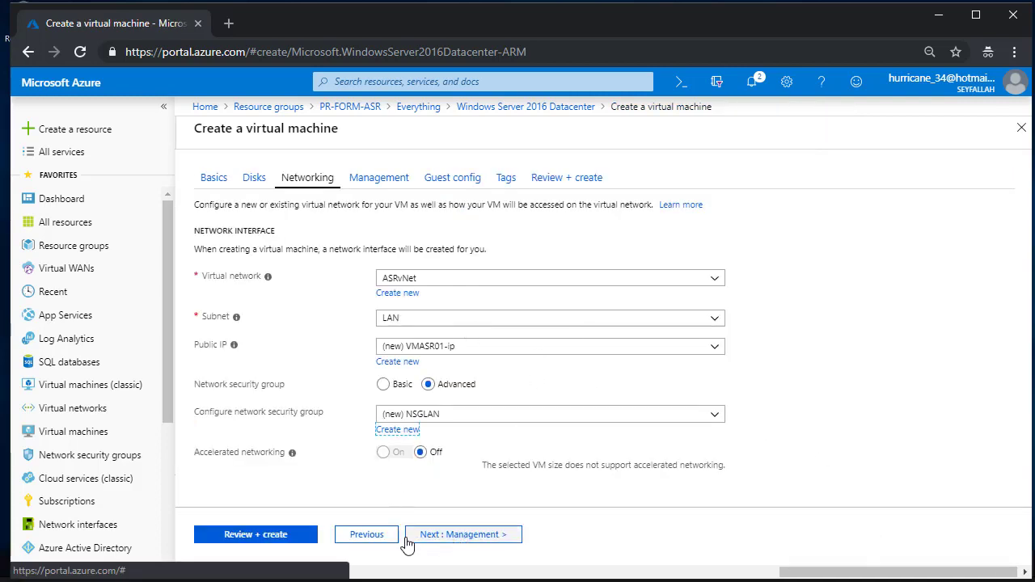
pyautogui.click(451, 535)
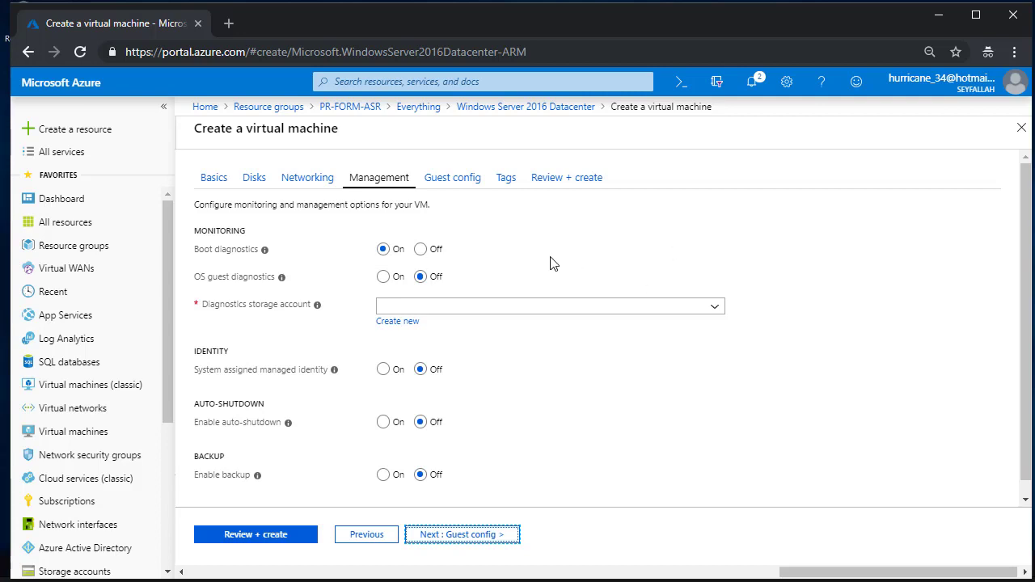
pyautogui.click(383, 277)
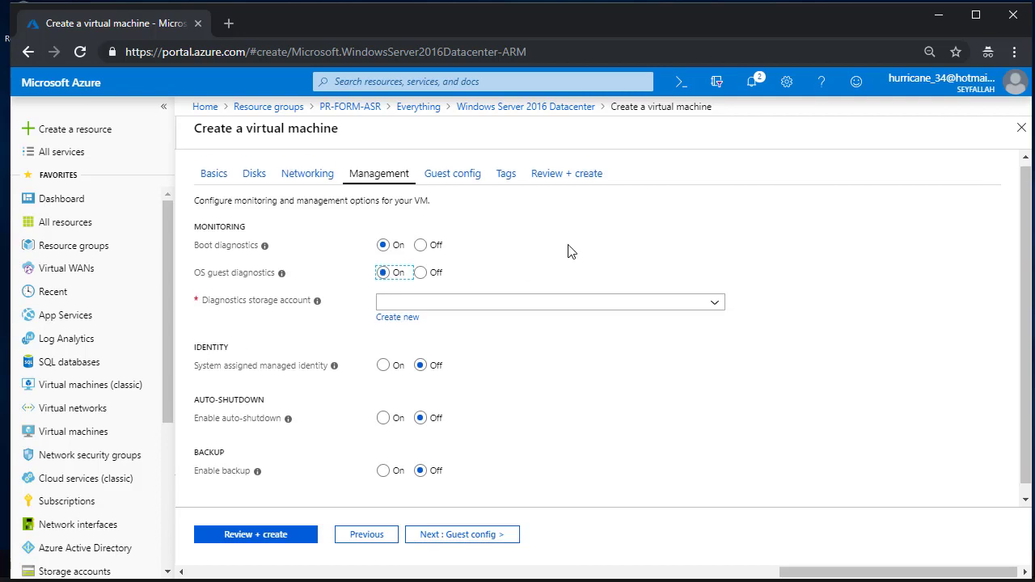
pyautogui.click(591, 289)
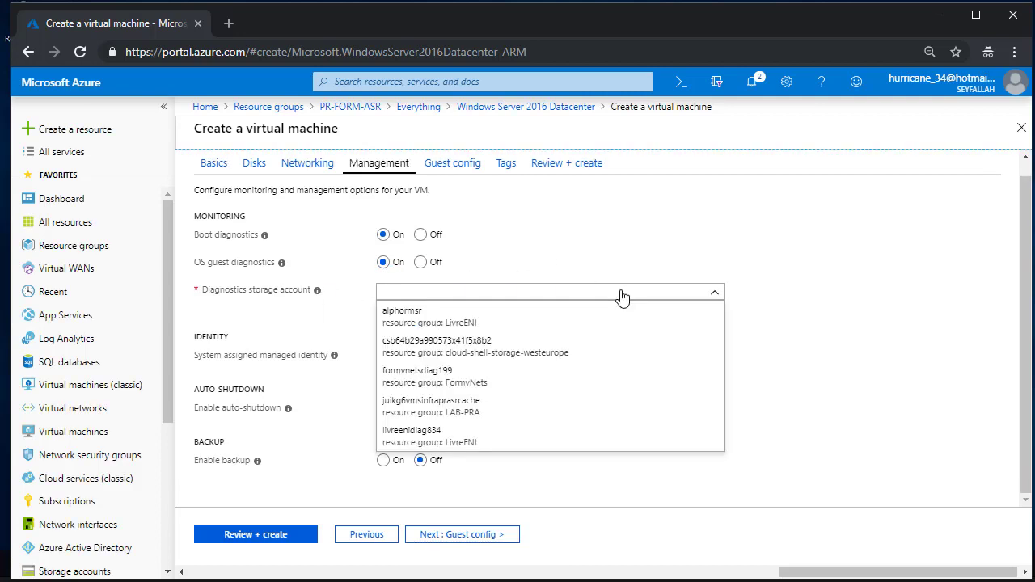
pyautogui.click(614, 291)
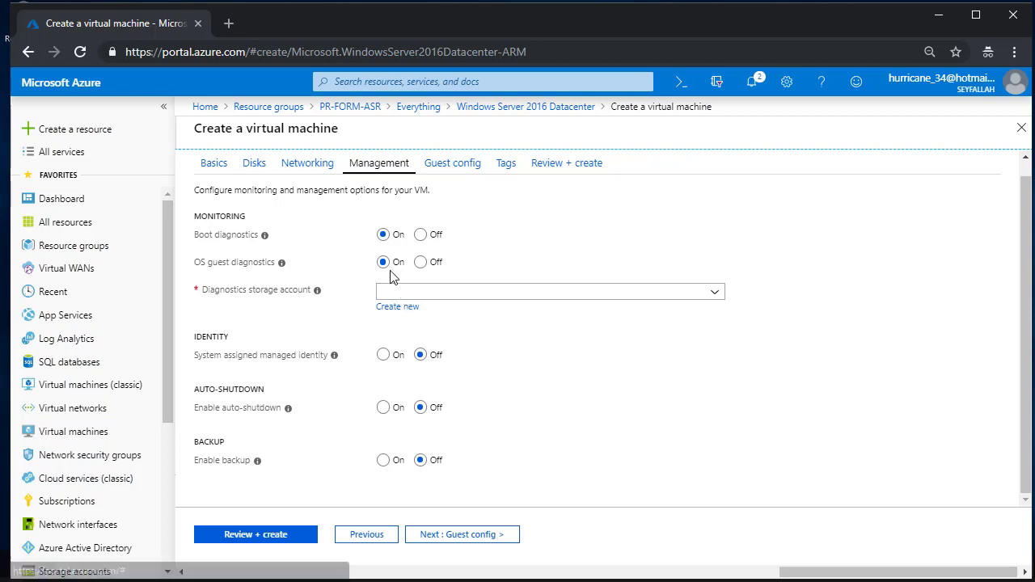
pyautogui.click(421, 263)
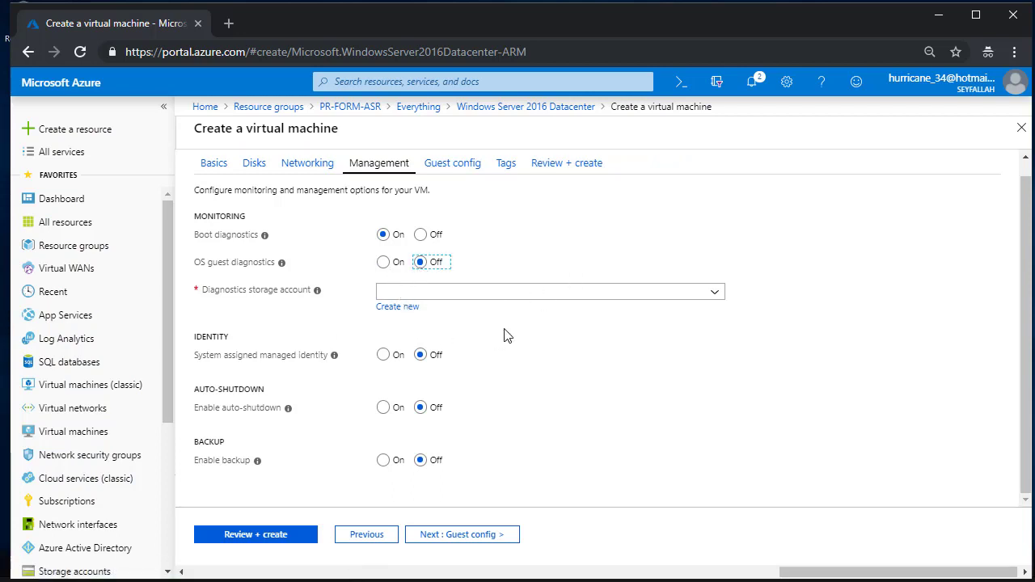
# Proceed through the guest configuration and tags without adding anything, up to the final review of the virtual machine
pyautogui.click(450, 539)
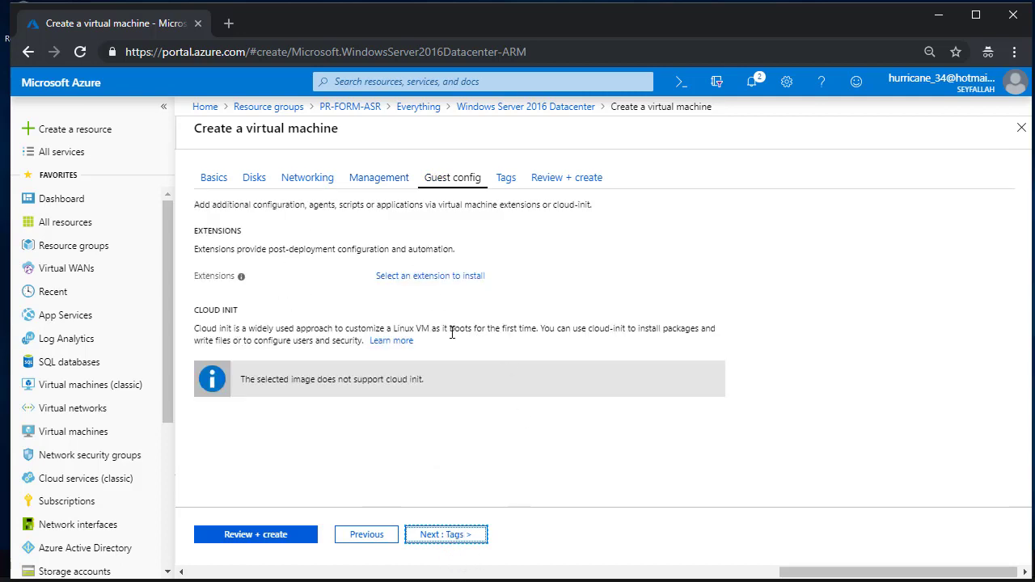
pyautogui.click(462, 539)
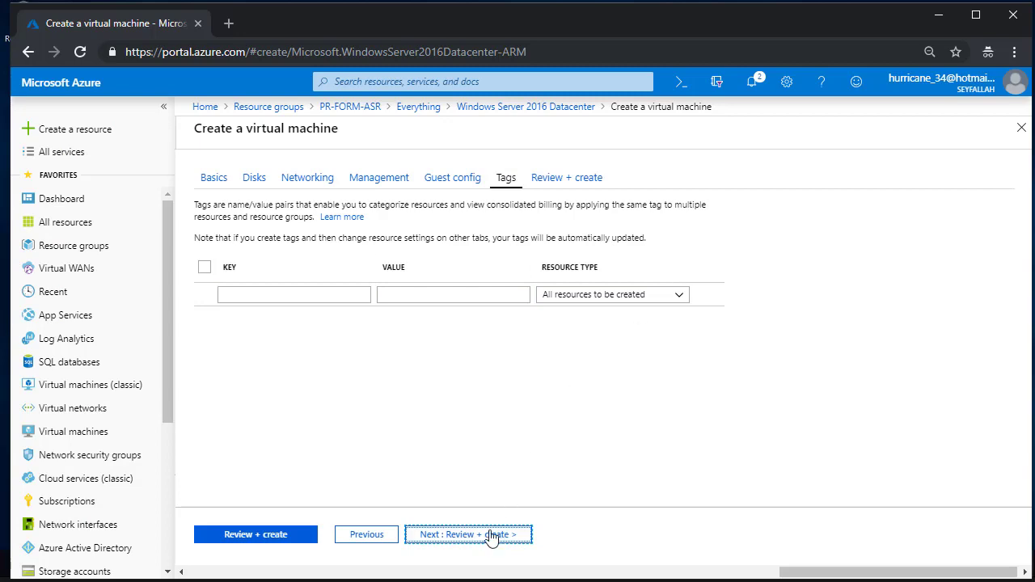
pyautogui.click(497, 535)
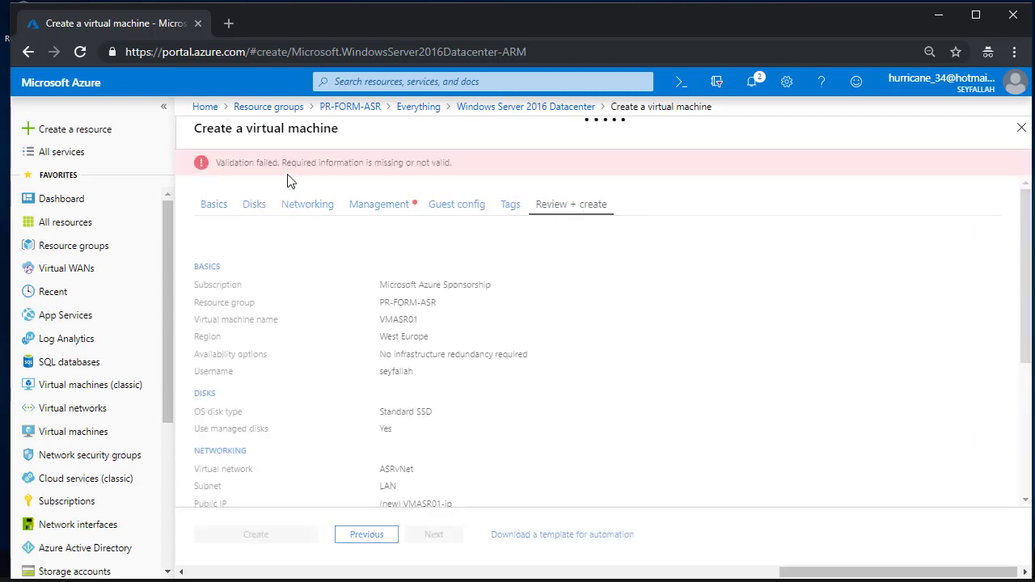
# Return from the final review to the management settings and turn boot diagnostics off
pyautogui.scroll(-3, 691, 348)
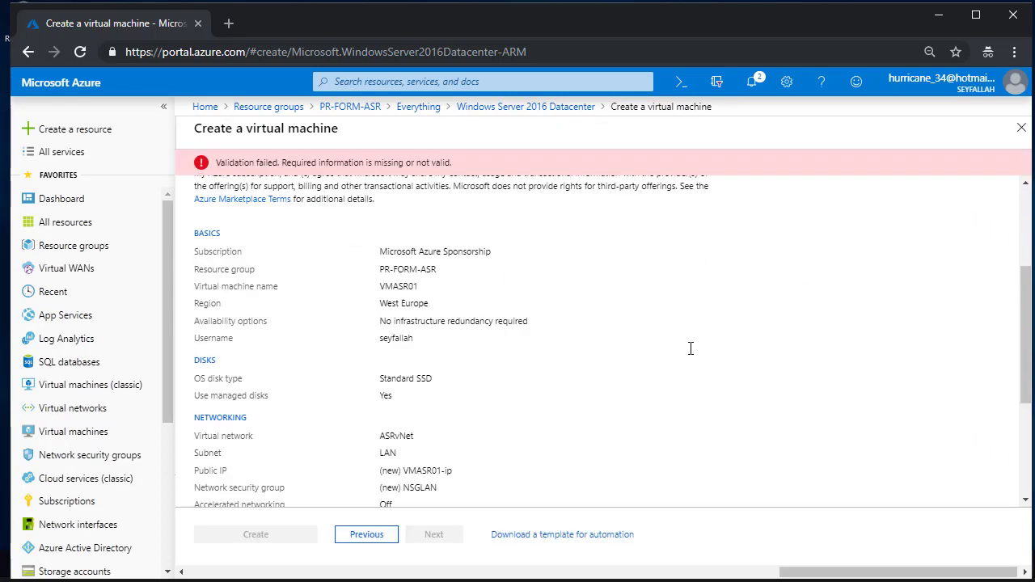
pyautogui.scroll(3, 569, 340)
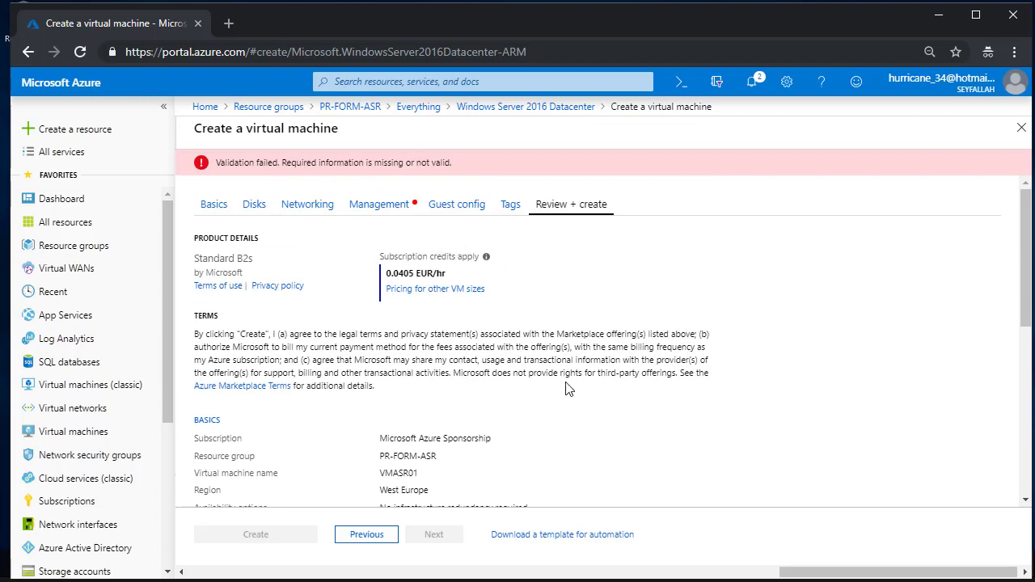
pyautogui.scroll(-5, 568, 364)
pyautogui.scroll(5, 569, 363)
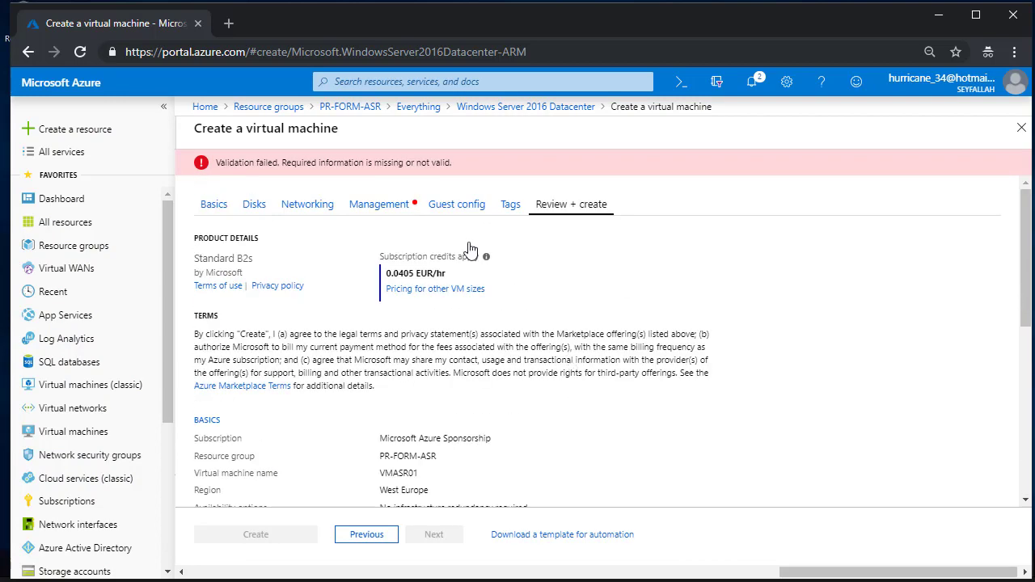
pyautogui.click(403, 206)
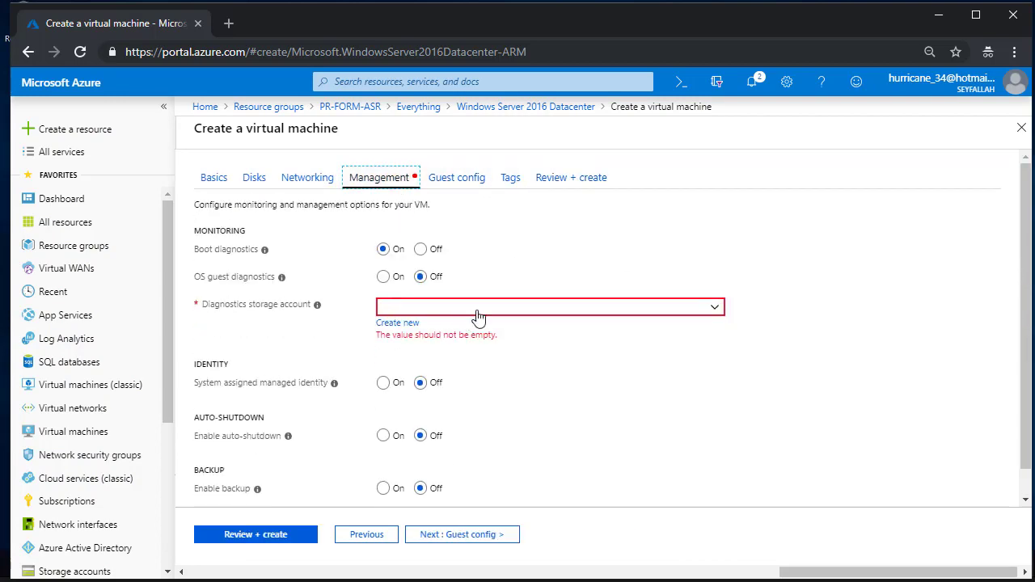
pyautogui.click(493, 308)
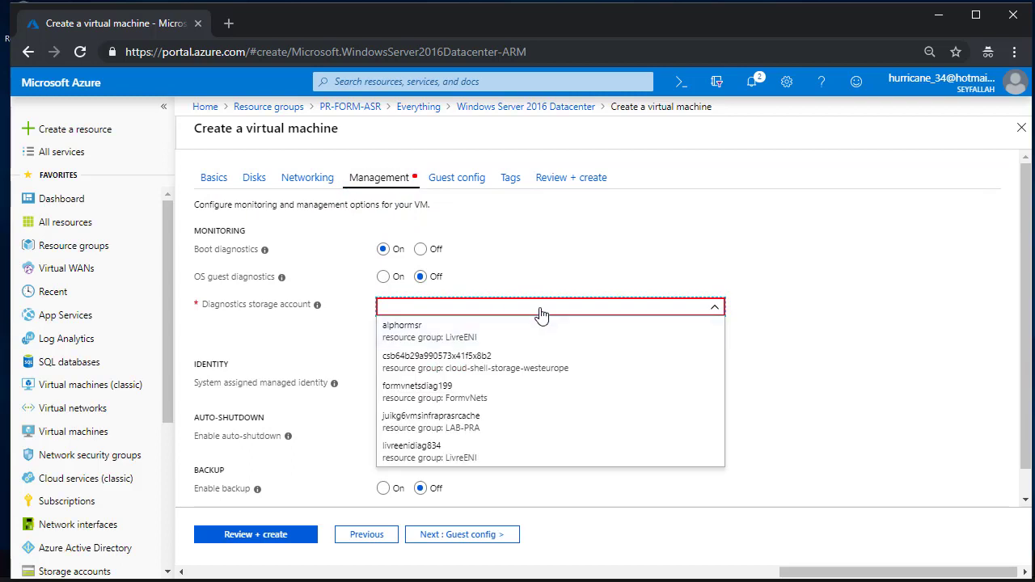
pyautogui.click(578, 308)
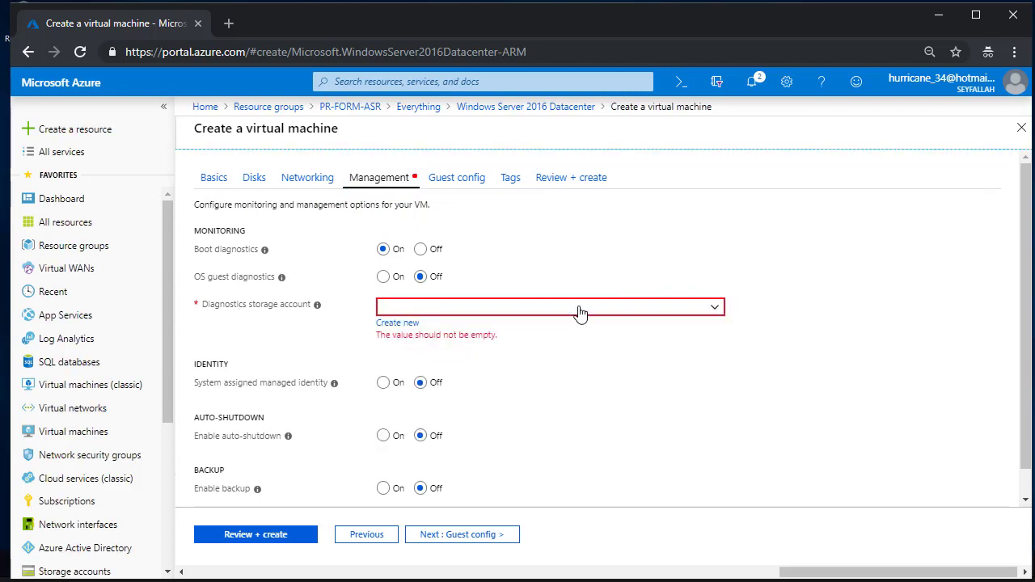
pyautogui.click(422, 250)
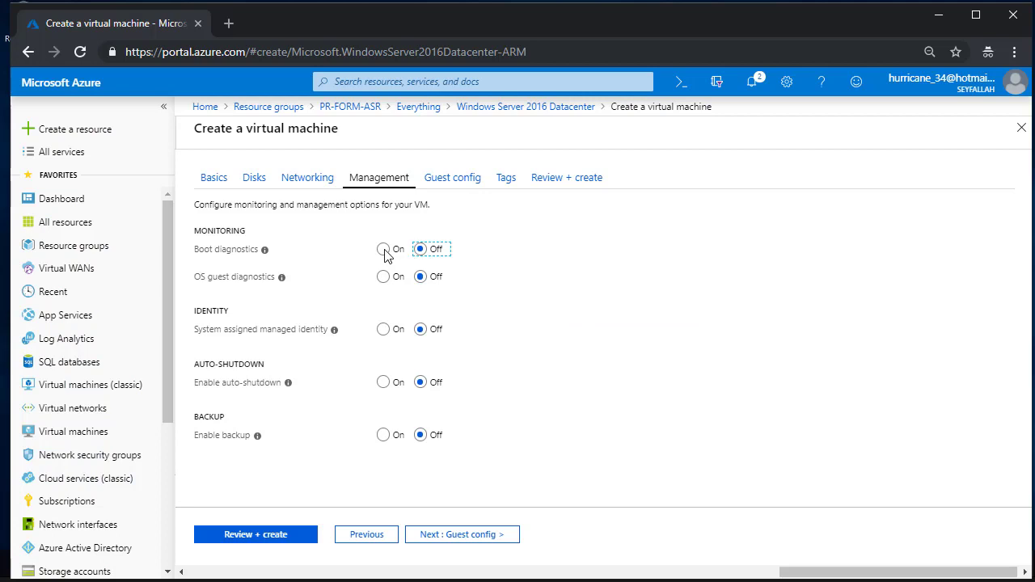
pyautogui.click(383, 250)
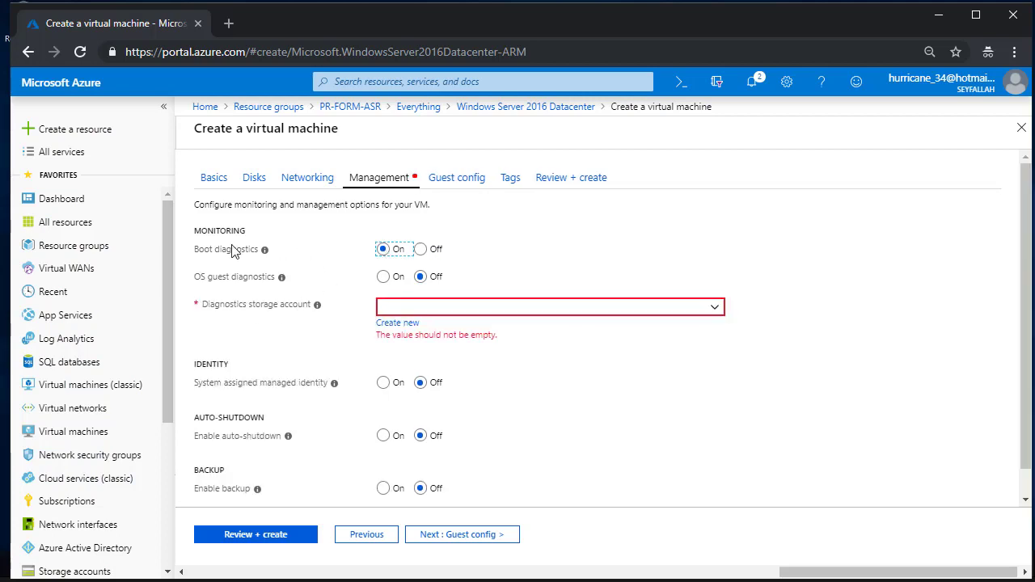
pyautogui.click(421, 251)
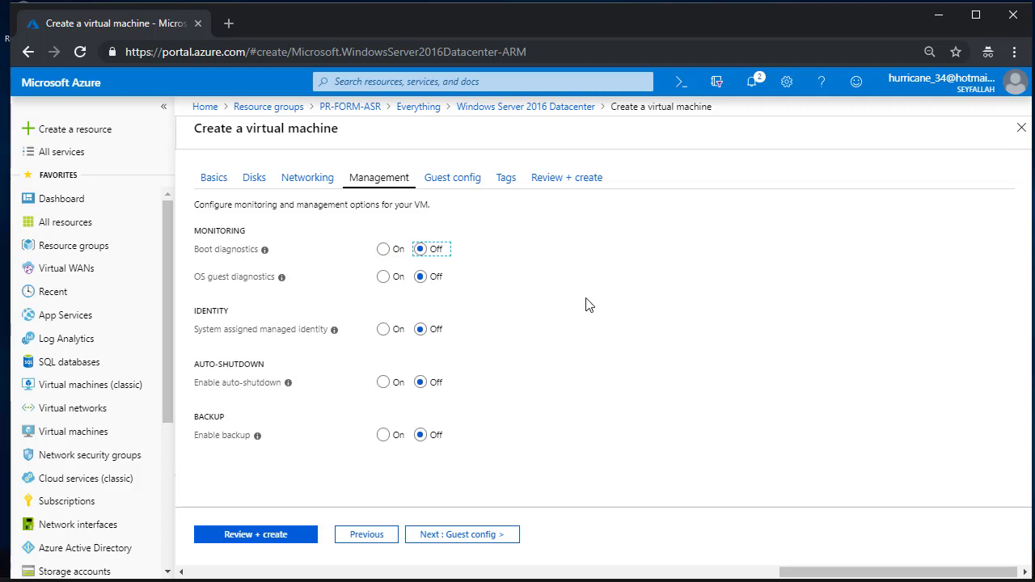
# Proceed through guest configuration and tags to the final review, check the summary, and create virtual machine VMASR01
pyautogui.click(462, 537)
pyautogui.click(469, 538)
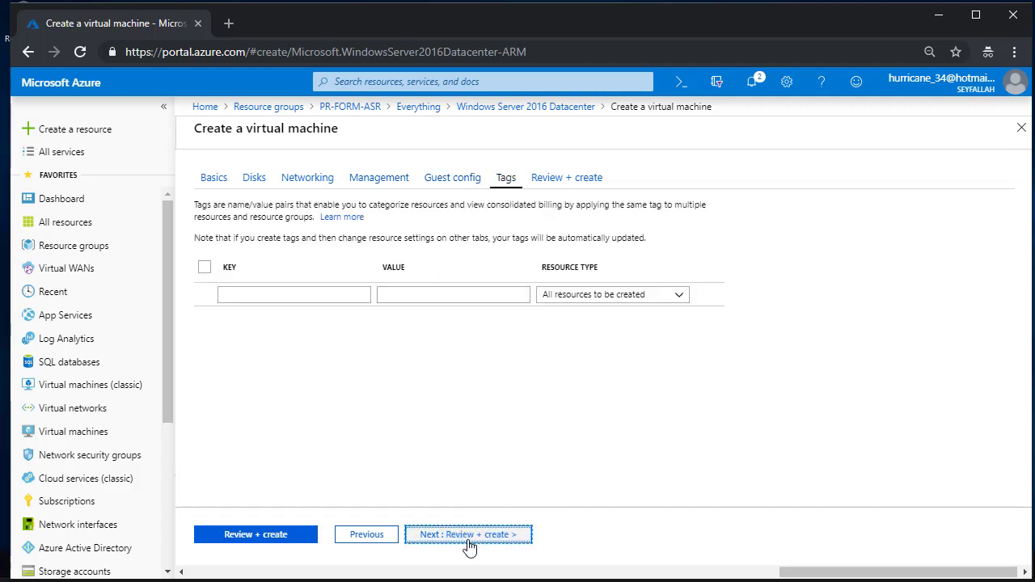
pyautogui.click(515, 538)
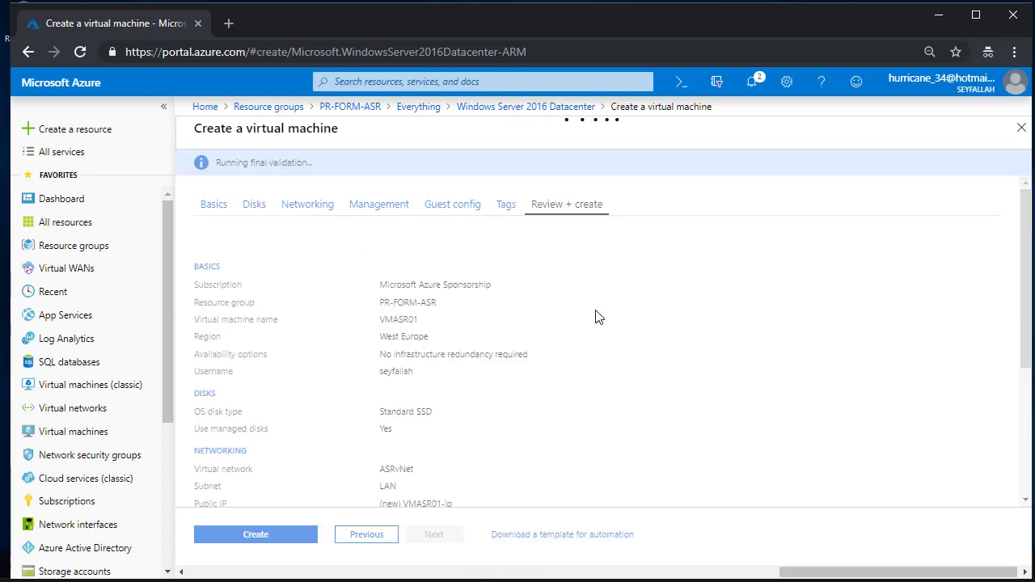
pyautogui.moveTo(227, 162); pyautogui.dragTo(253, 164)
pyautogui.click(263, 163)
pyautogui.scroll(-8, 549, 301)
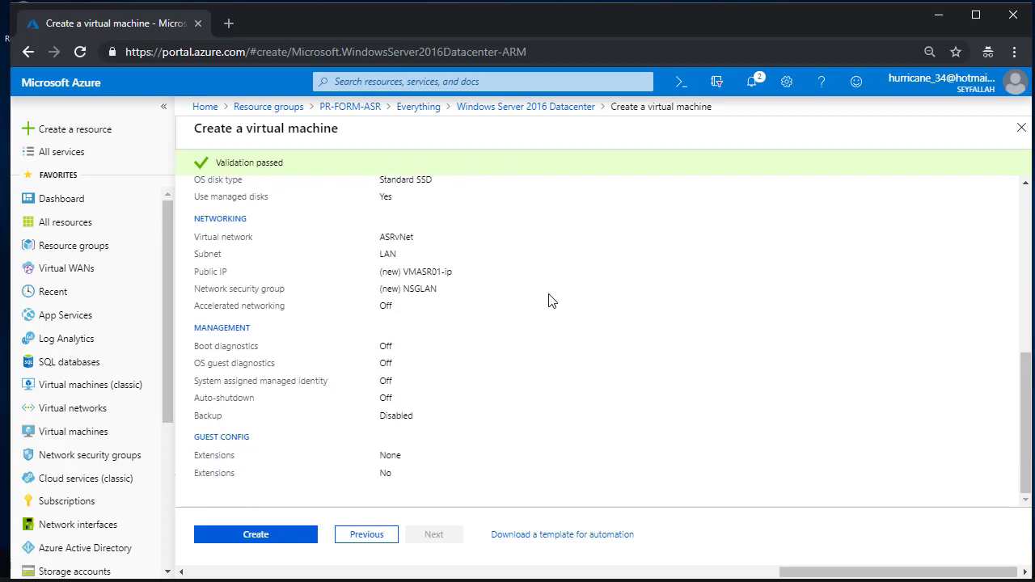
pyautogui.scroll(10, 549, 301)
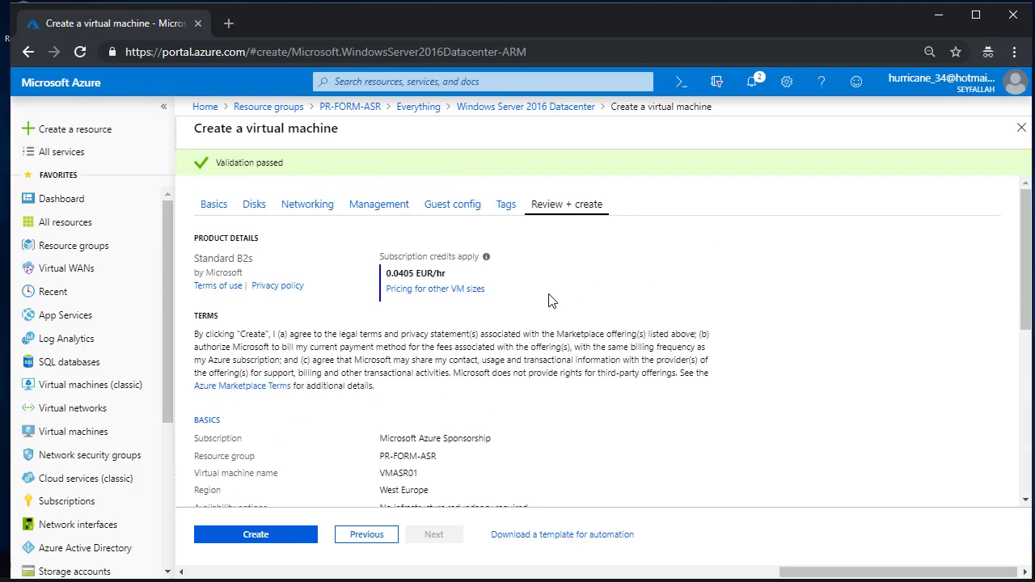
pyautogui.click(270, 537)
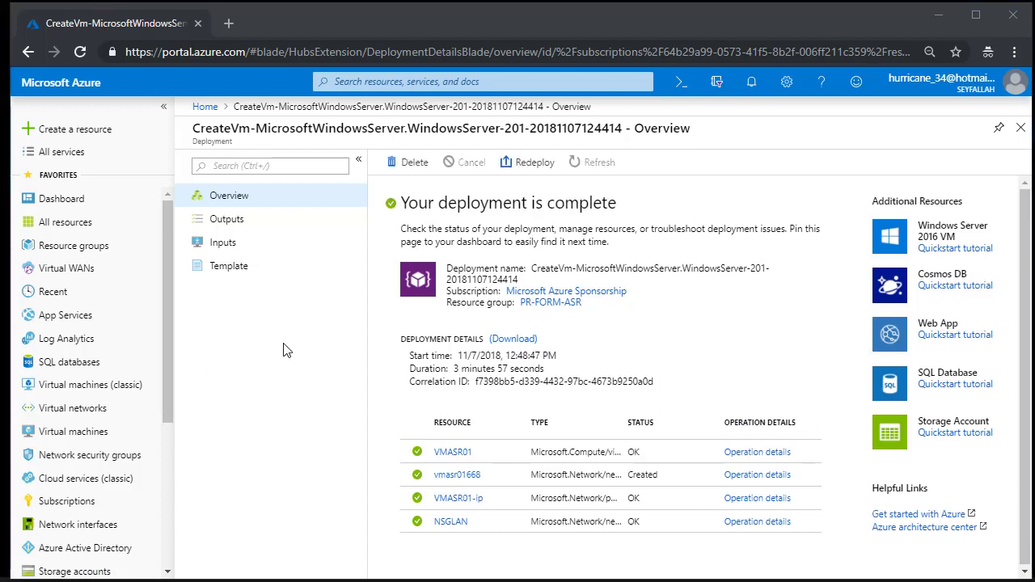
# Open the VMASR01 virtual machine from the PR-FORM-ASR resource group
pyautogui.moveTo(457, 202); pyautogui.dragTo(601, 202)
pyautogui.moveTo(439, 202); pyautogui.dragTo(627, 206)
pyautogui.click(627, 206)
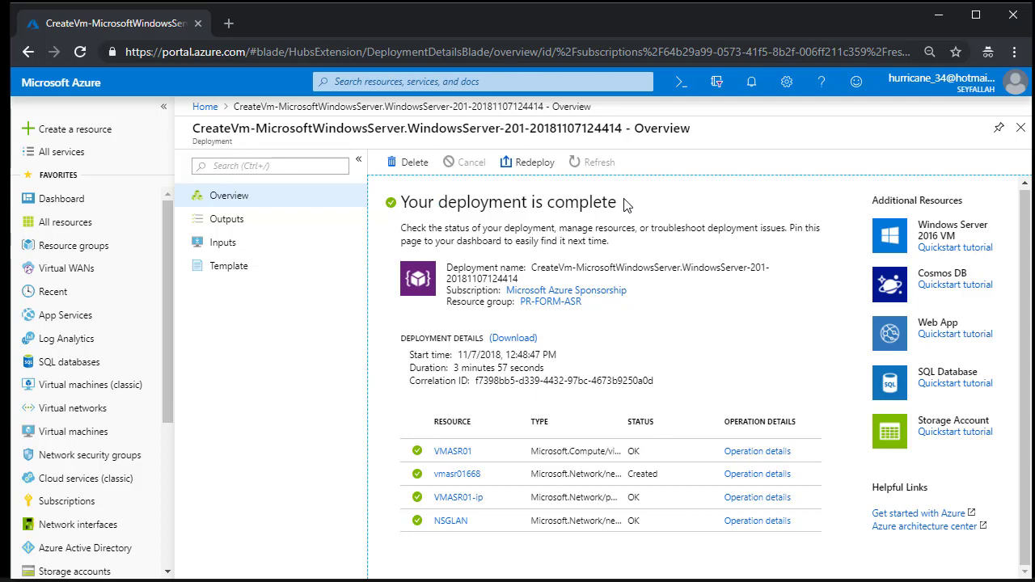
pyautogui.click(88, 247)
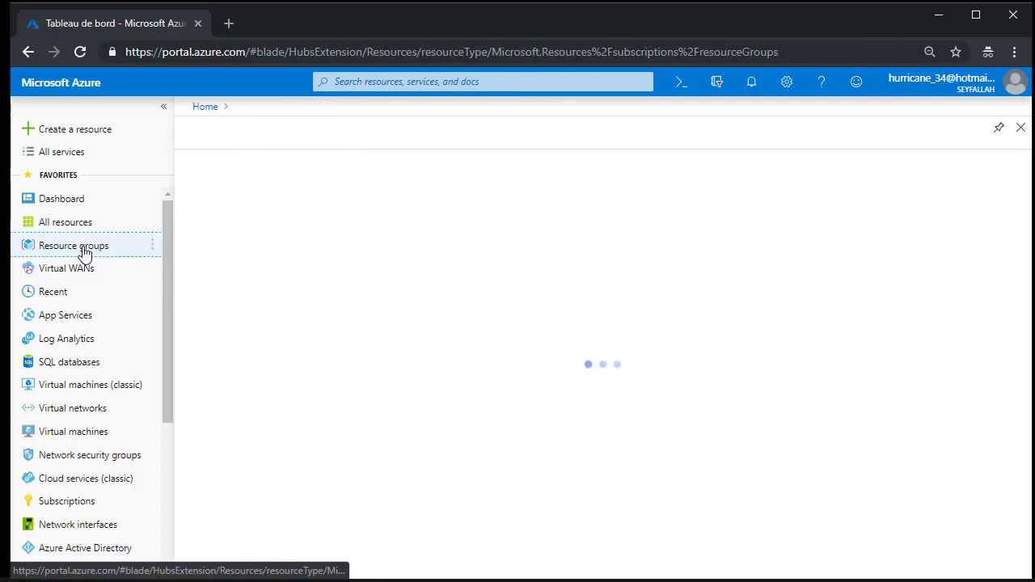
pyautogui.scroll(-2, 436, 324)
pyautogui.scroll(-2, 437, 340)
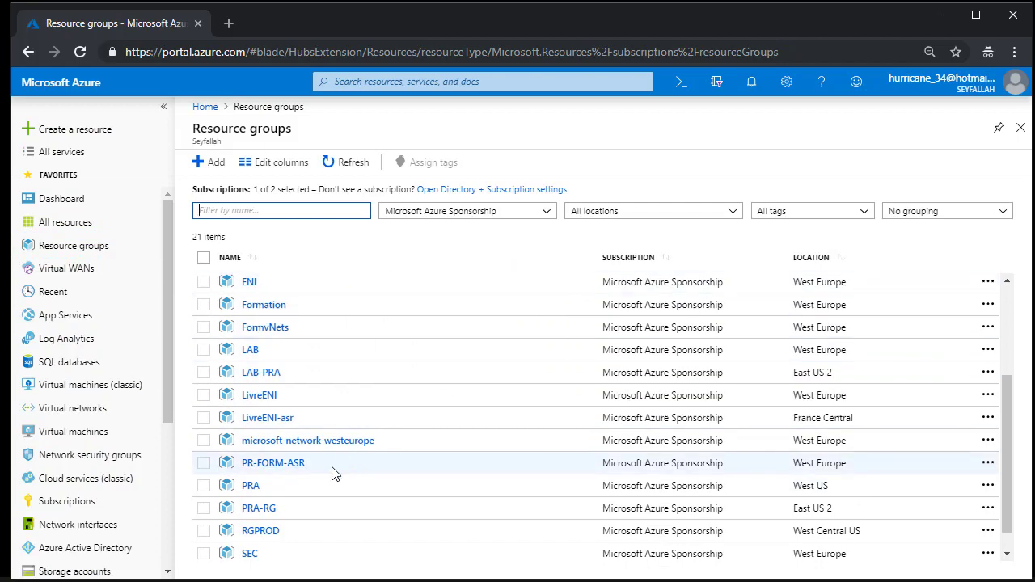
pyautogui.click(304, 467)
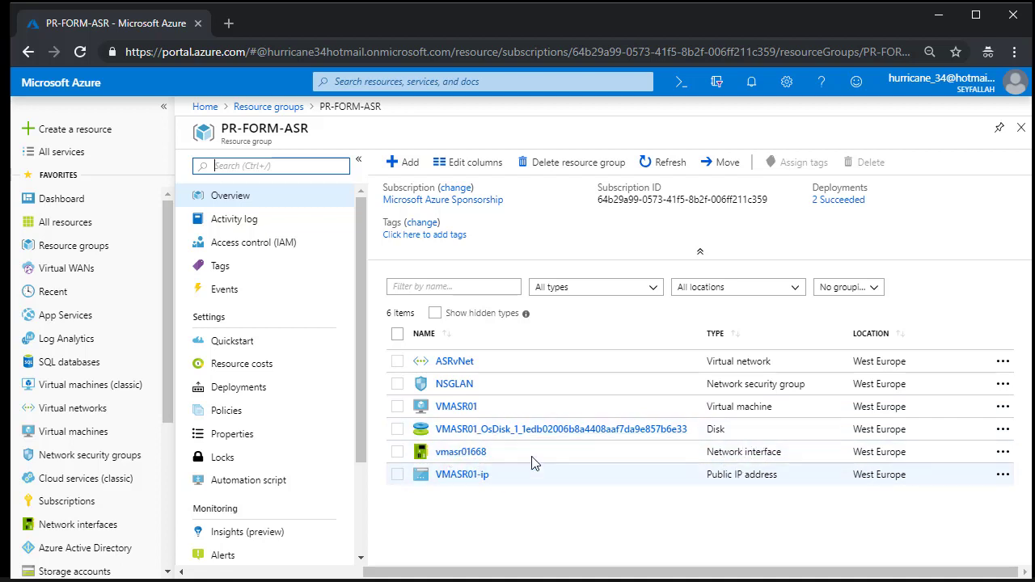
pyautogui.click(456, 409)
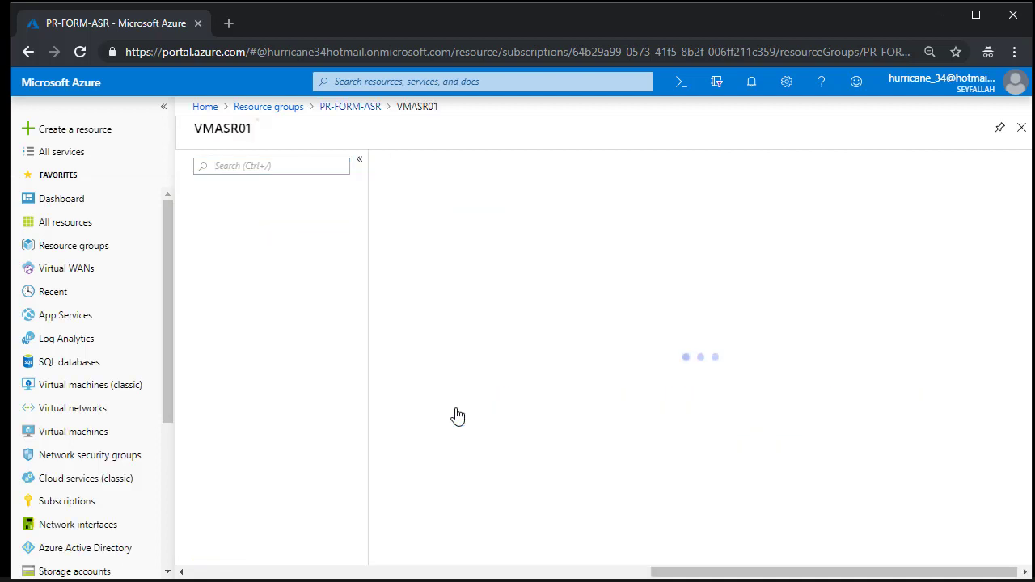
# Download the RDP file for VMASR01 using its public IP address and launch the remote desktop connection
pyautogui.click(414, 167)
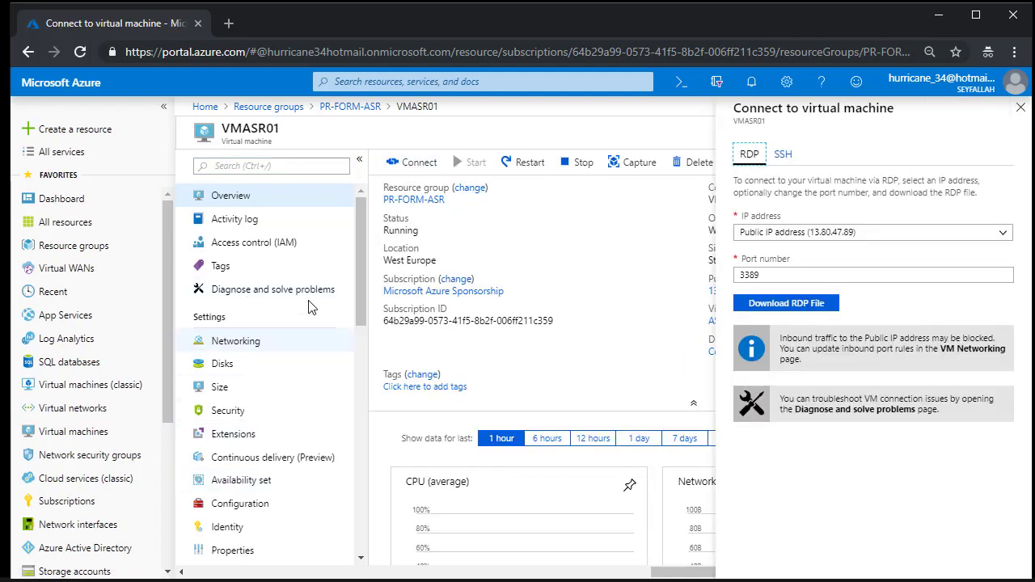
pyautogui.scroll(-8, 278, 323)
pyautogui.scroll(8, 273, 271)
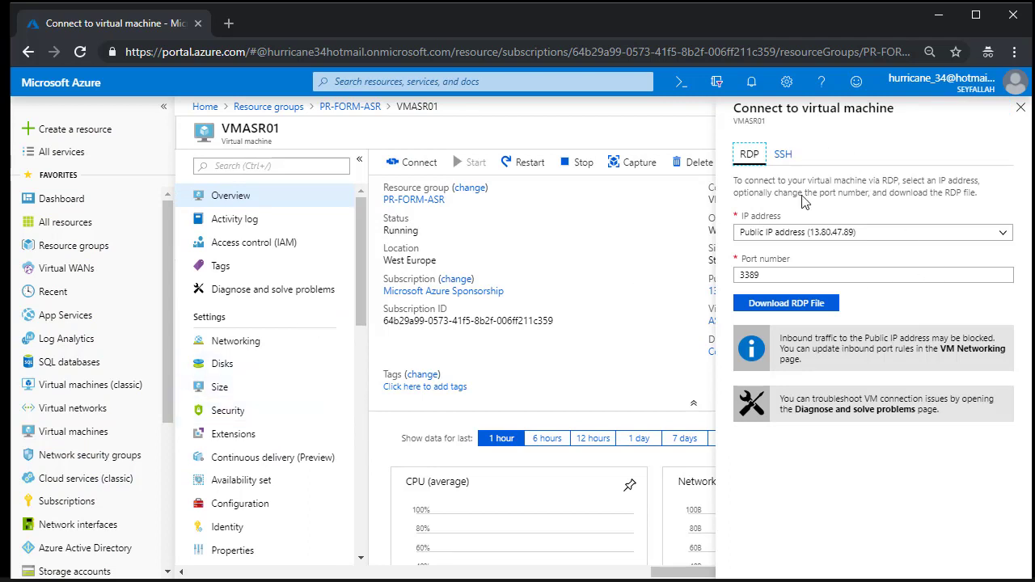
pyautogui.click(822, 306)
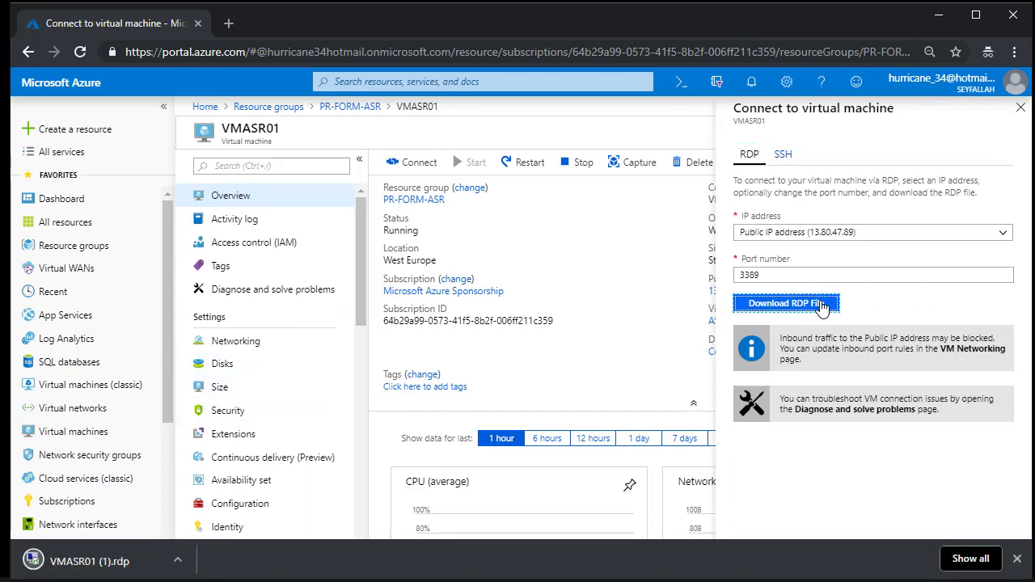
pyautogui.click(83, 561)
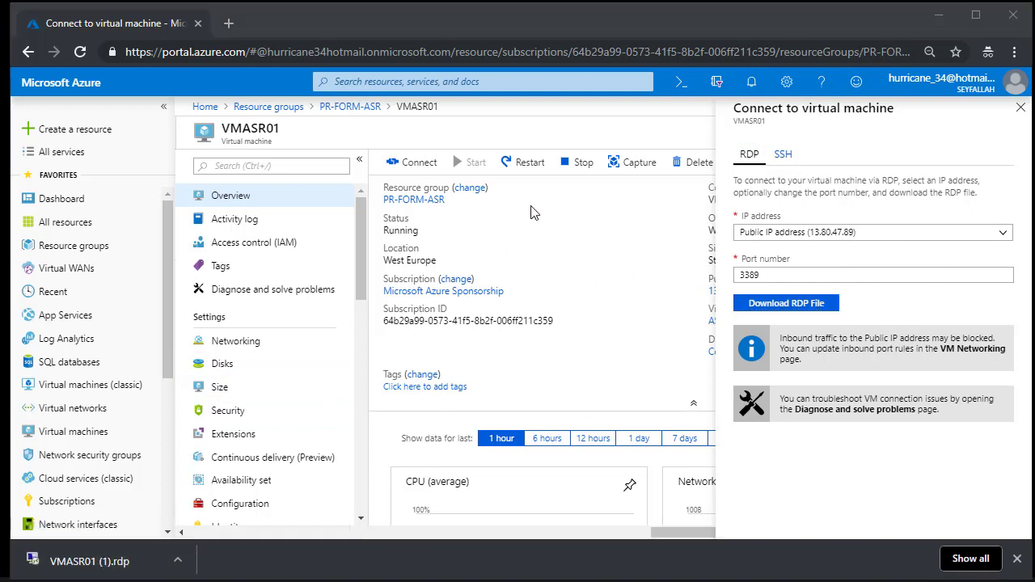
pyautogui.click(611, 372)
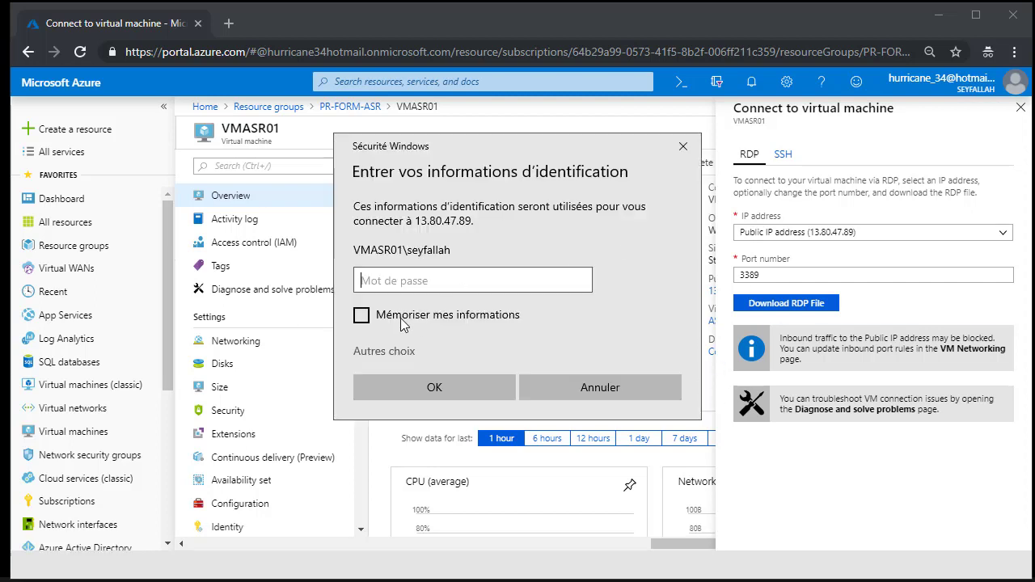
# Enter the VM administrator account's password and connect to the VMASR01 remote desktop session
pyautogui.write('aaaaaaa')
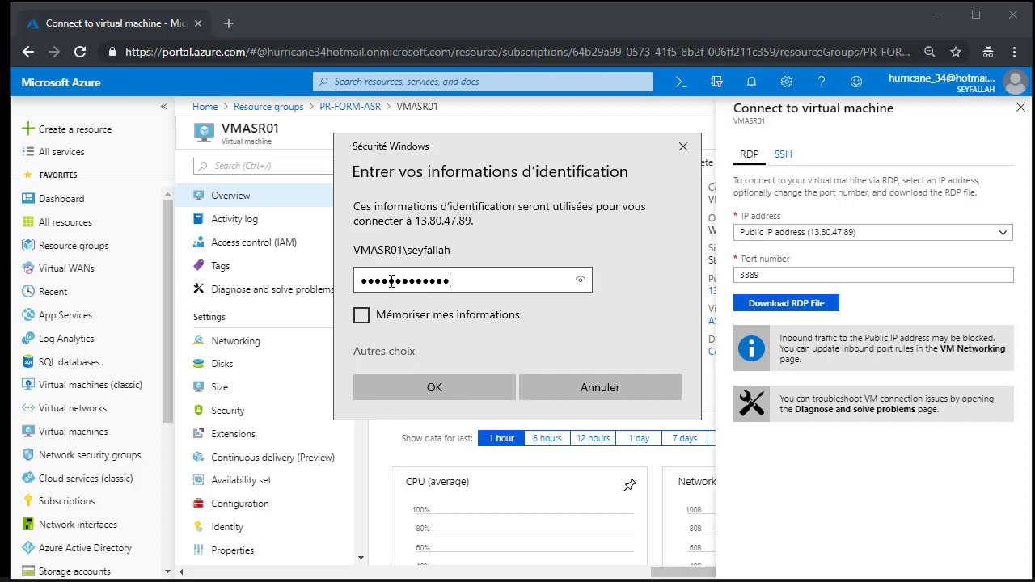
pyautogui.click(499, 377)
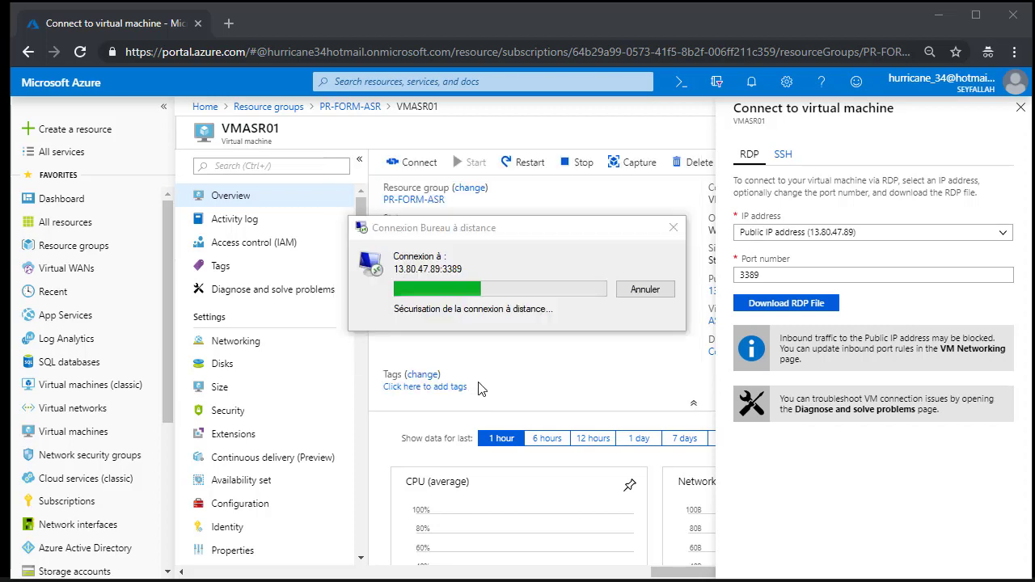
pyautogui.click(568, 415)
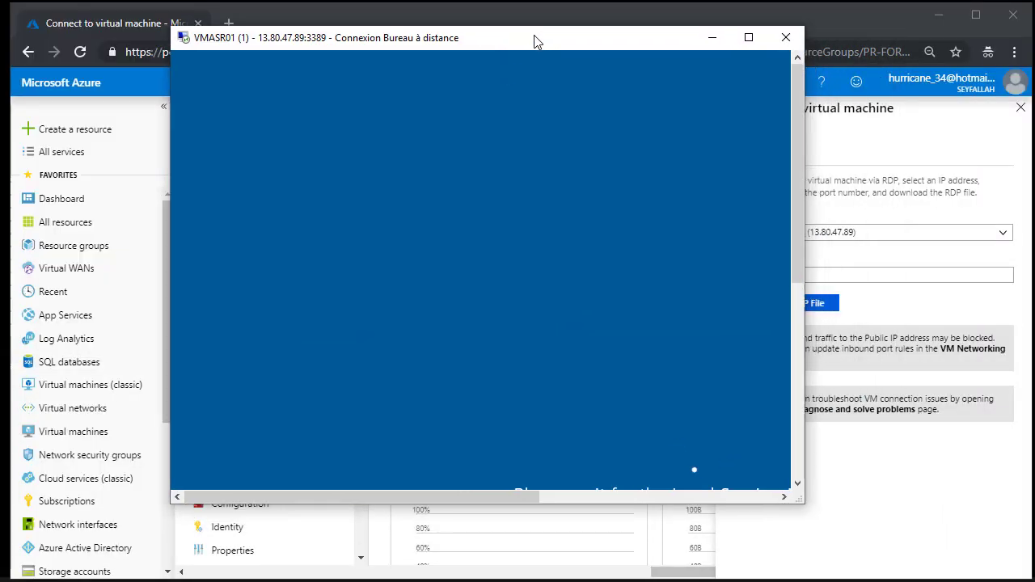
# Close Server Manager in the VMASR01 session and enlarge the remote desktop window
pyautogui.moveTo(793, 270); pyautogui.dragTo(797, 410)
pyautogui.click(584, 497)
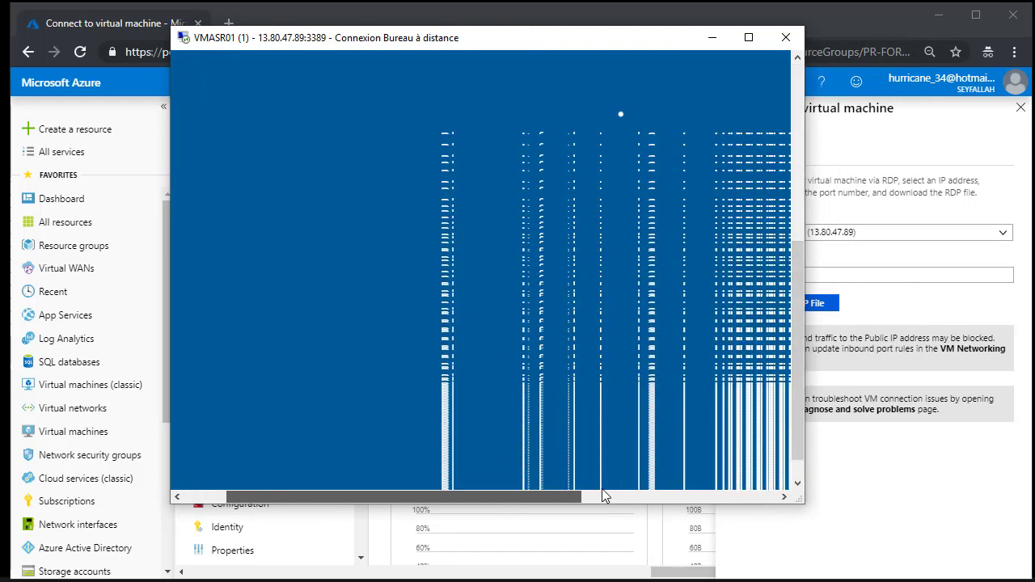
pyautogui.moveTo(798, 315); pyautogui.dragTo(702, 102)
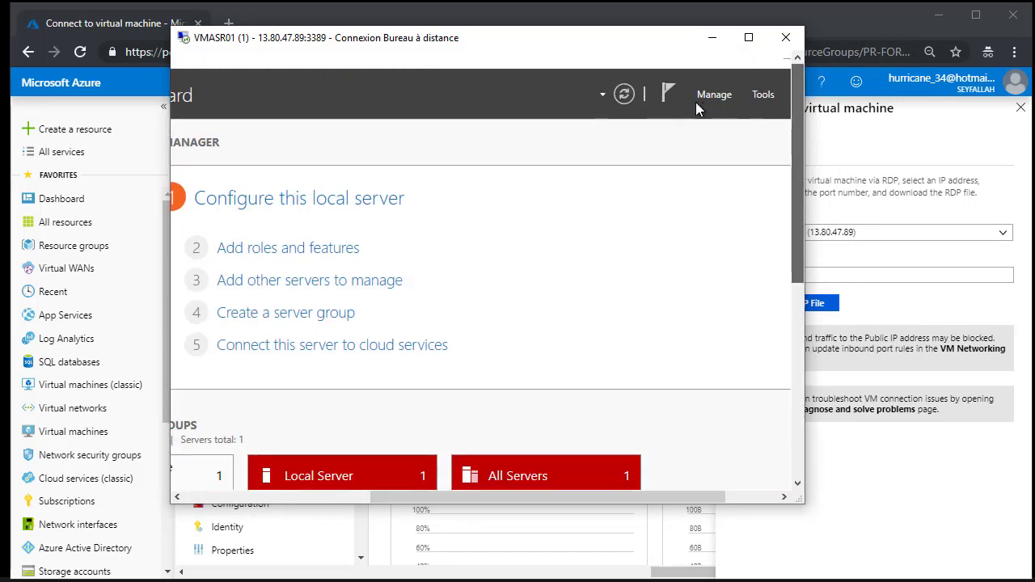
pyautogui.click(779, 59)
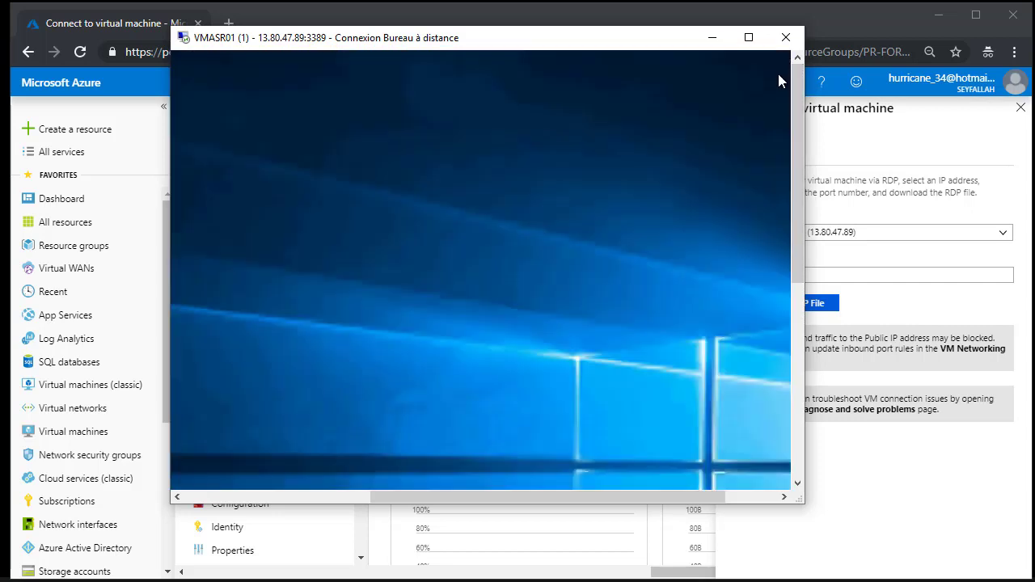
pyautogui.moveTo(805, 503); pyautogui.dragTo(961, 576)
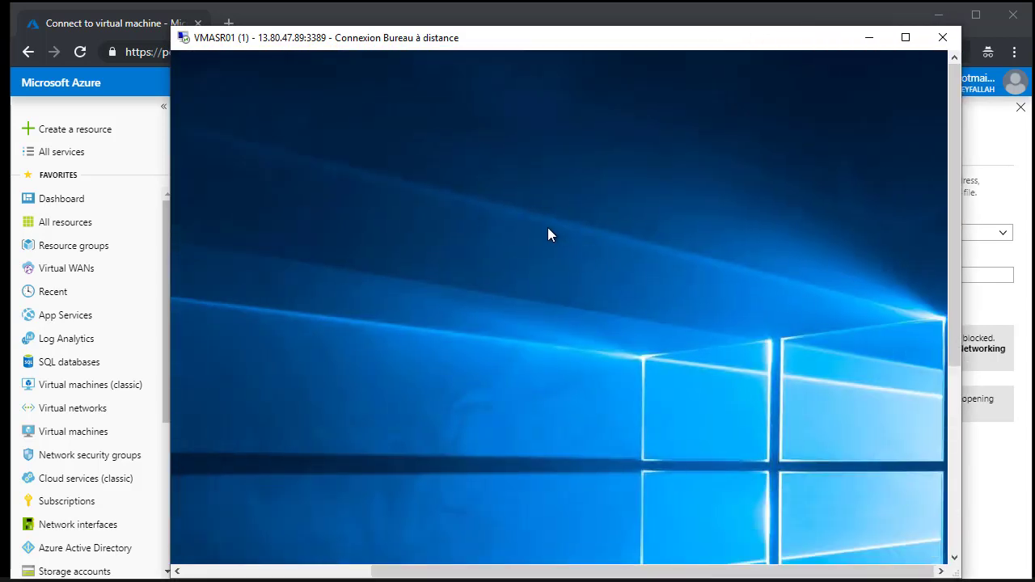
pyautogui.rightClick(450, 160)
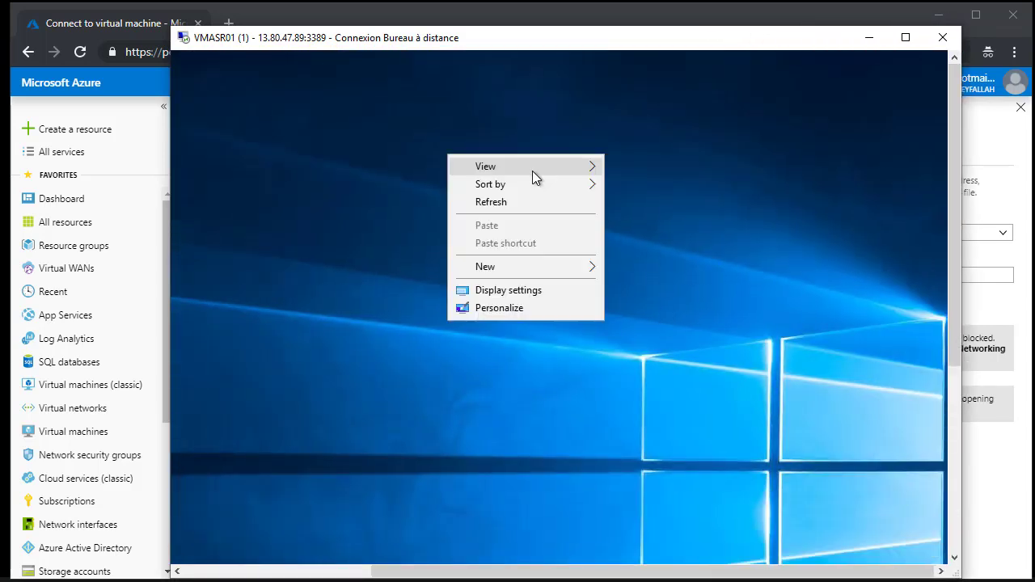
pyautogui.click(547, 286)
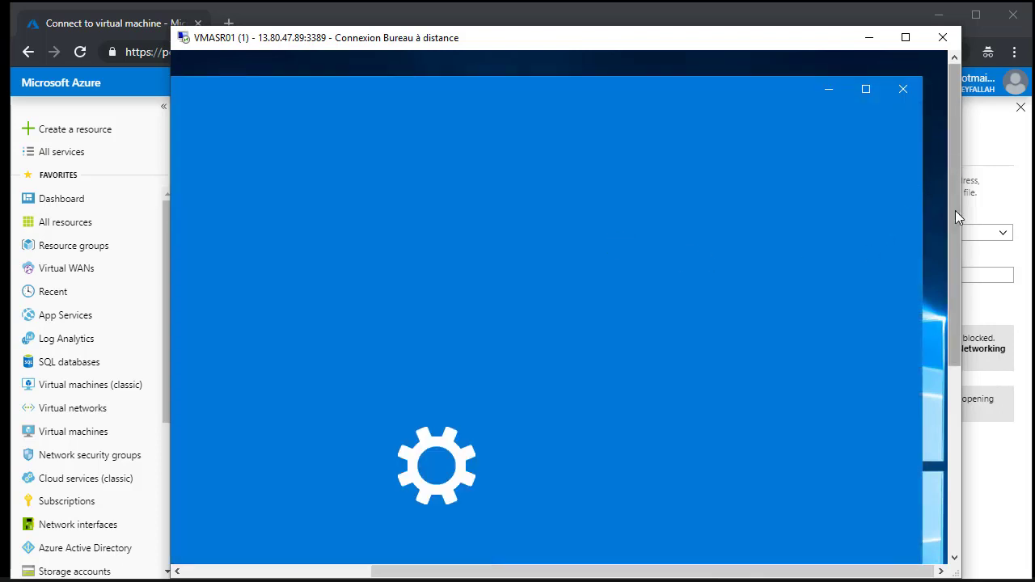
pyautogui.moveTo(954, 158); pyautogui.dragTo(797, 526)
pyautogui.moveTo(689, 576); pyautogui.dragTo(593, 576)
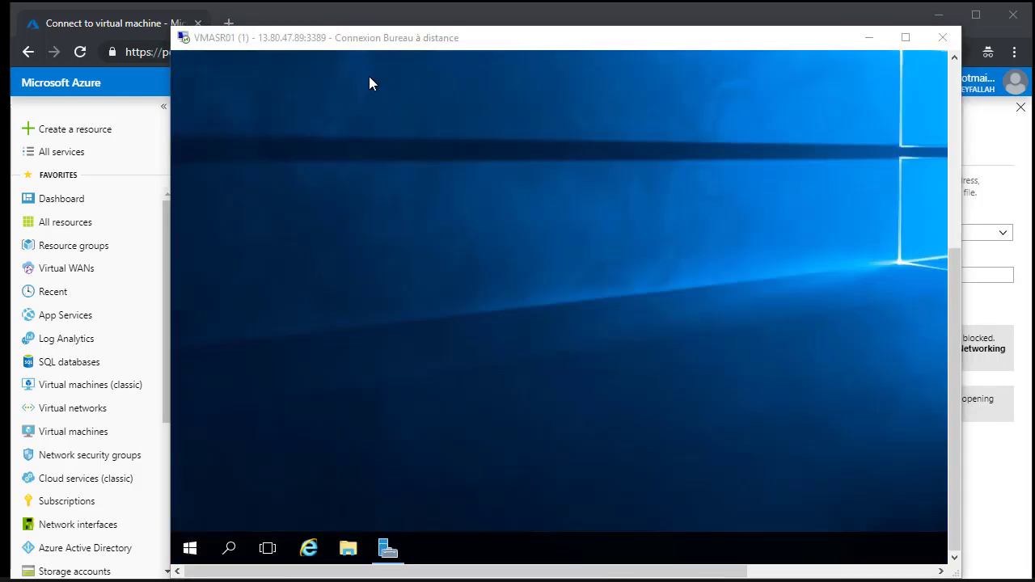
# Minimize the VMASR01 remote desktop window
pyautogui.click(657, 146)
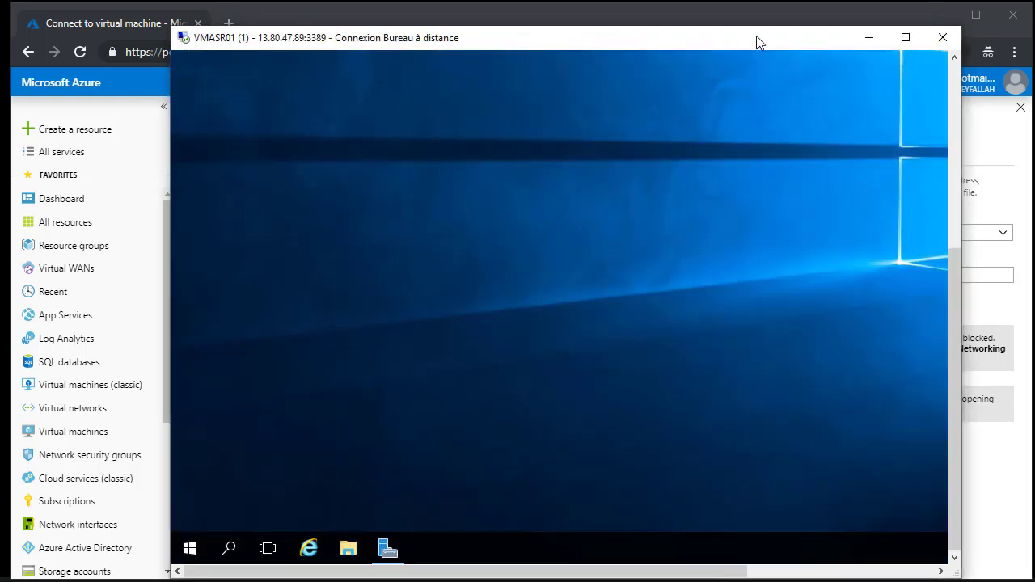
pyautogui.moveTo(754, 39); pyautogui.dragTo(698, 38)
pyautogui.click(812, 37)
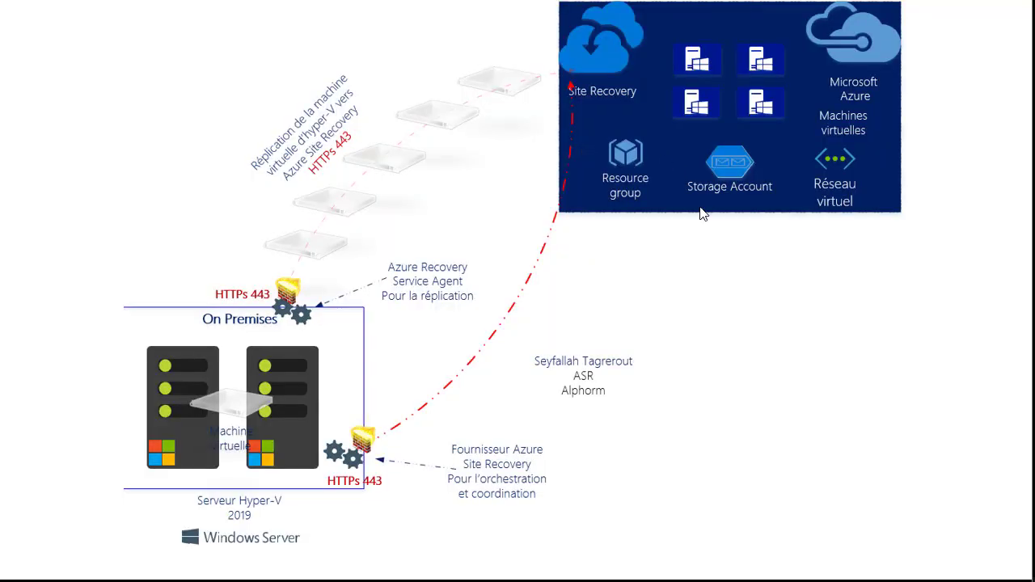
pyautogui.click(859, 238)
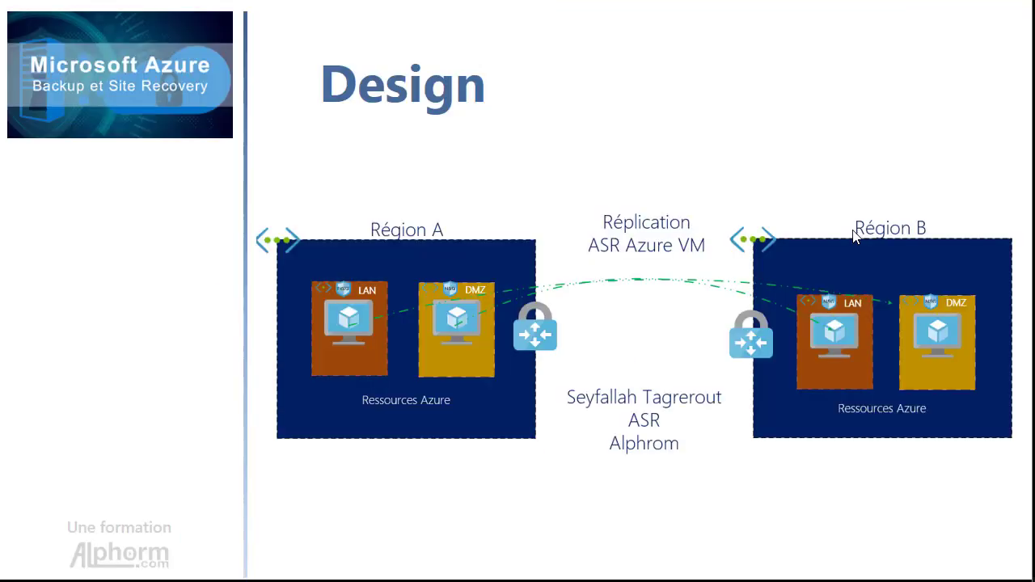
pyautogui.click(782, 145)
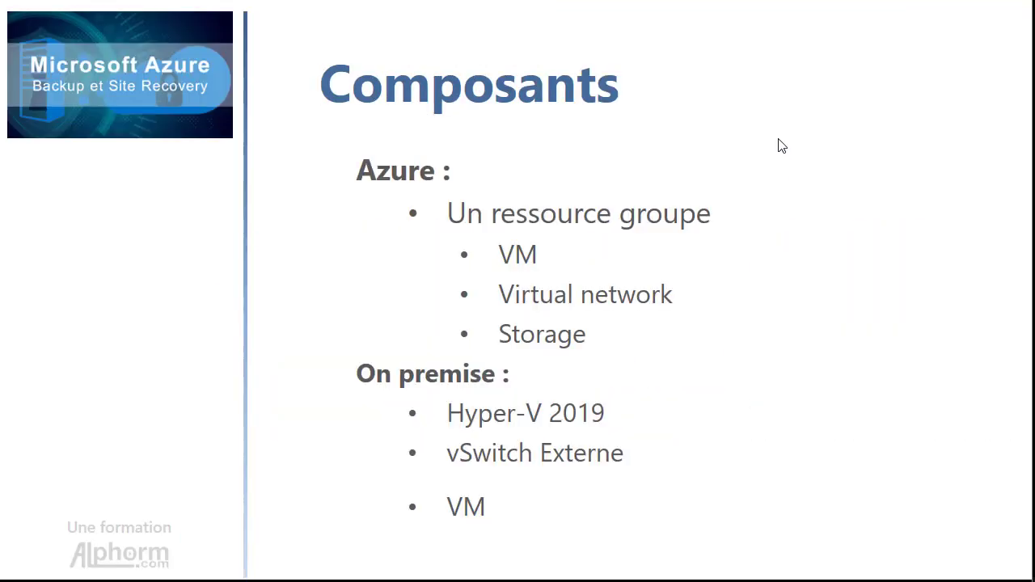